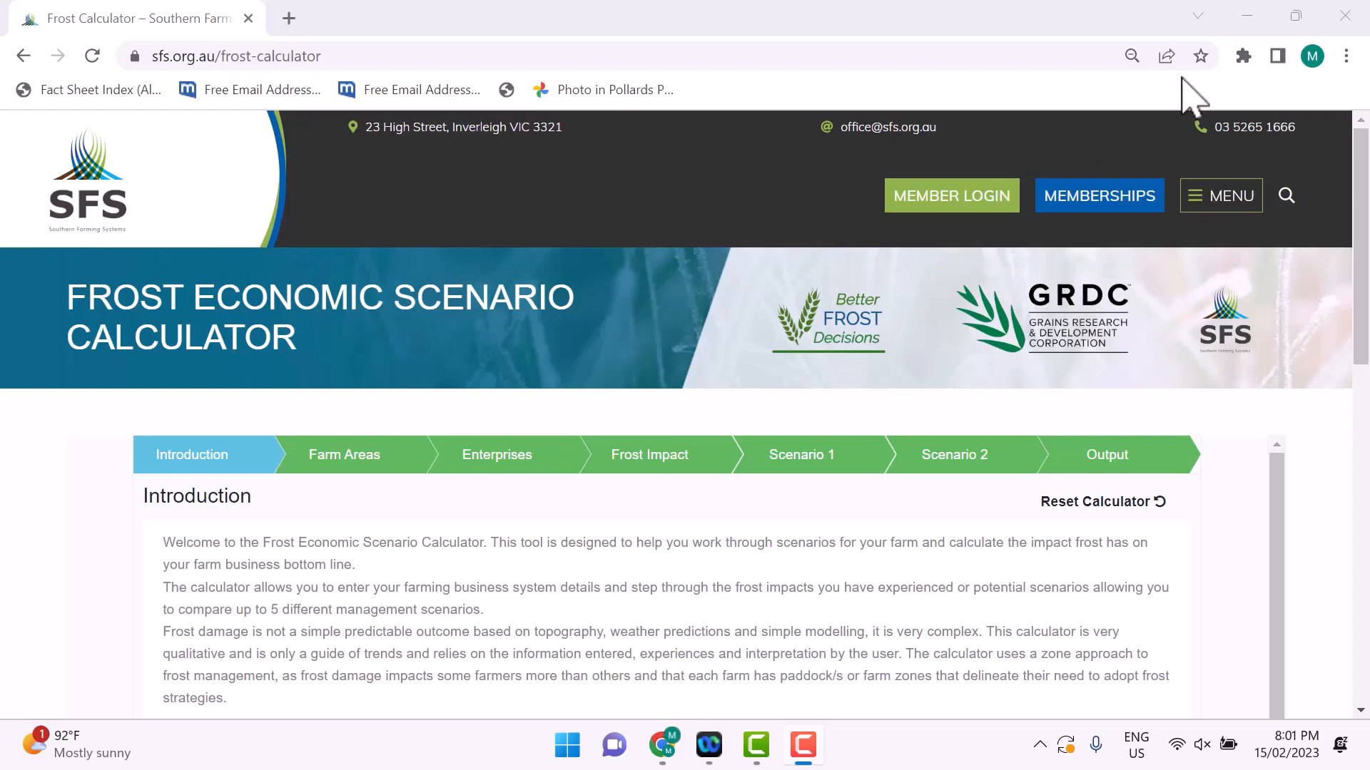
Step: Read through the introduction, import the calculator data file FESC_Data-202302151925.json and accept the page reload
drag(1364, 215, 1363, 285)
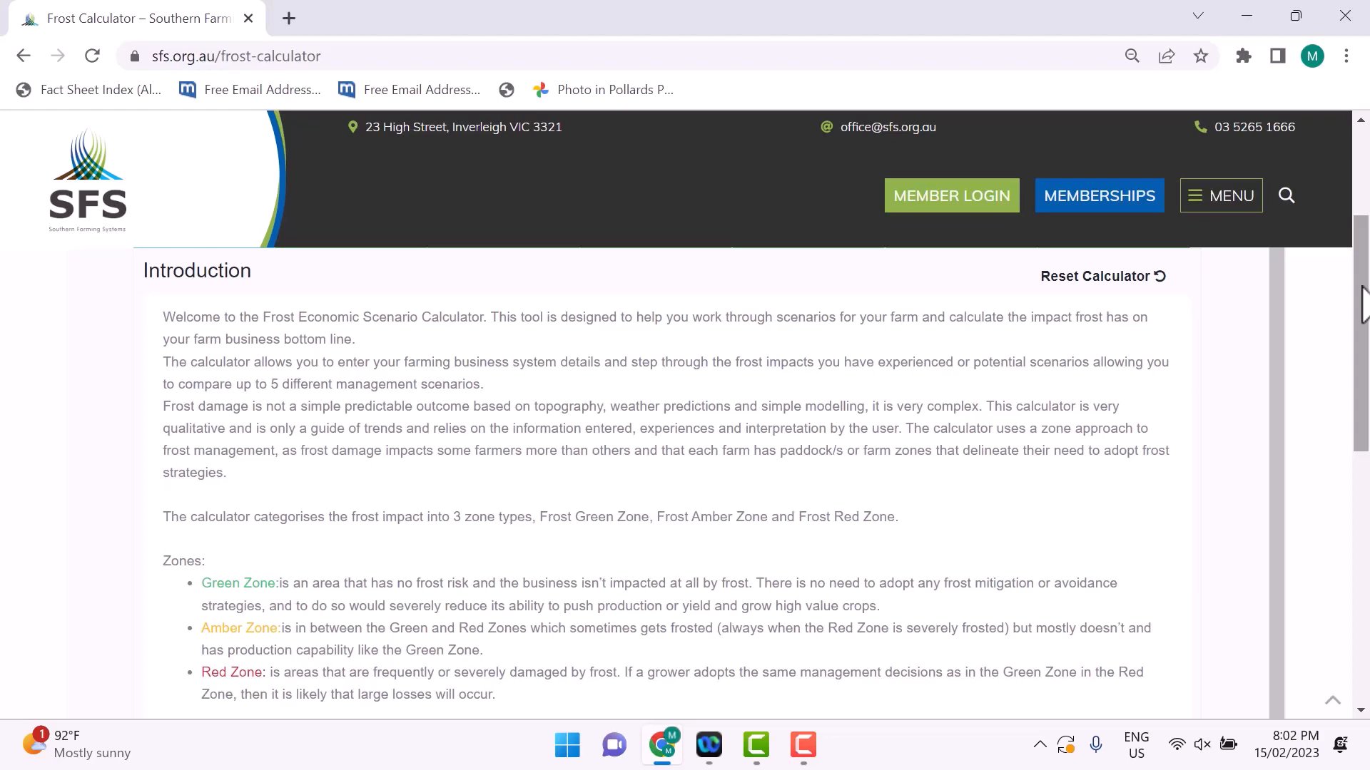
drag(1362, 303, 1362, 328)
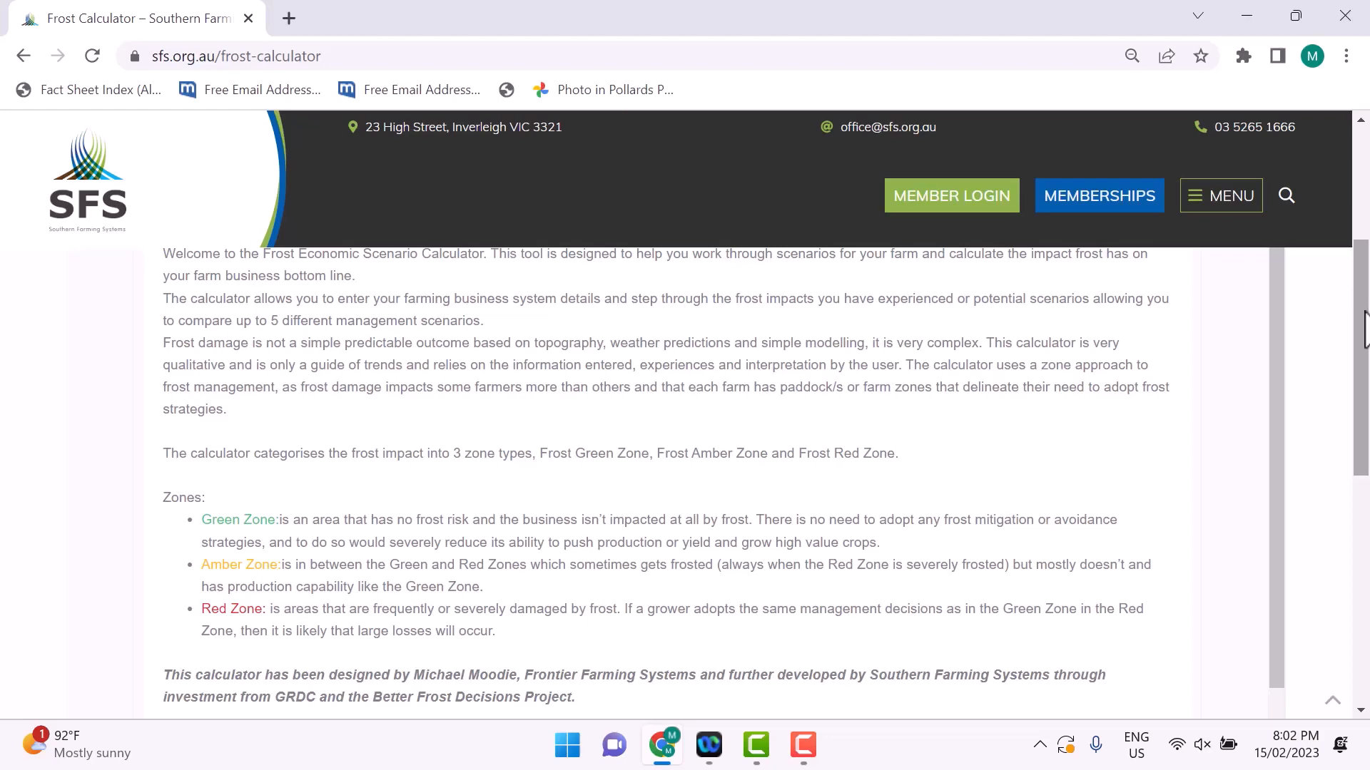
drag(1364, 329, 1360, 437)
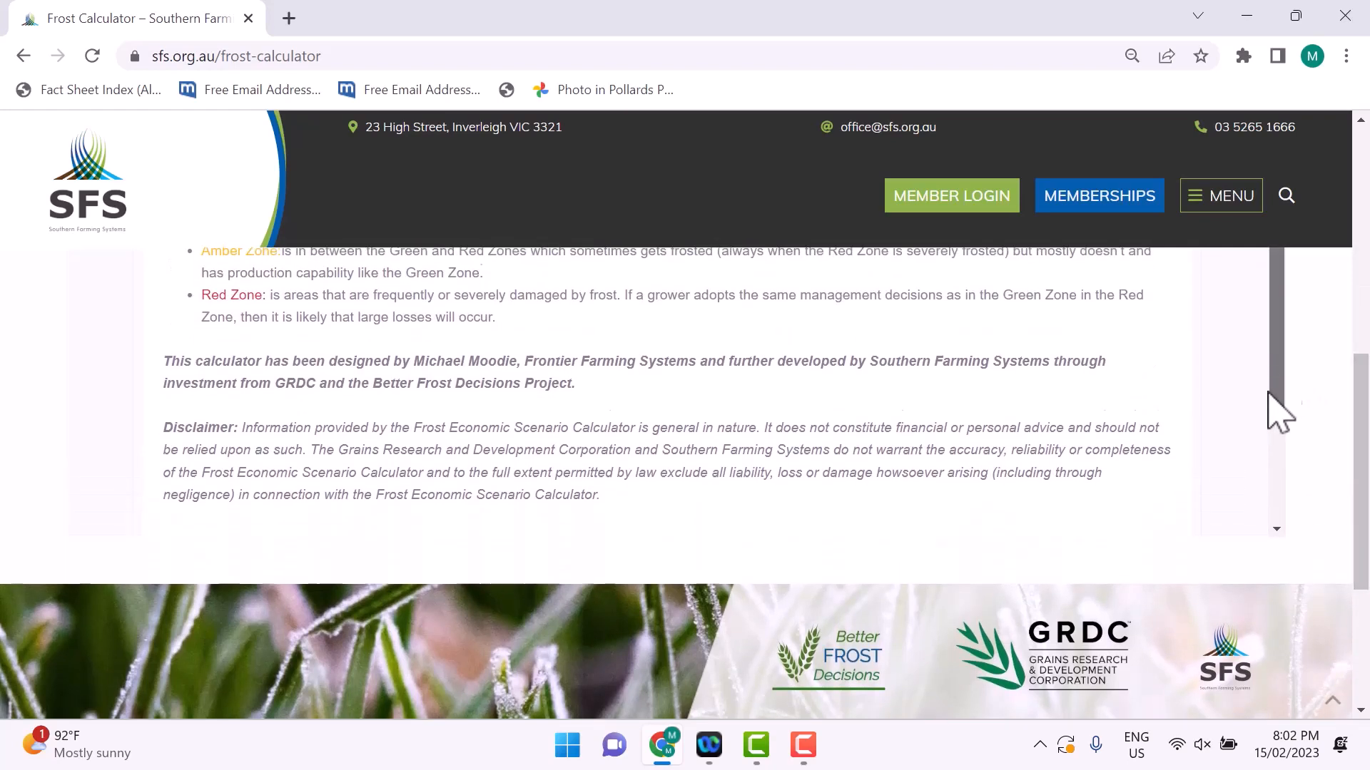
drag(1277, 413, 1260, 505)
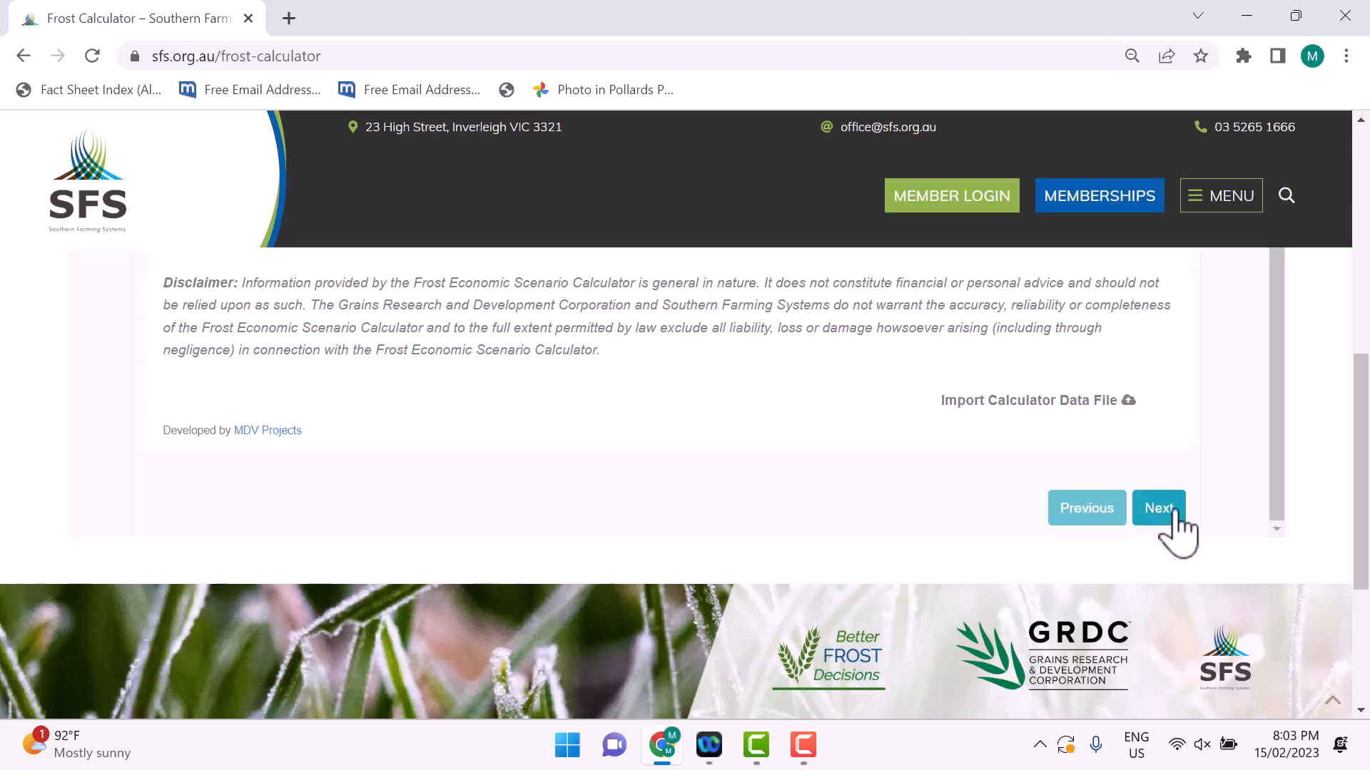
click(1026, 401)
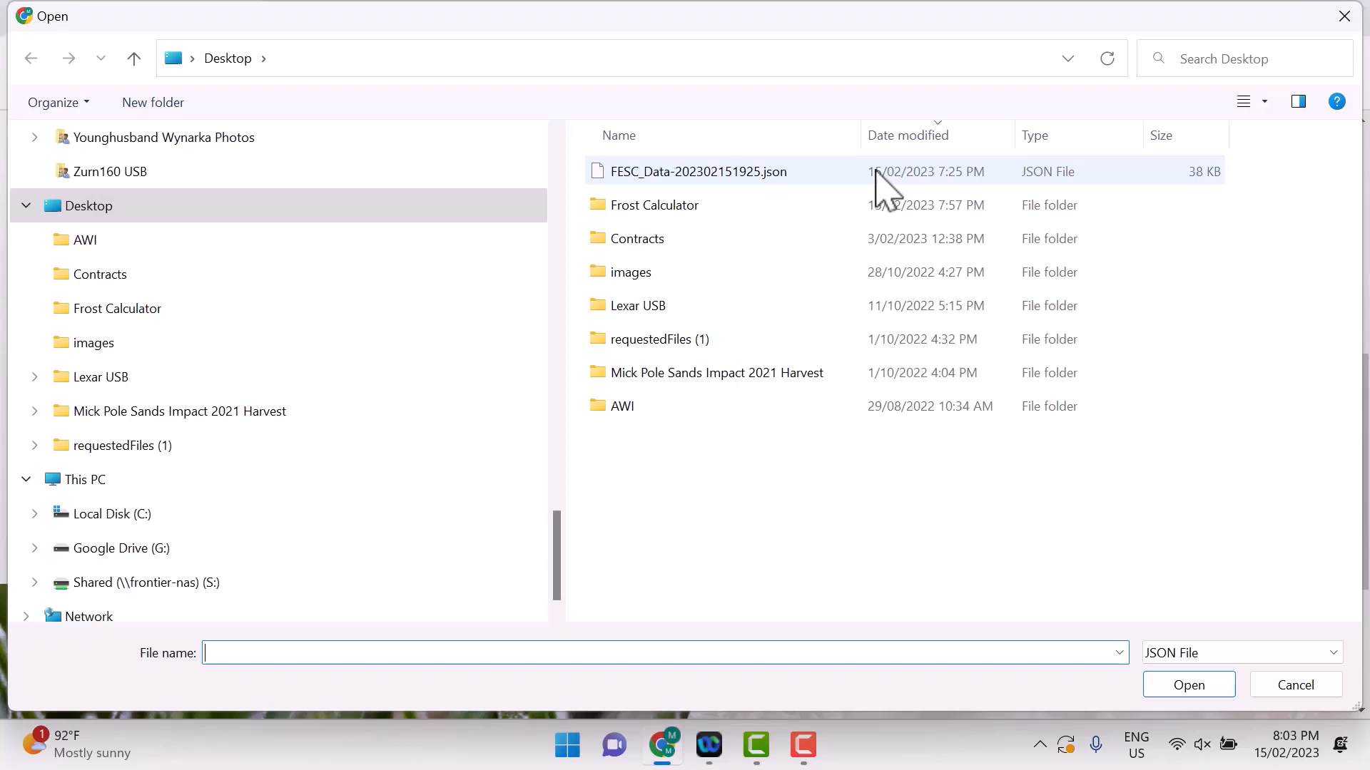
click(884, 187)
click(1174, 686)
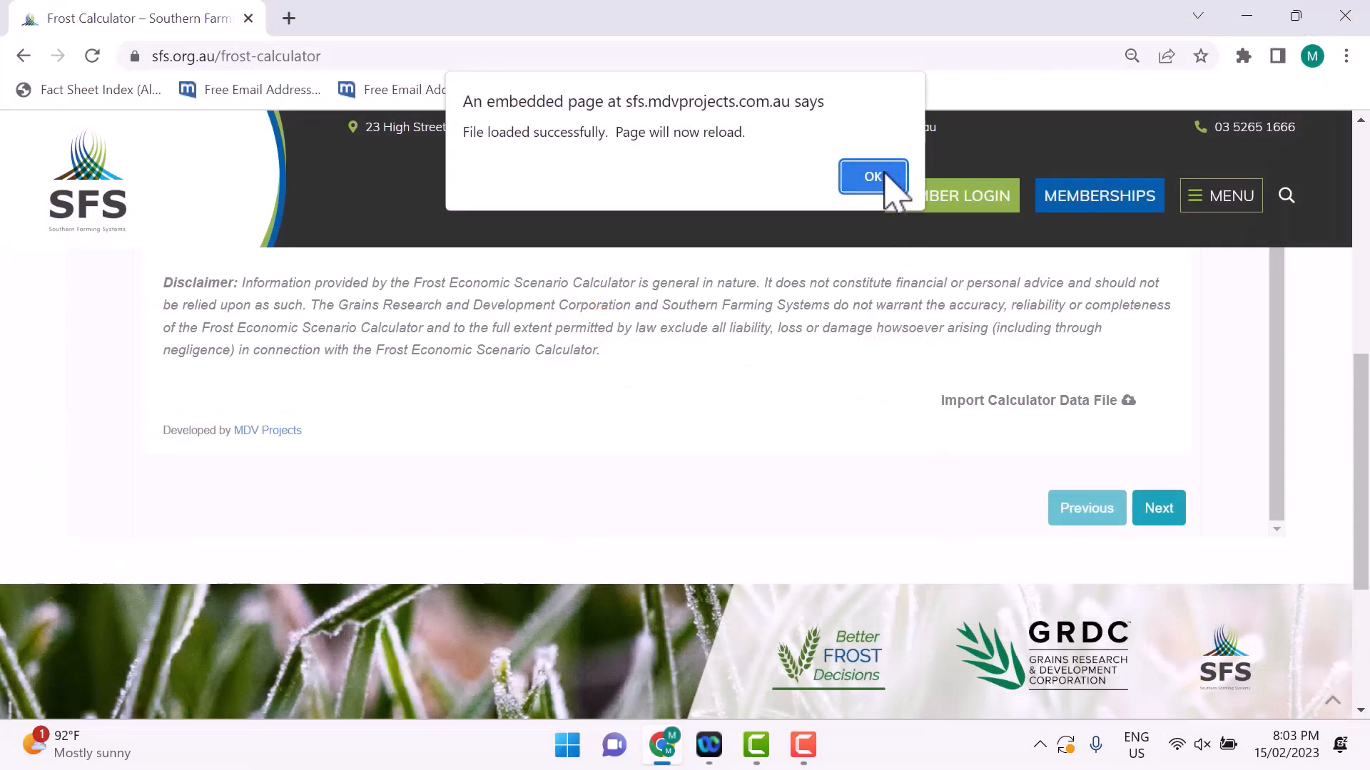
click(873, 177)
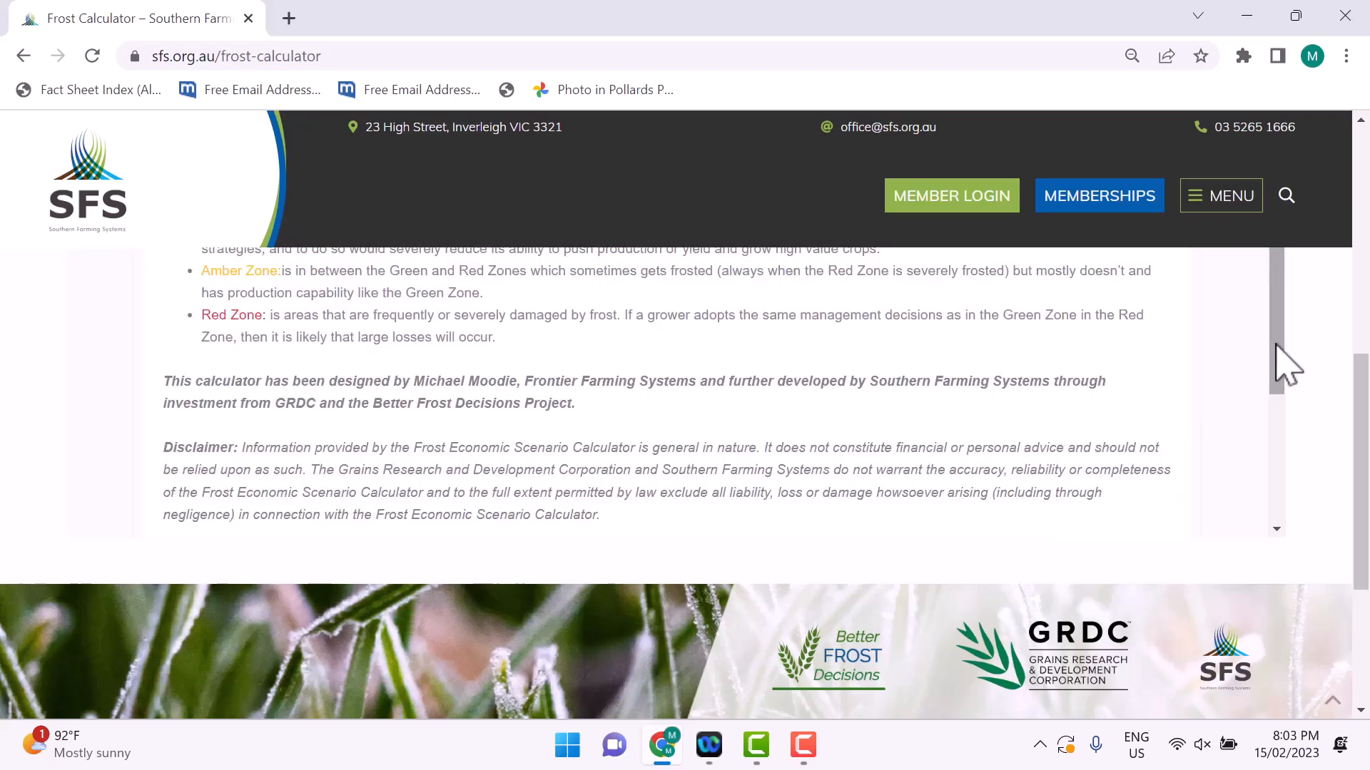
Step: Go on to the Farm Area Setup step and examine the farm area and the zone percentages with their explanations
drag(1276, 361, 1270, 507)
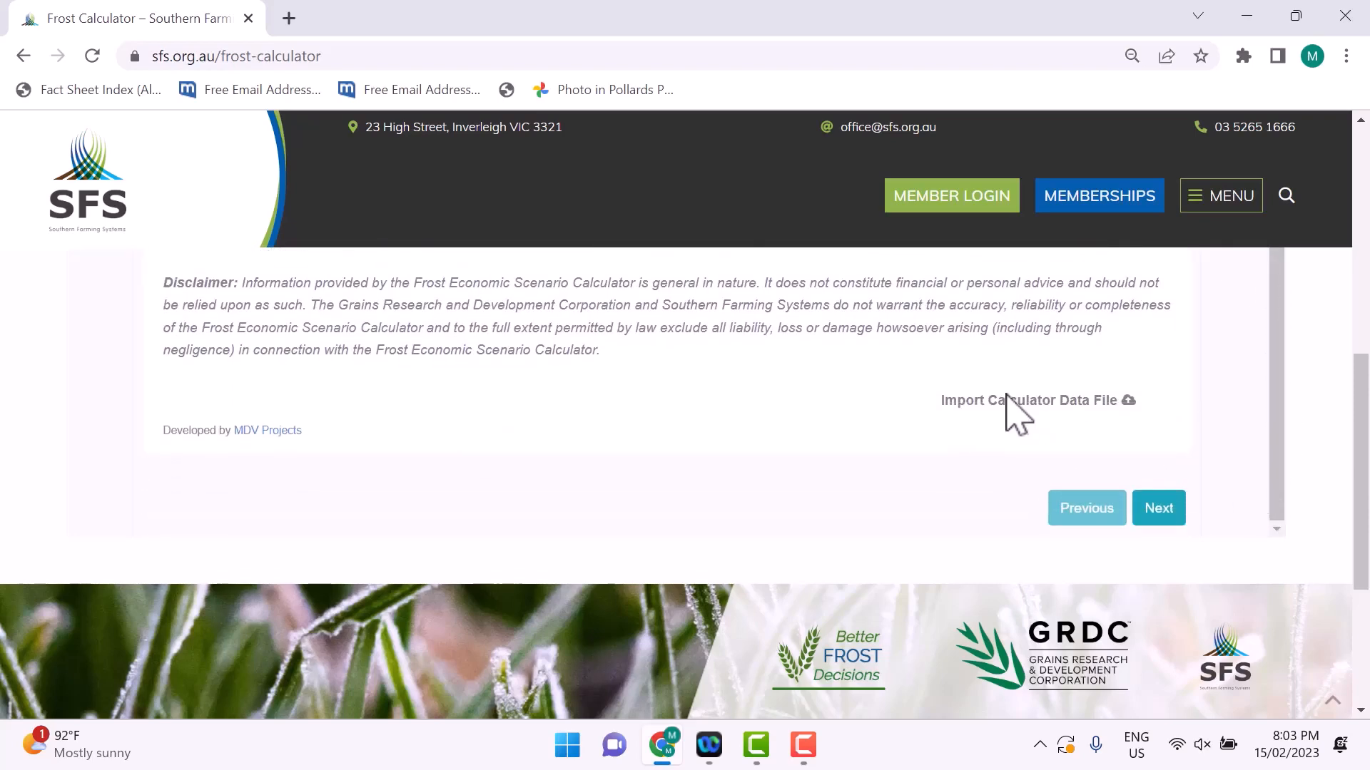
click(1158, 508)
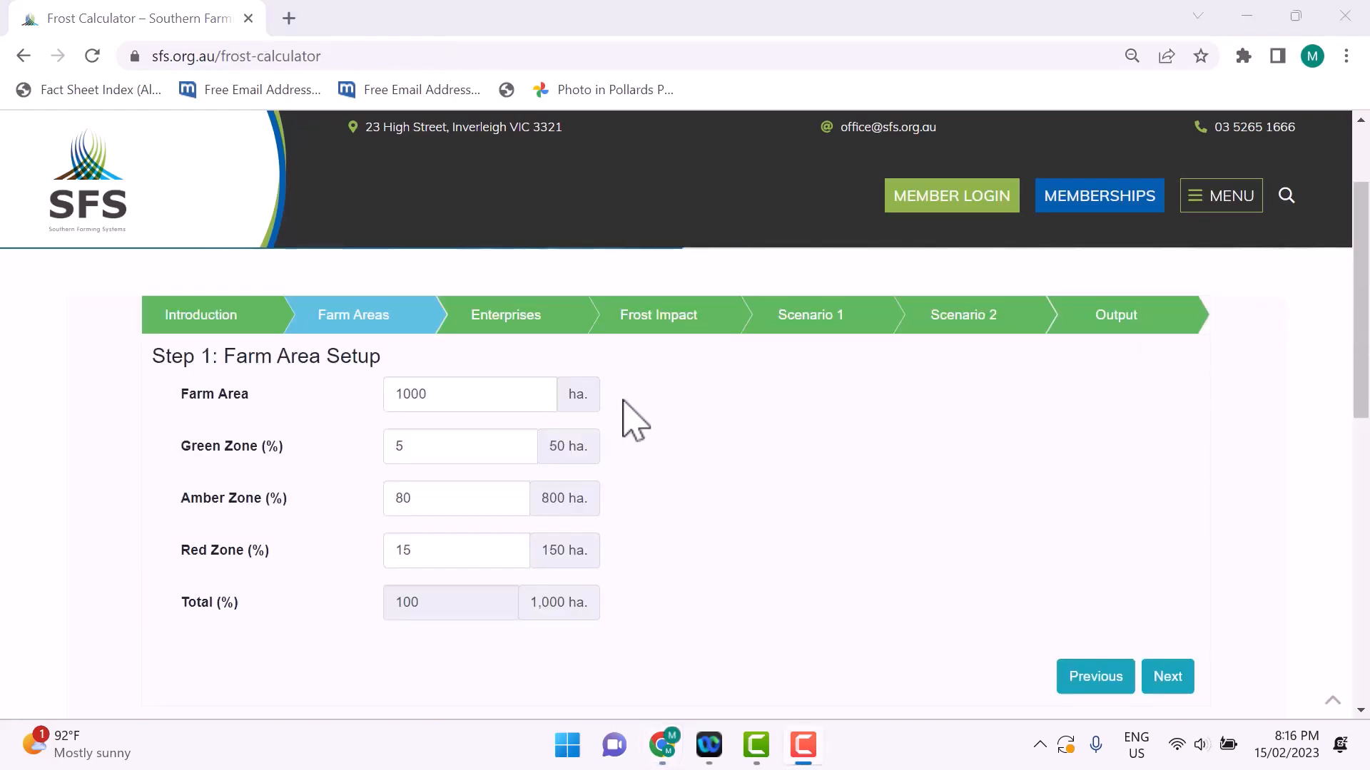
mouse_move(624, 402)
mouse_move(443, 499)
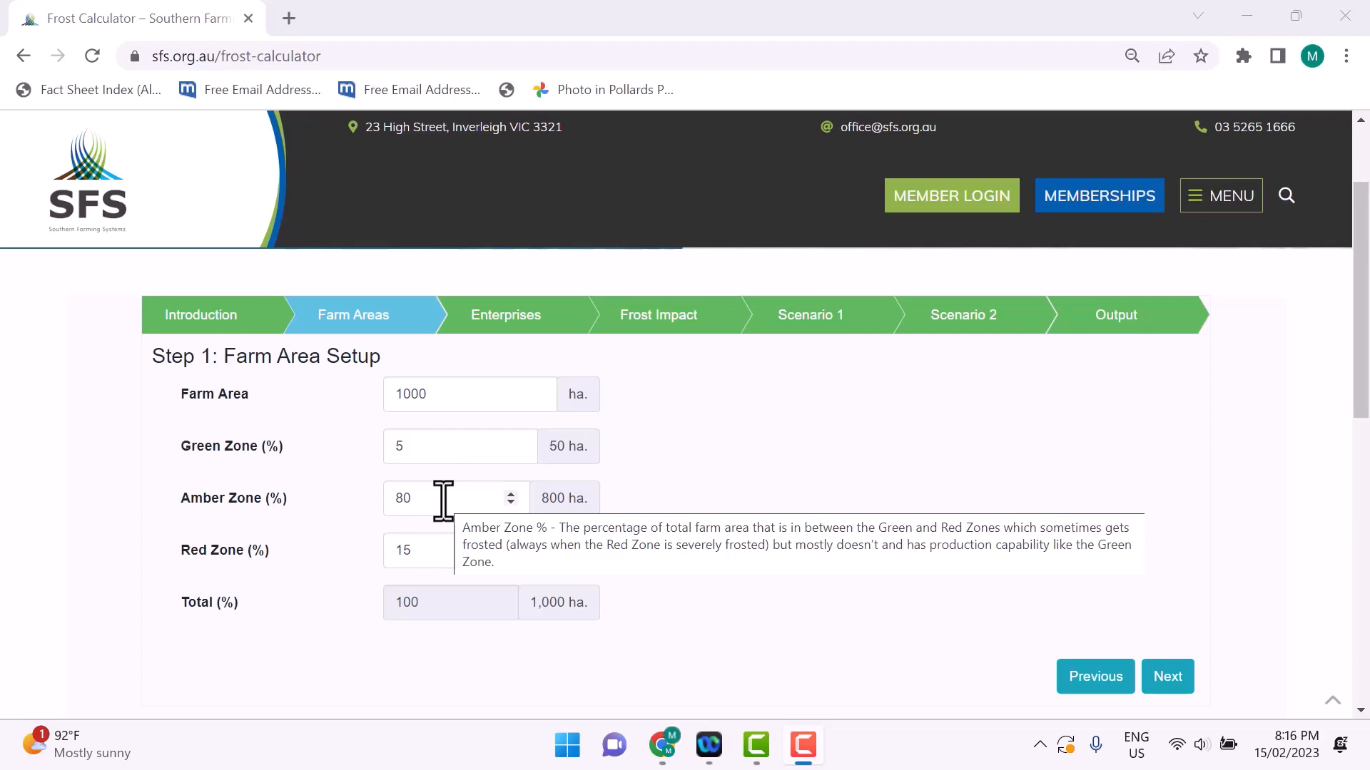
mouse_move(599, 510)
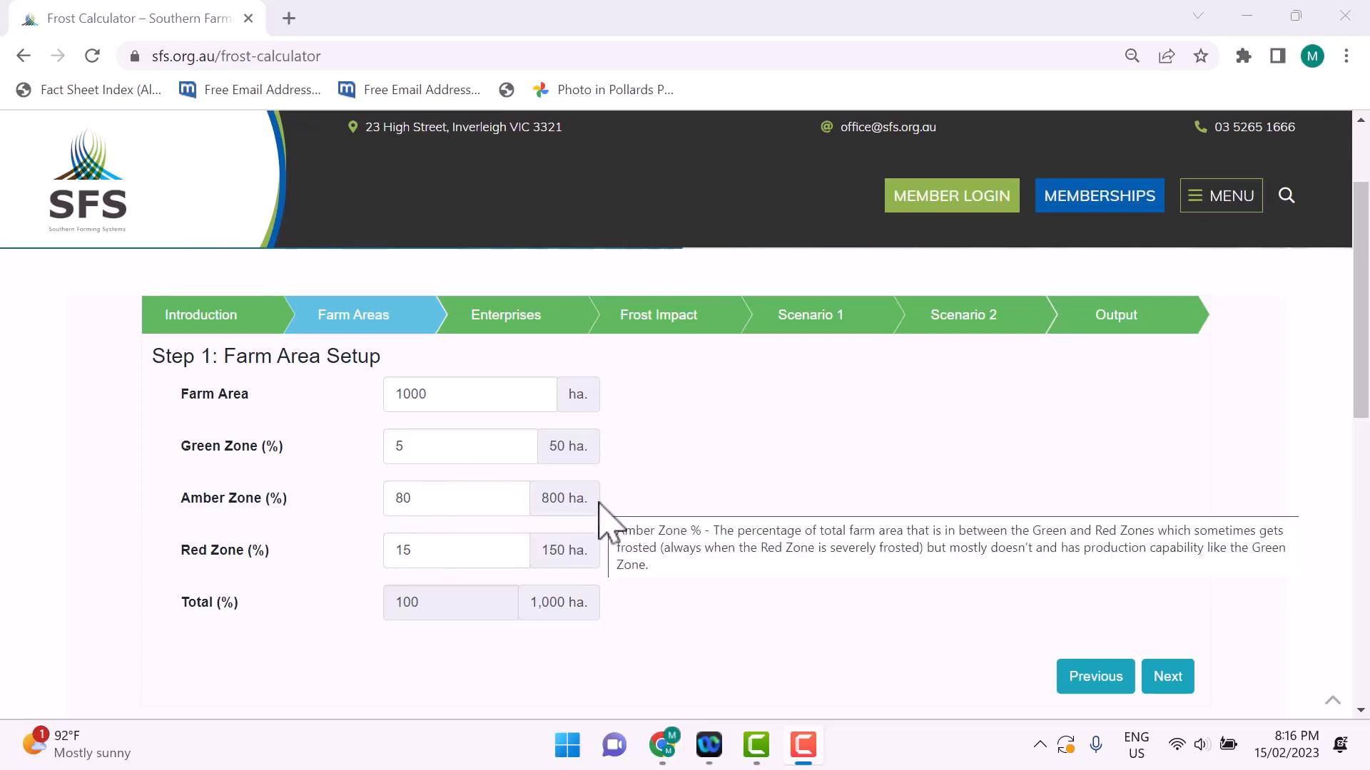
mouse_move(481, 560)
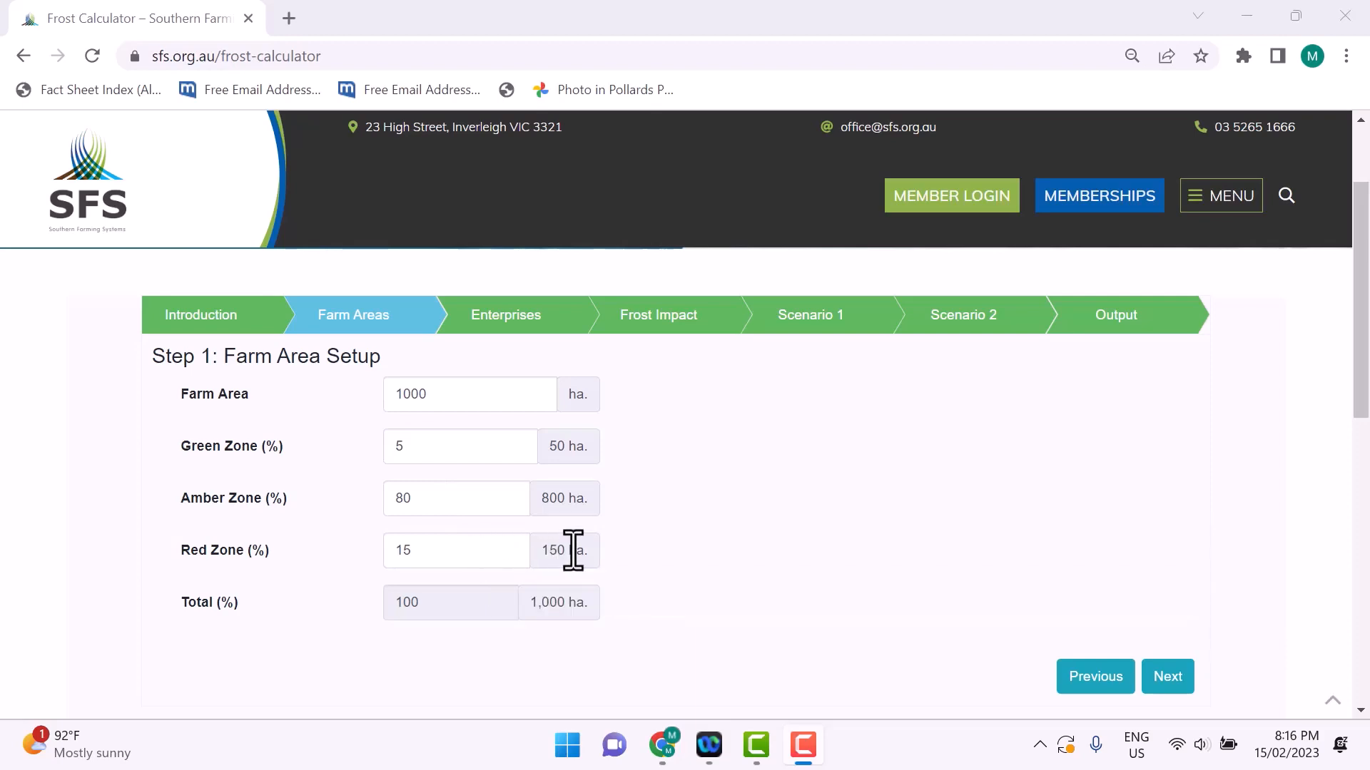
mouse_move(573, 550)
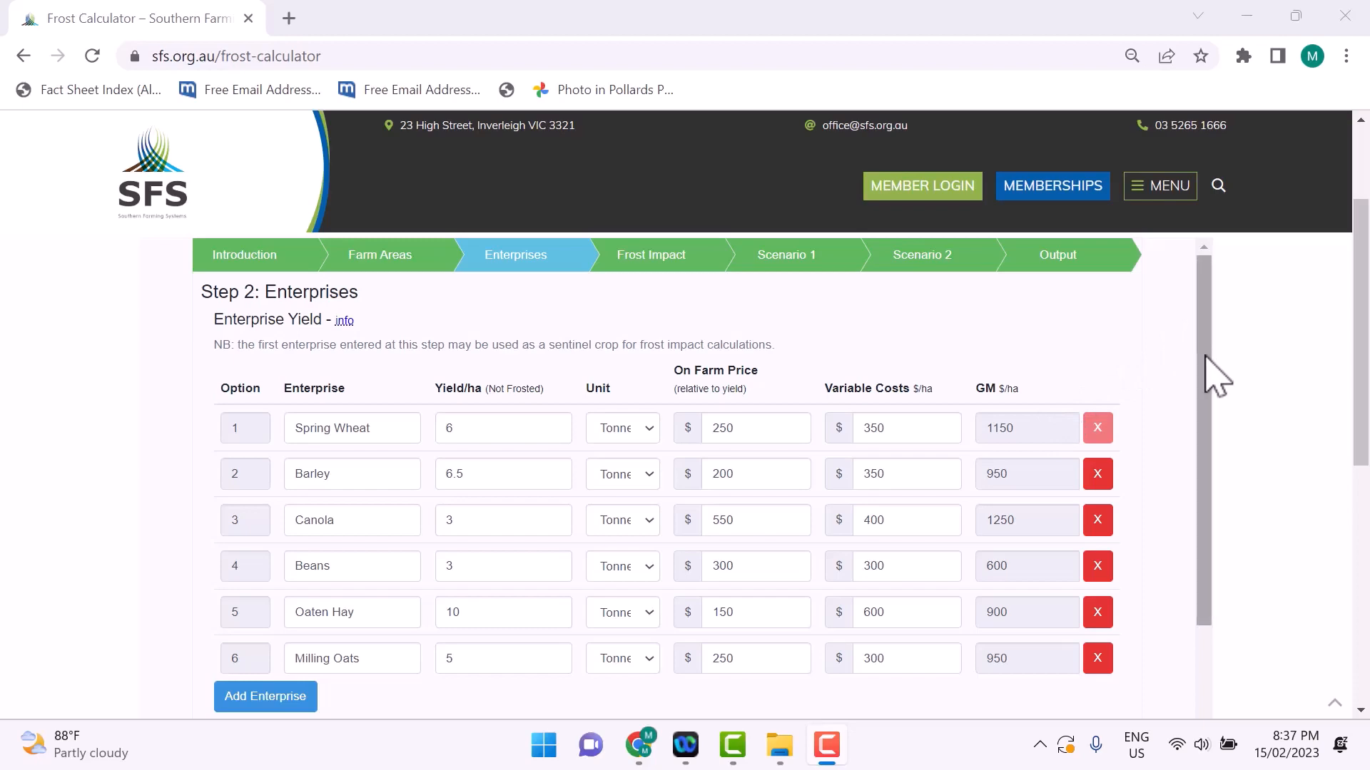
Step: Add a new enterprise named Wheat Salvage to the end of the Enterprise Yield table
drag(1217, 376, 1210, 581)
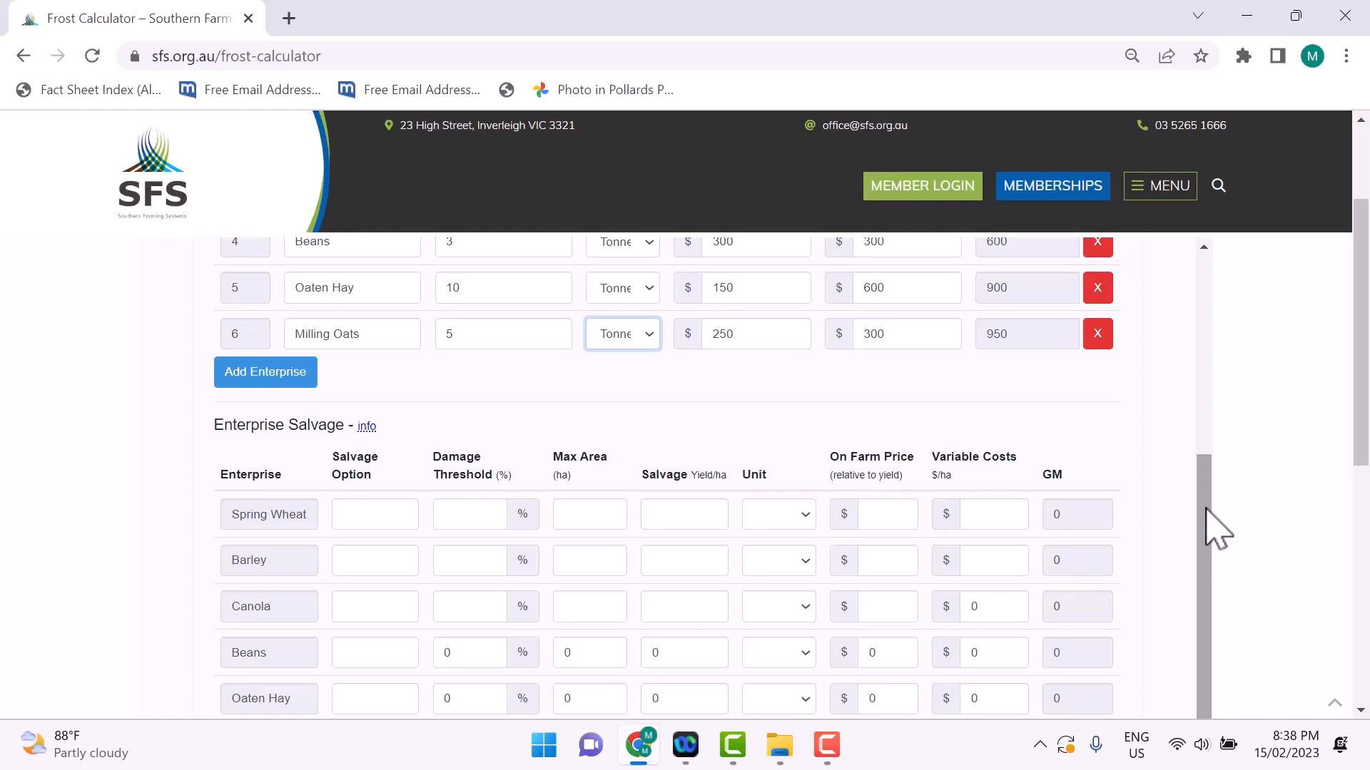
mouse_move(1216, 532)
mouse_down()
mouse_move(1212, 499)
mouse_move(1221, 536)
mouse_up()
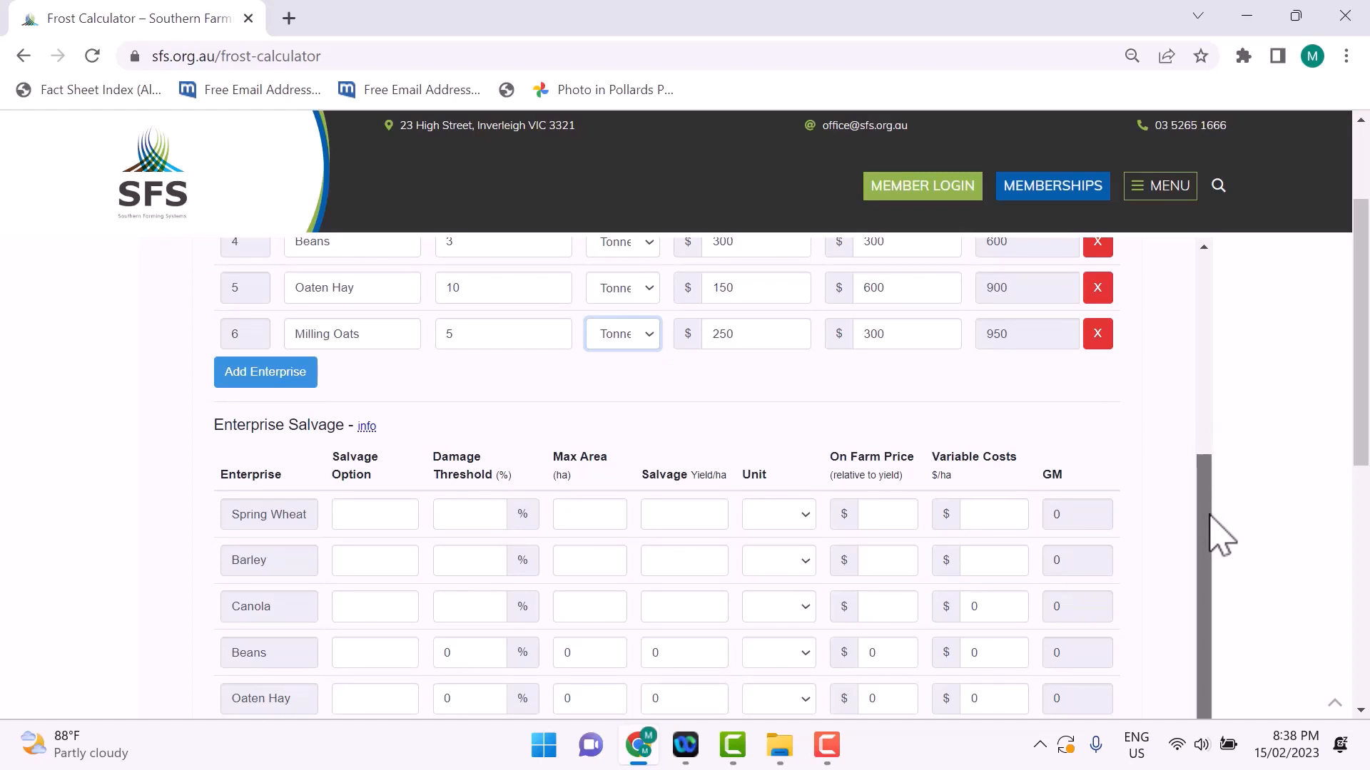
drag(1213, 517, 1248, 490)
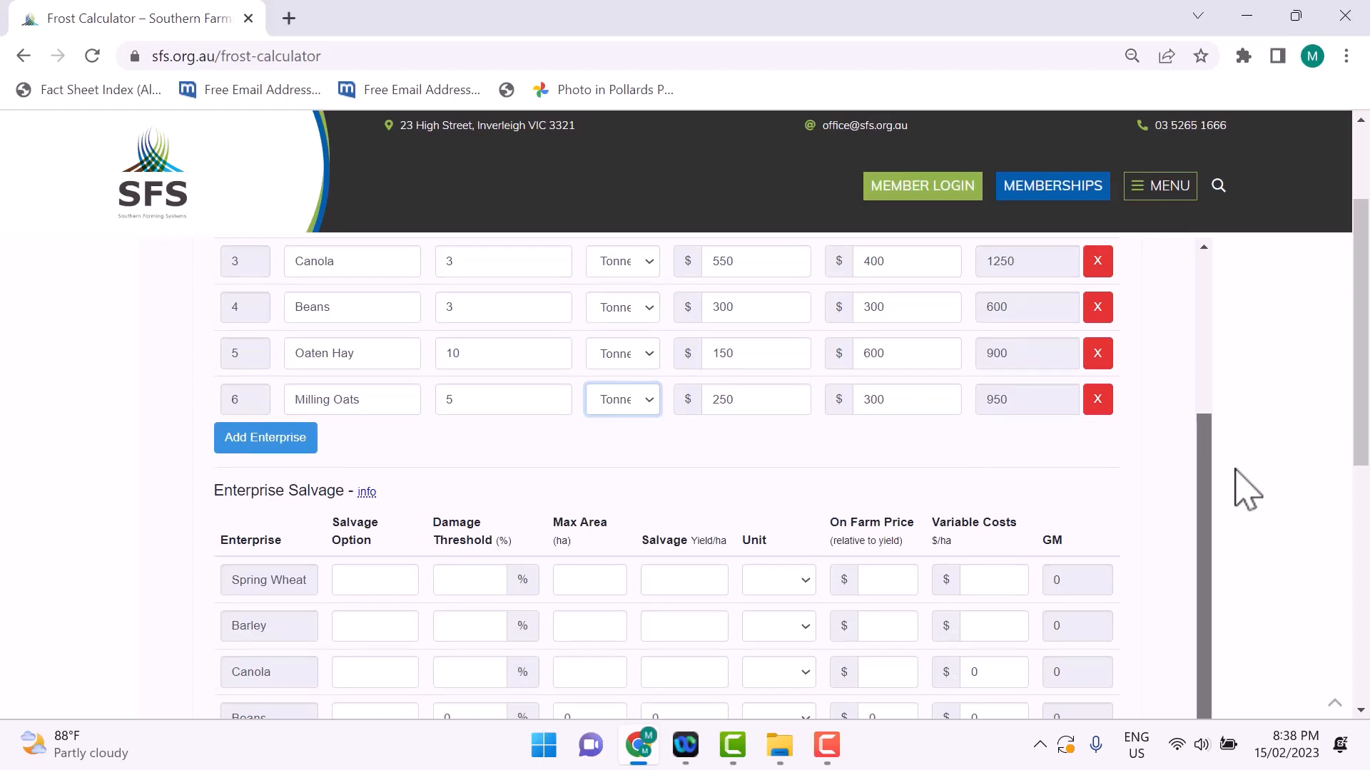
click(277, 446)
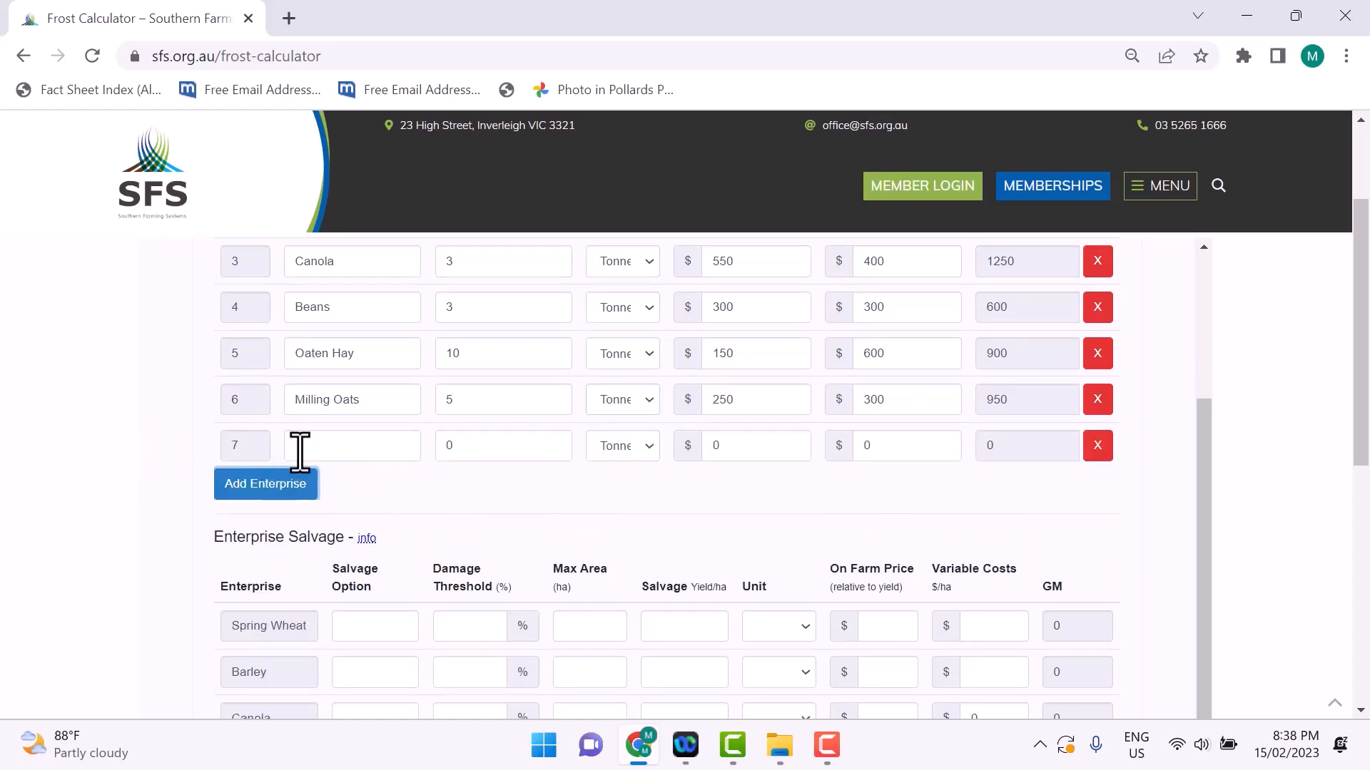
click(300, 450)
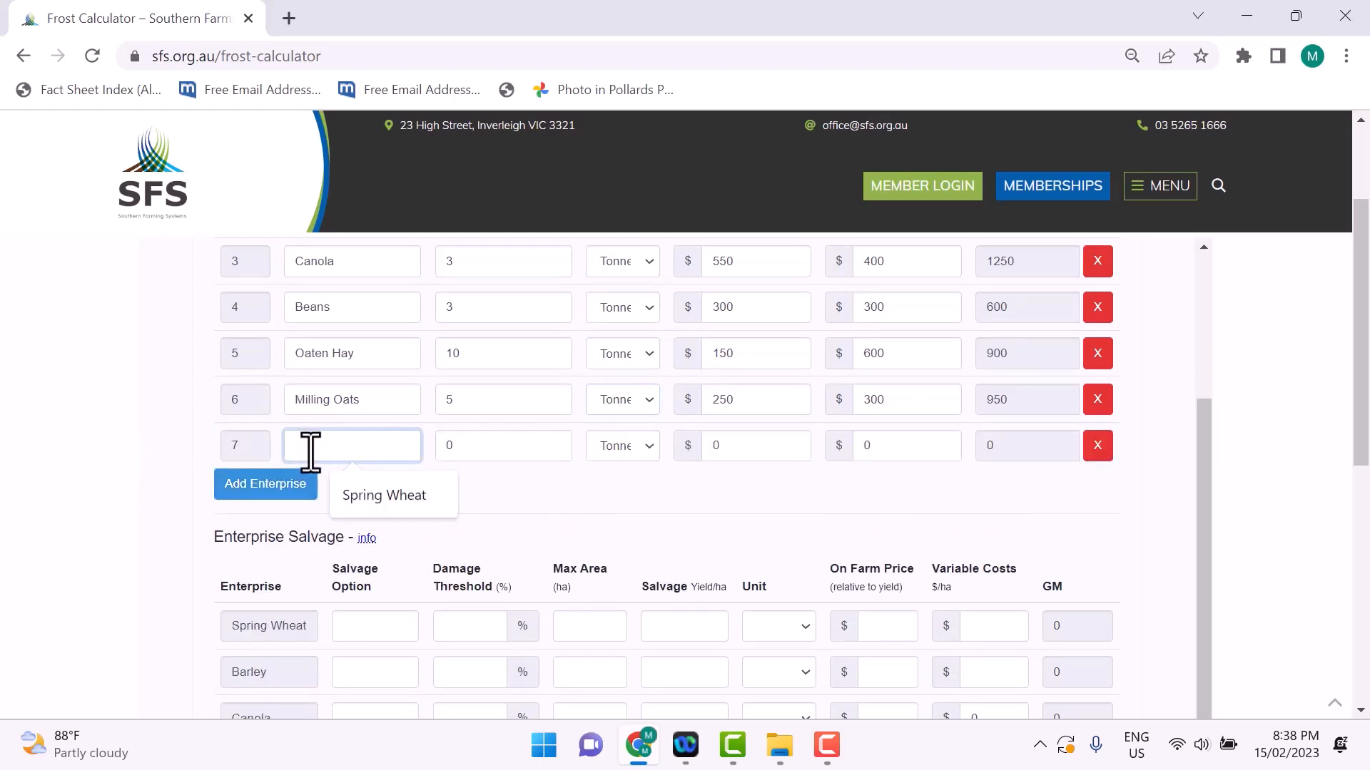
text(Wheat)
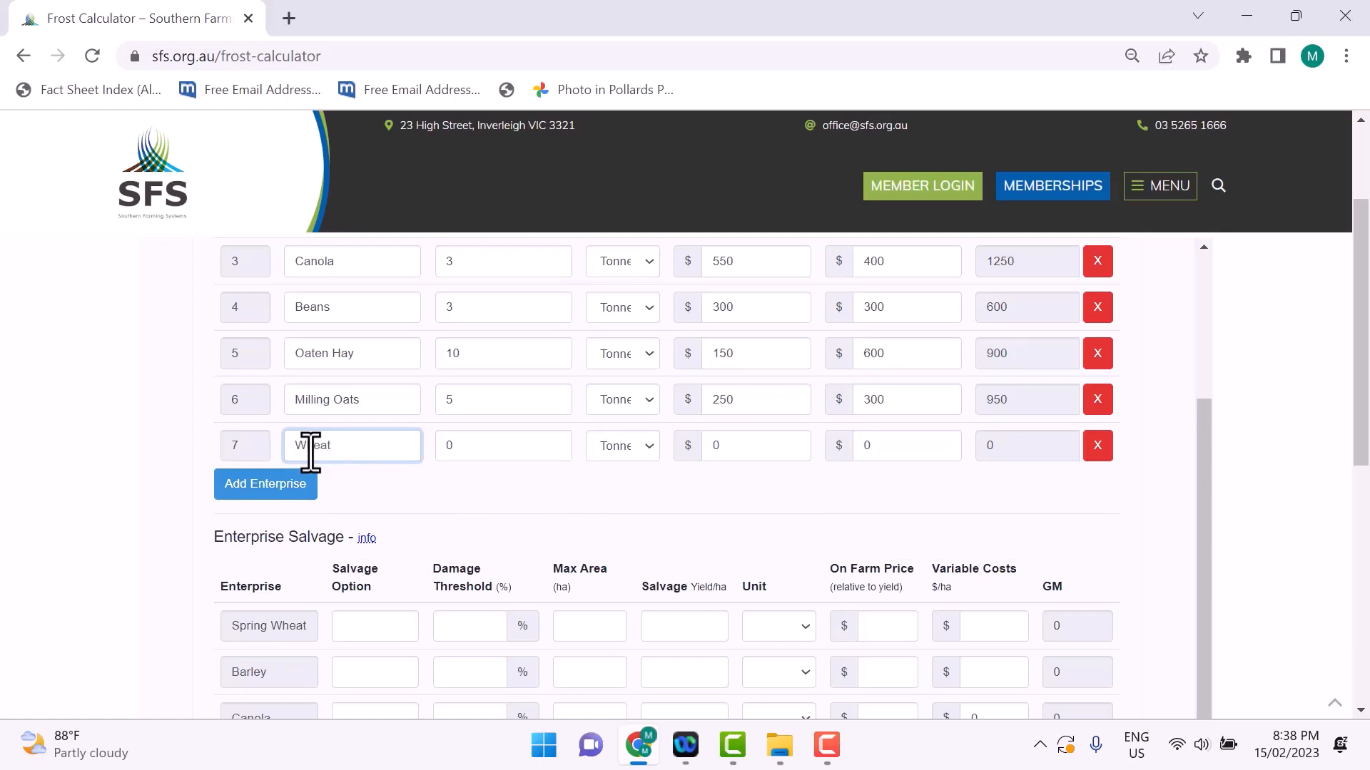
text( Salvage)
Step: Set the unfrosted yield per hectare of the Wheat Salvage enterprise to 6
scroll(597, 459, up, 3)
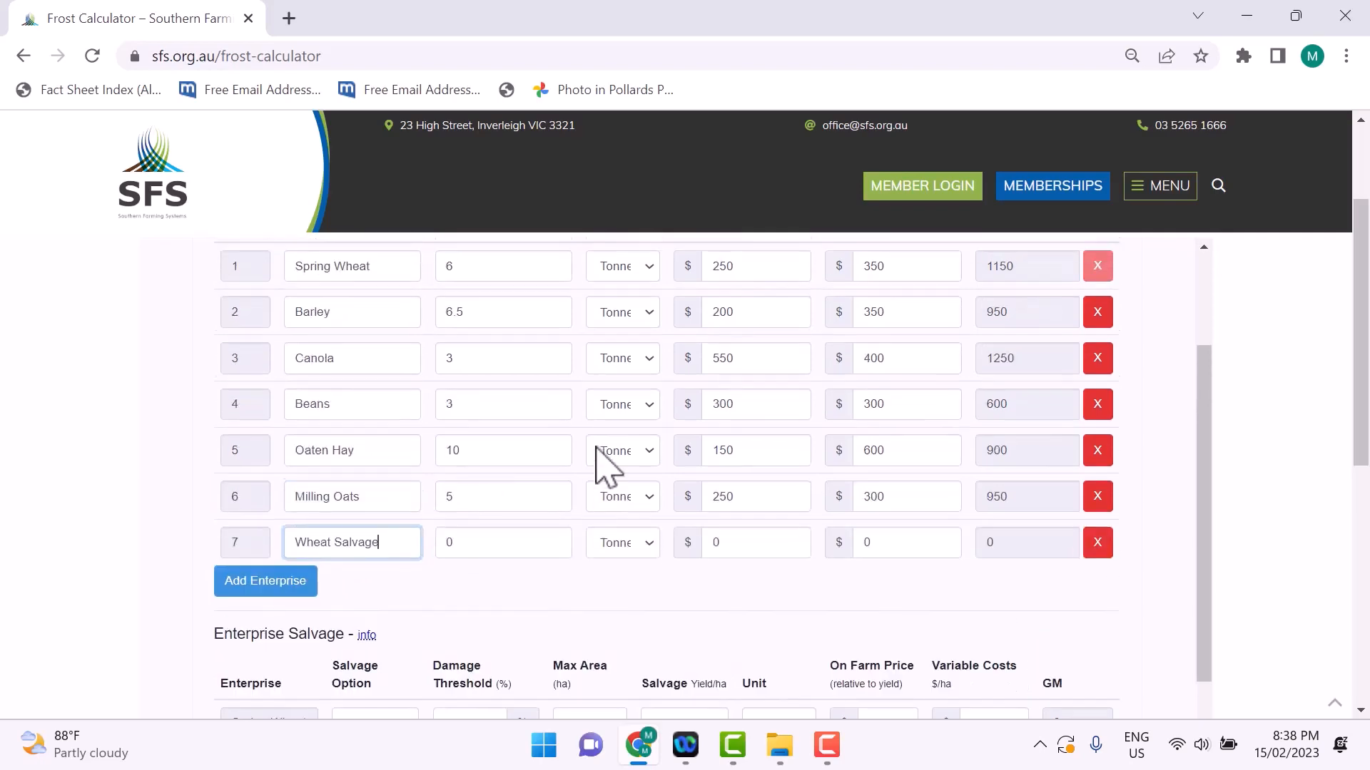
scroll(537, 556, down, 2)
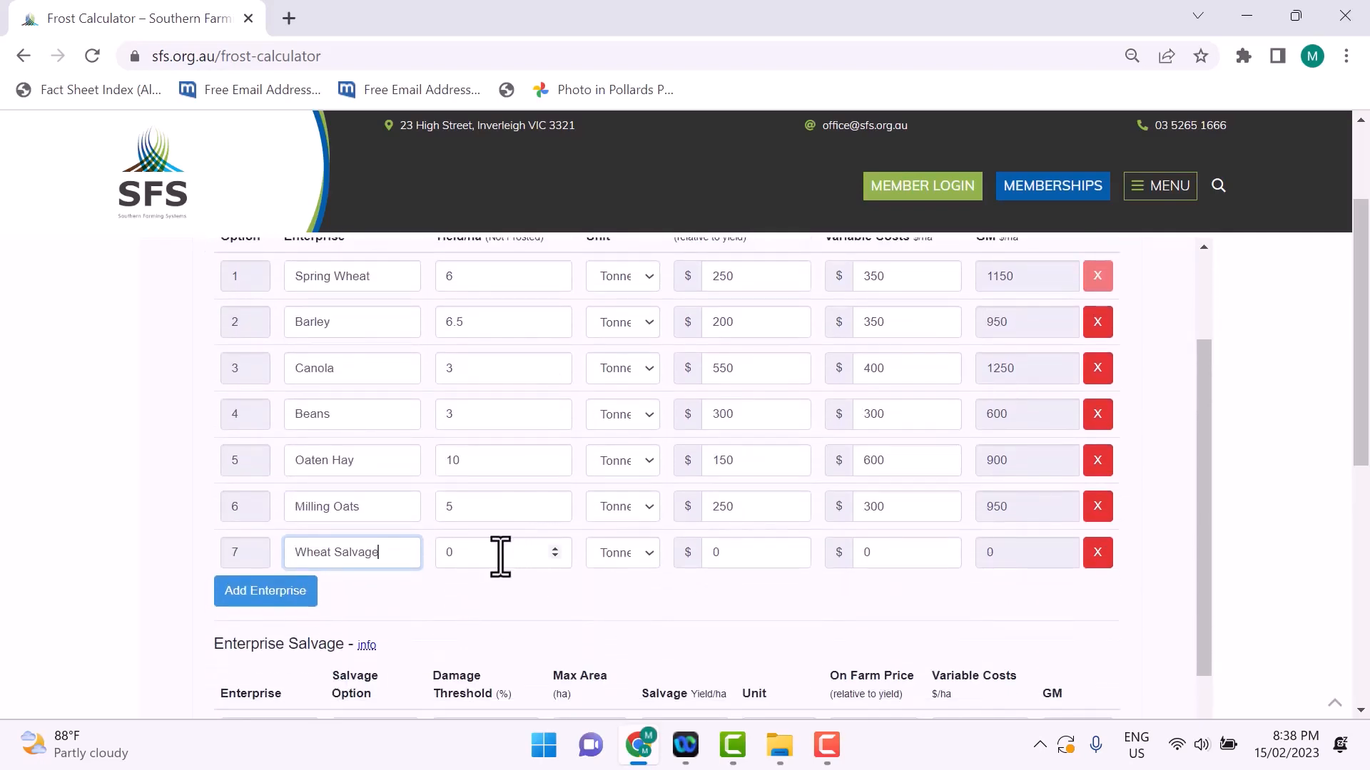
scroll(497, 556, up, 2)
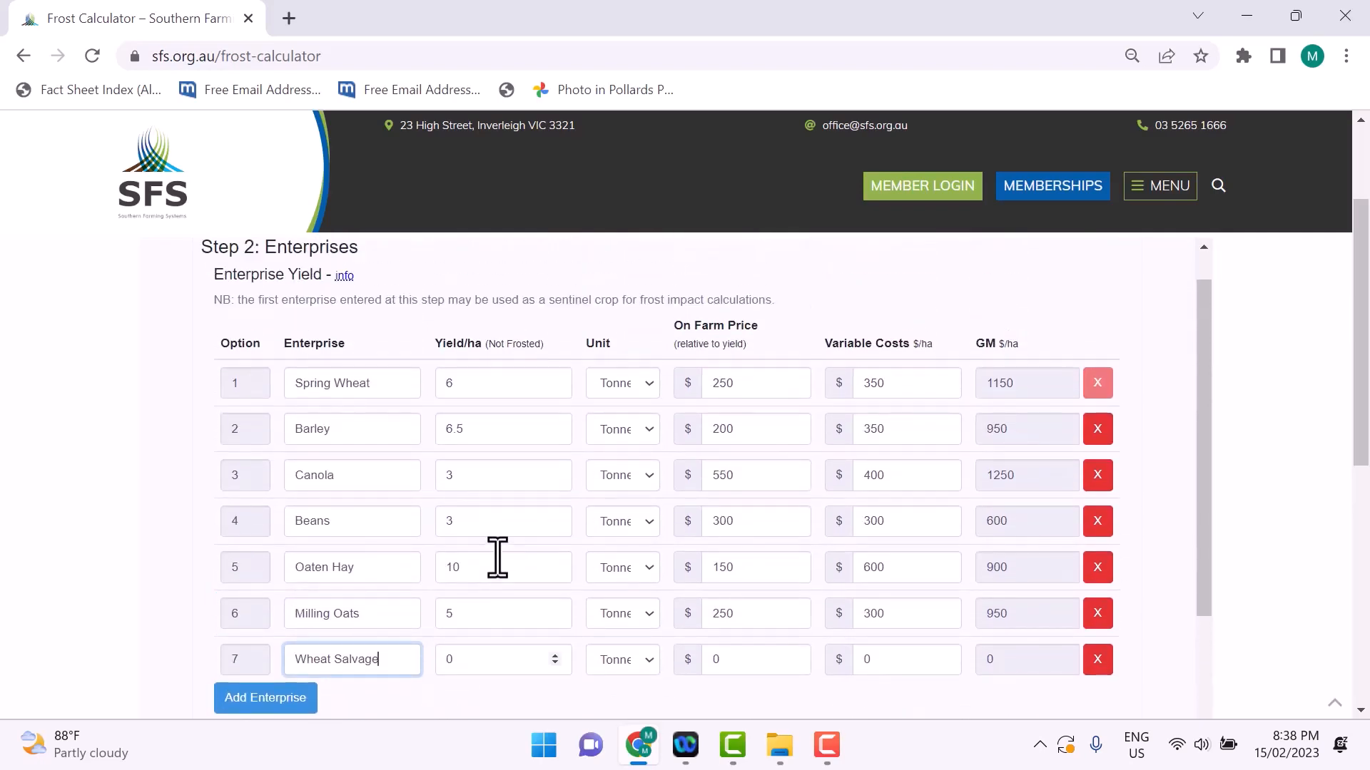
scroll(505, 606, down, 2)
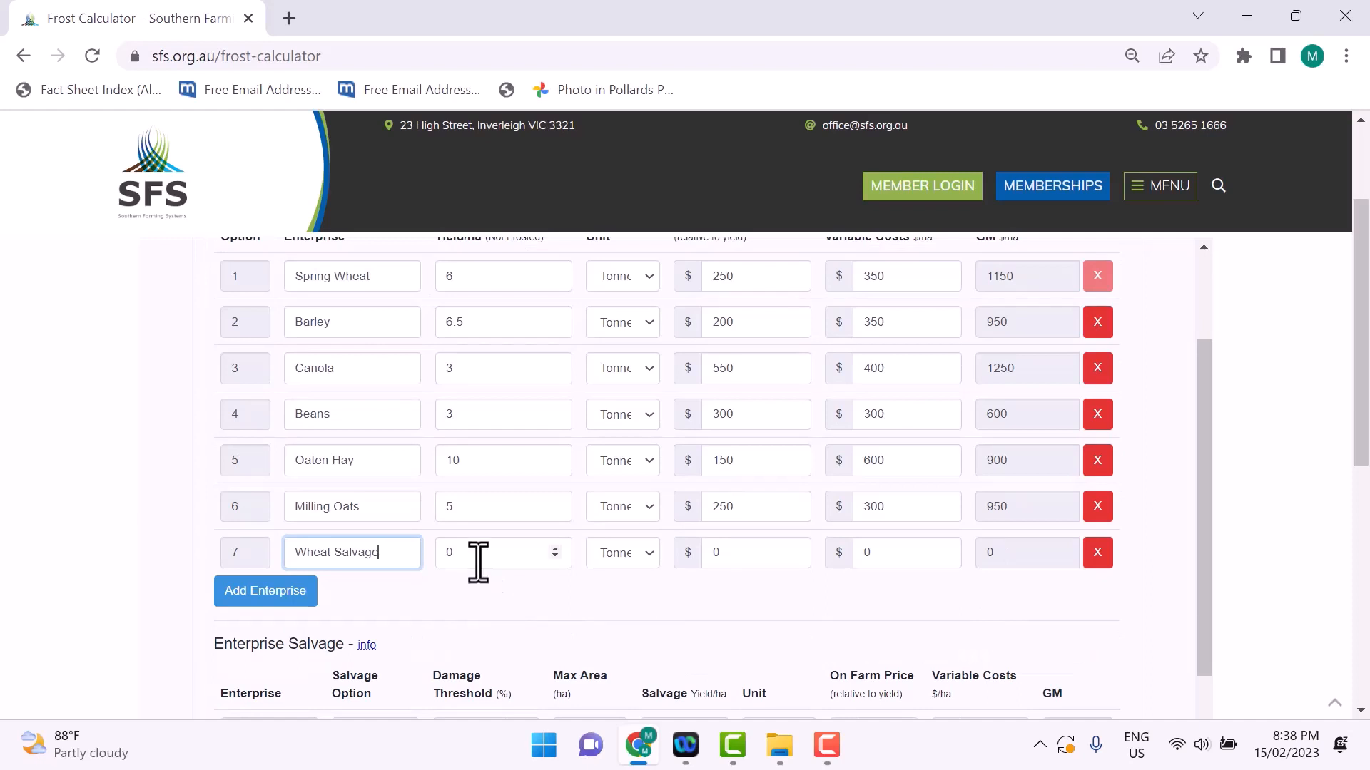
click(478, 564)
key(BackSpace)
text(6)
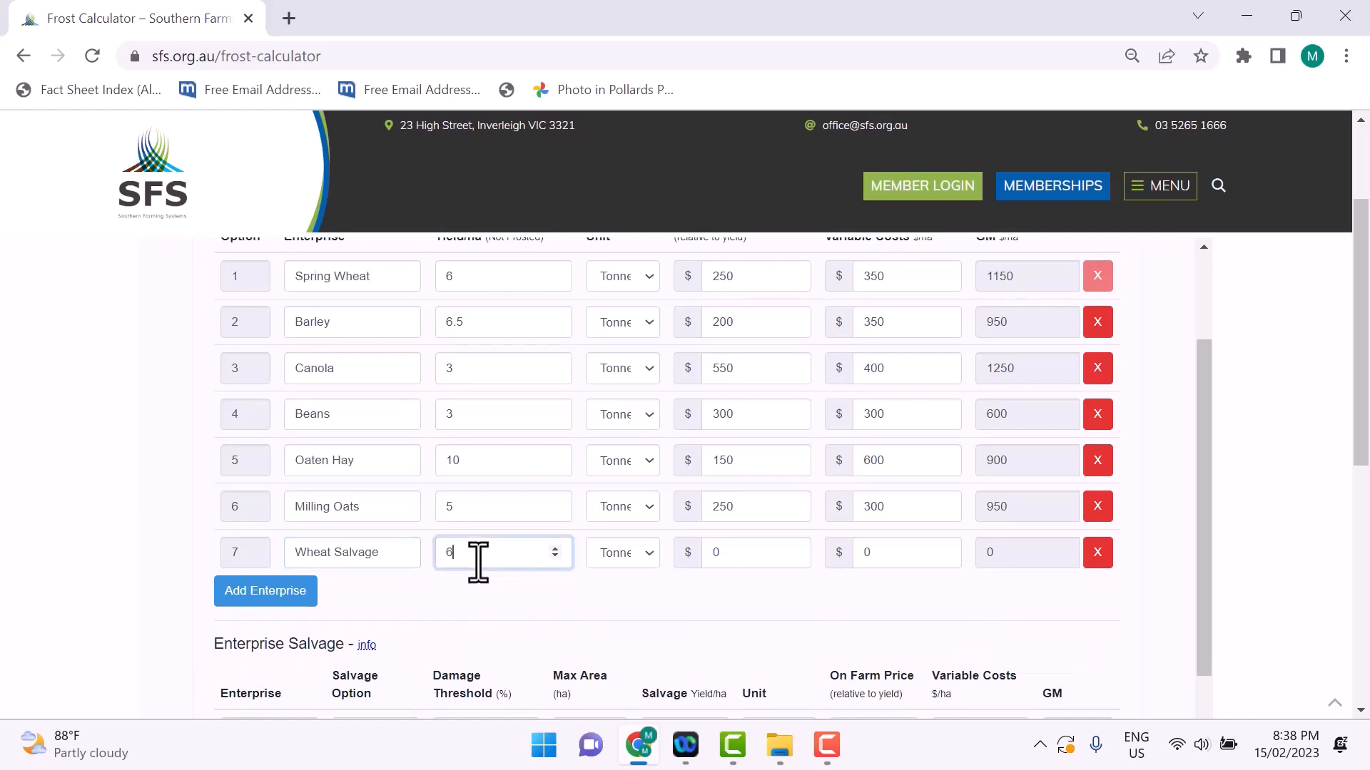
Step: Set the Wheat Salvage enterprise's on-farm price to $250 and its variable costs to $350/ha
double_click(716, 553)
text(250)
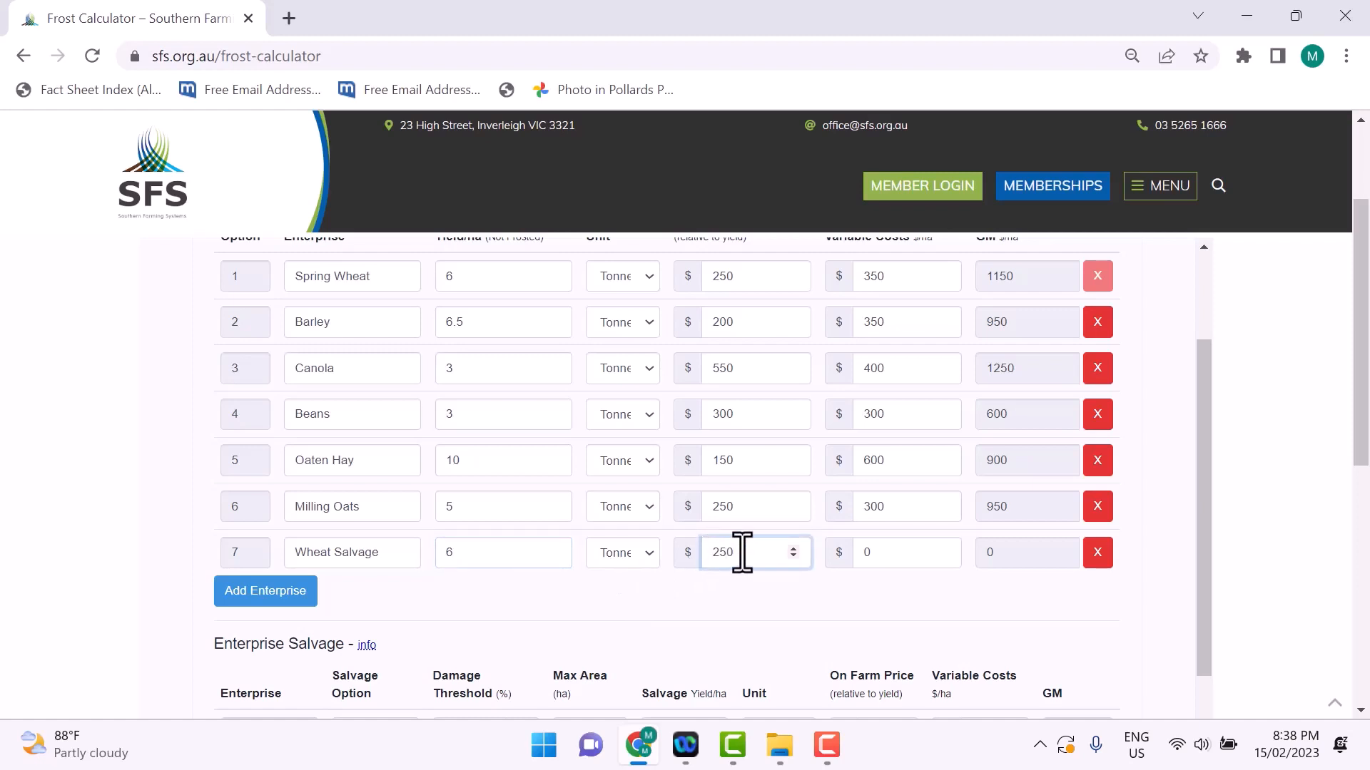
scroll(913, 558, up, 1)
scroll(915, 564, down, 1)
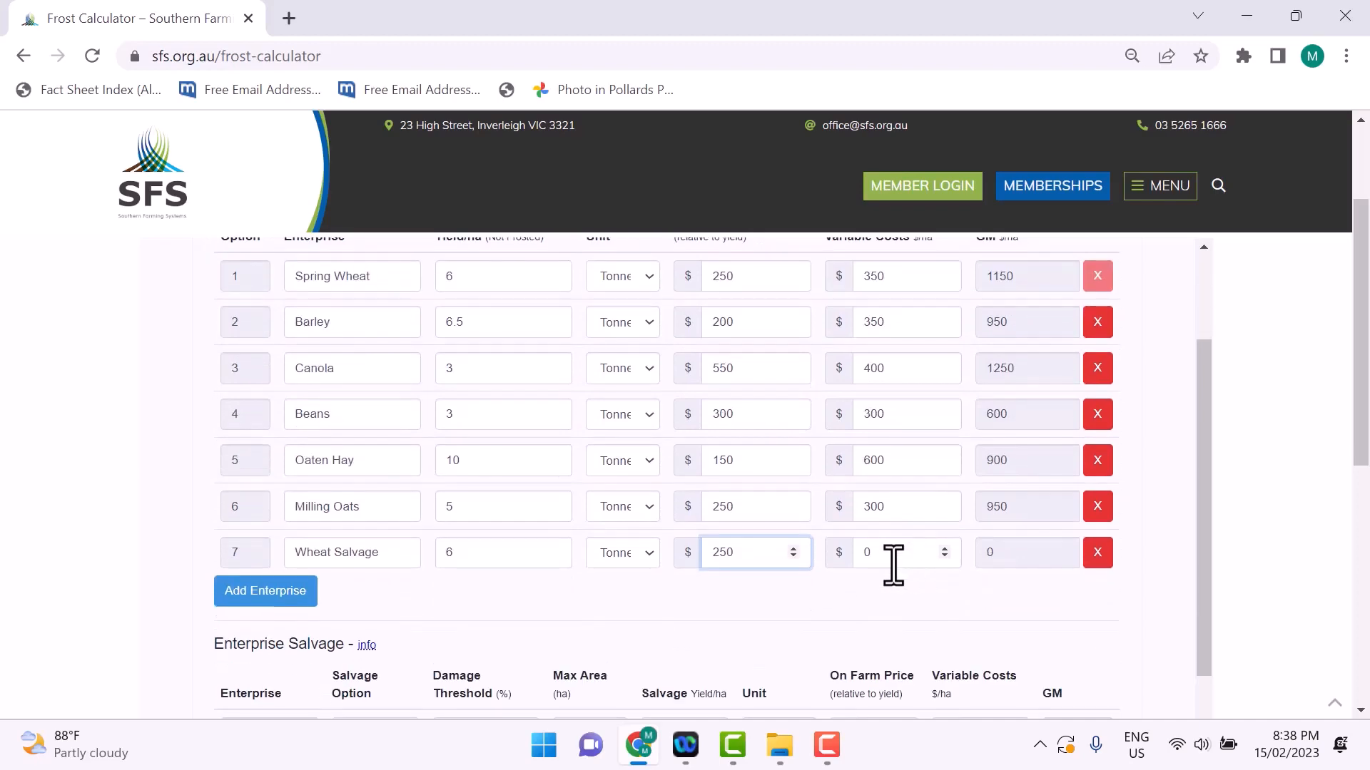
click(893, 563)
key(BackSpace)
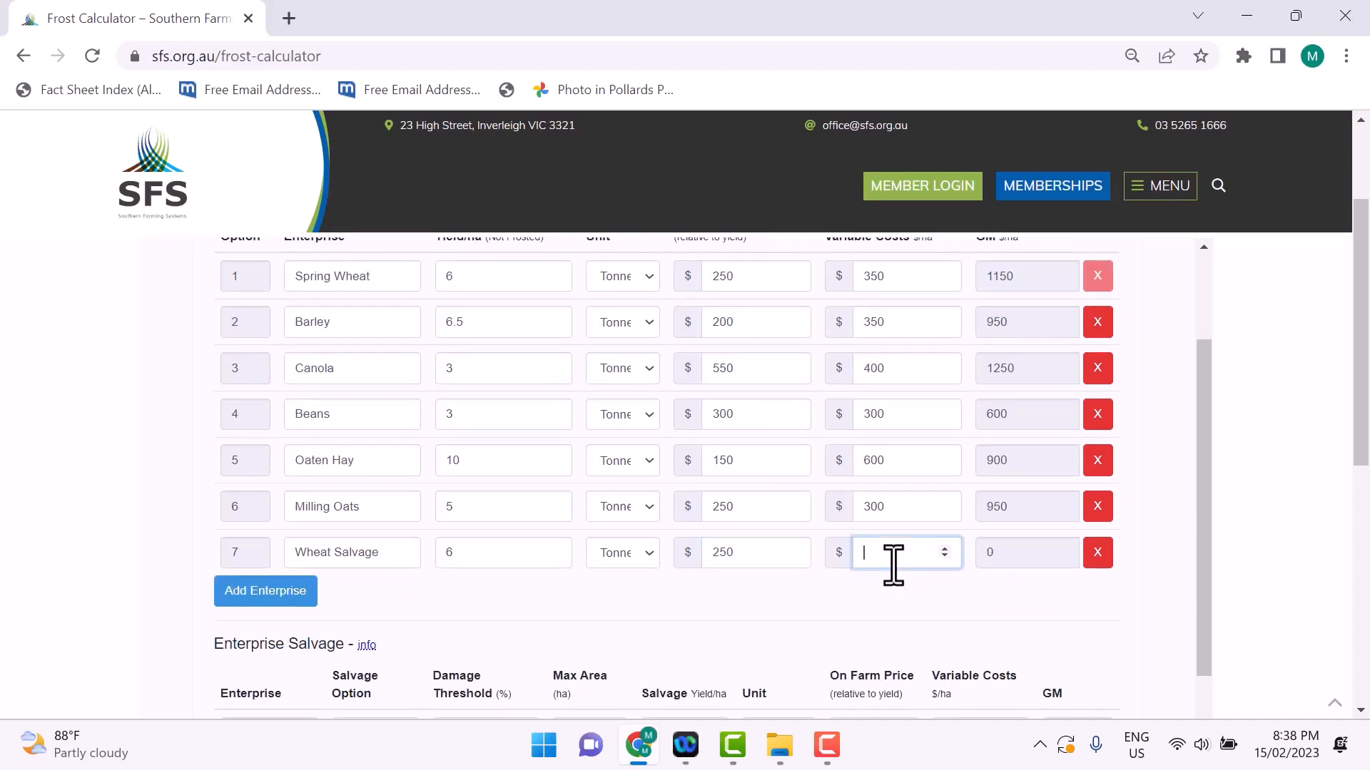
text(350)
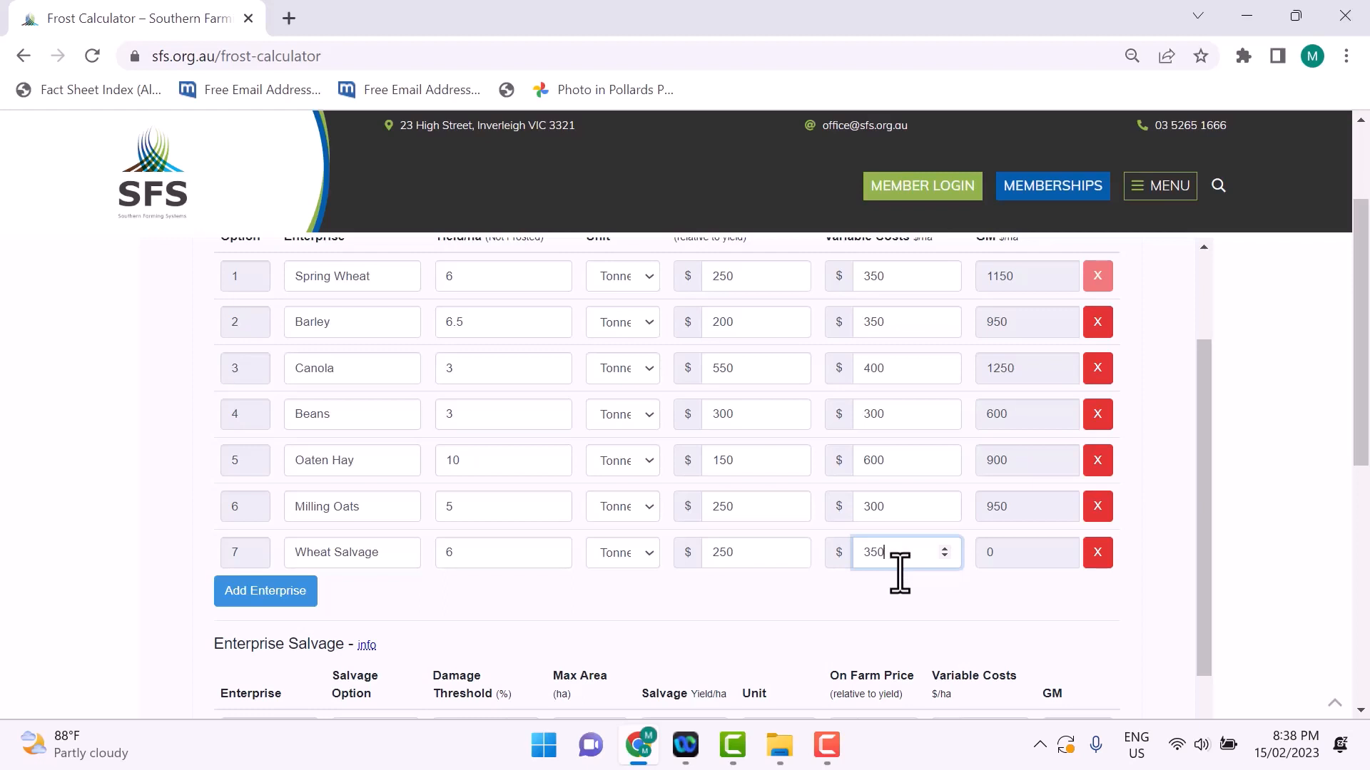
click(923, 588)
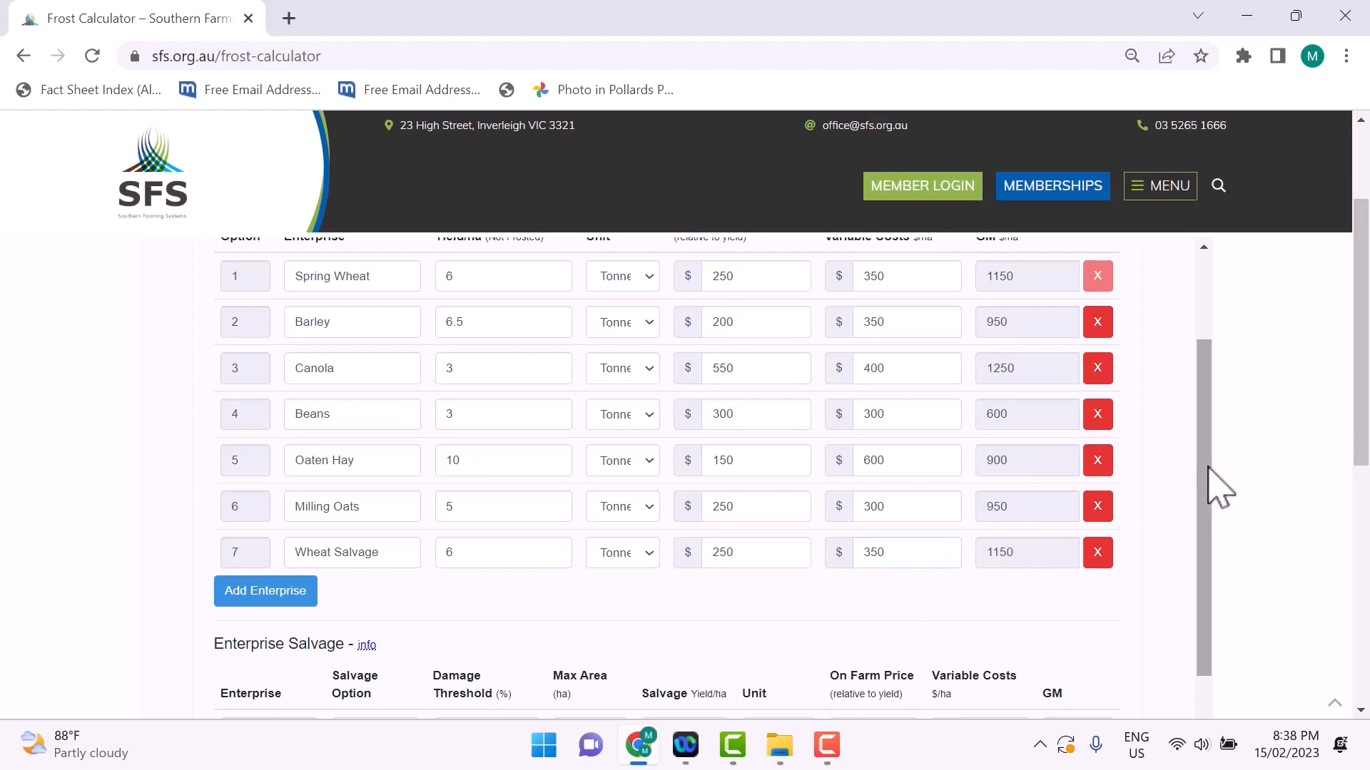
Step: In the Enterprise Salvage table, give Wheat Salvage the salvage option Hay with a damage threshold of 50%
drag(1209, 469, 1208, 635)
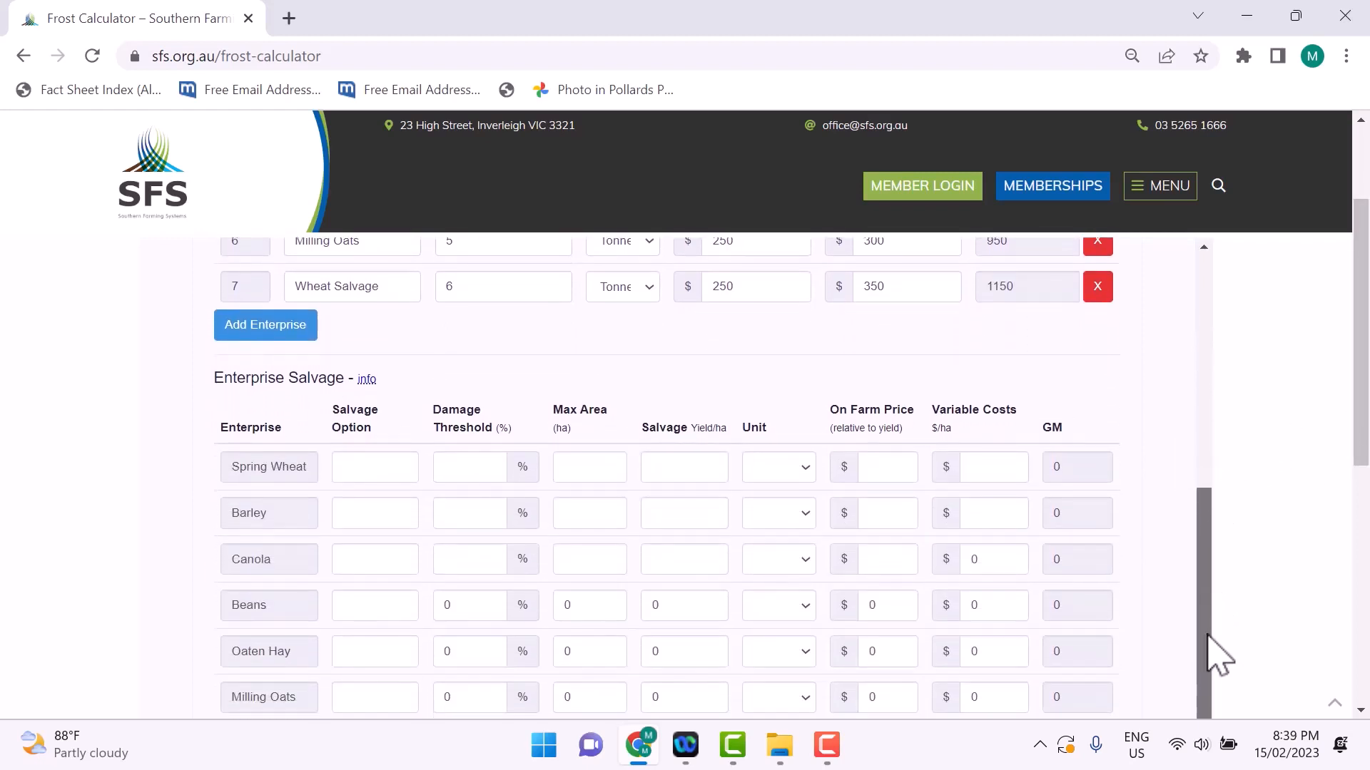
drag(1361, 490, 1363, 547)
click(381, 596)
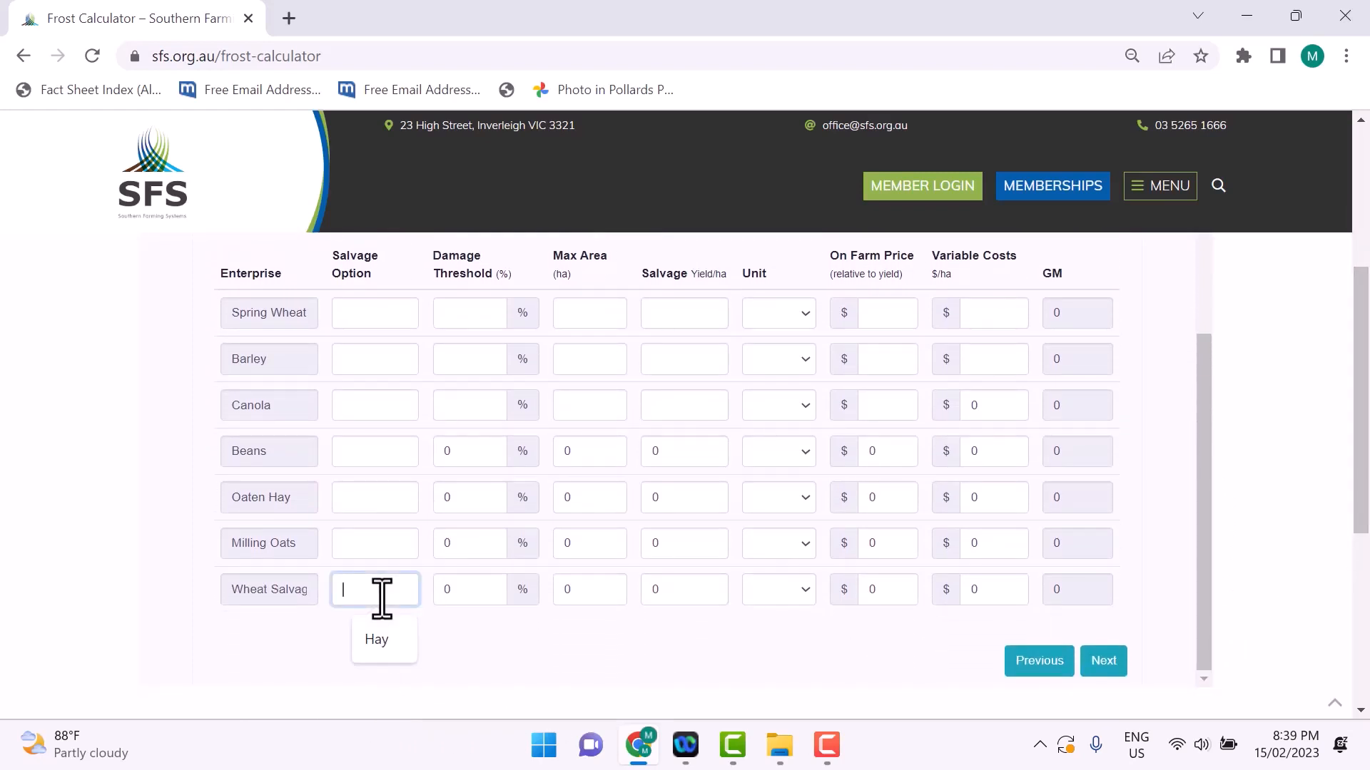
text(Hay)
click(467, 592)
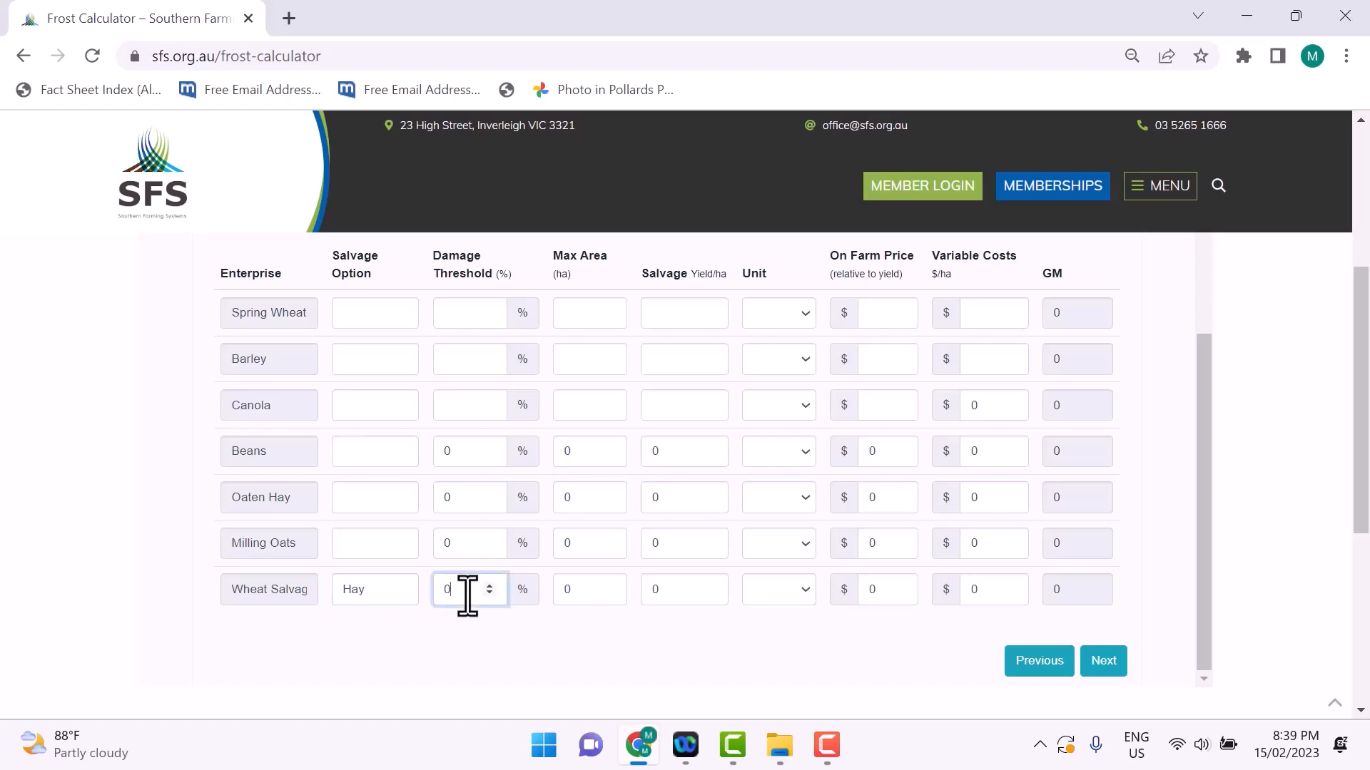
key(BackSpace)
text(50)
click(471, 628)
Step: Set the Wheat Salvage hay option's maximum area to 200 ha and its salvage yield per hectare to 10
double_click(556, 596)
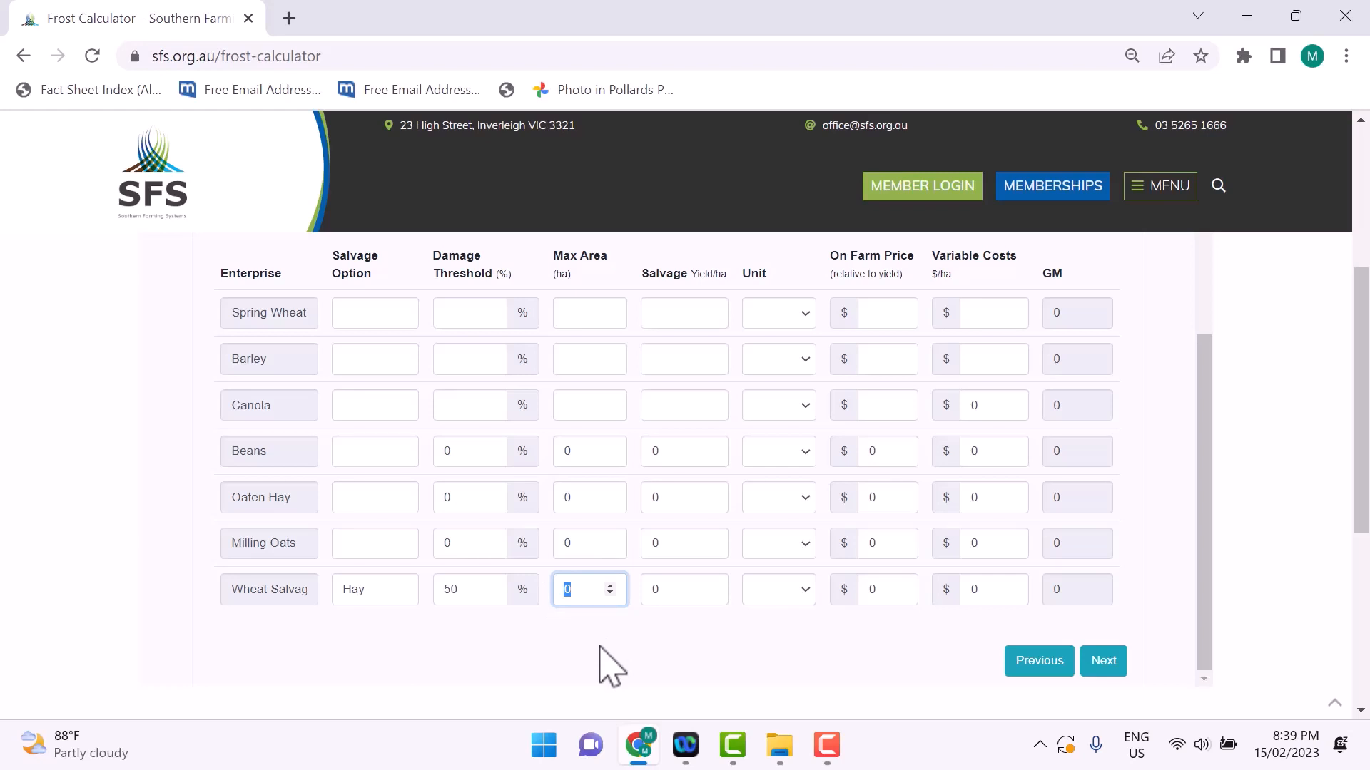
text(200)
click(669, 589)
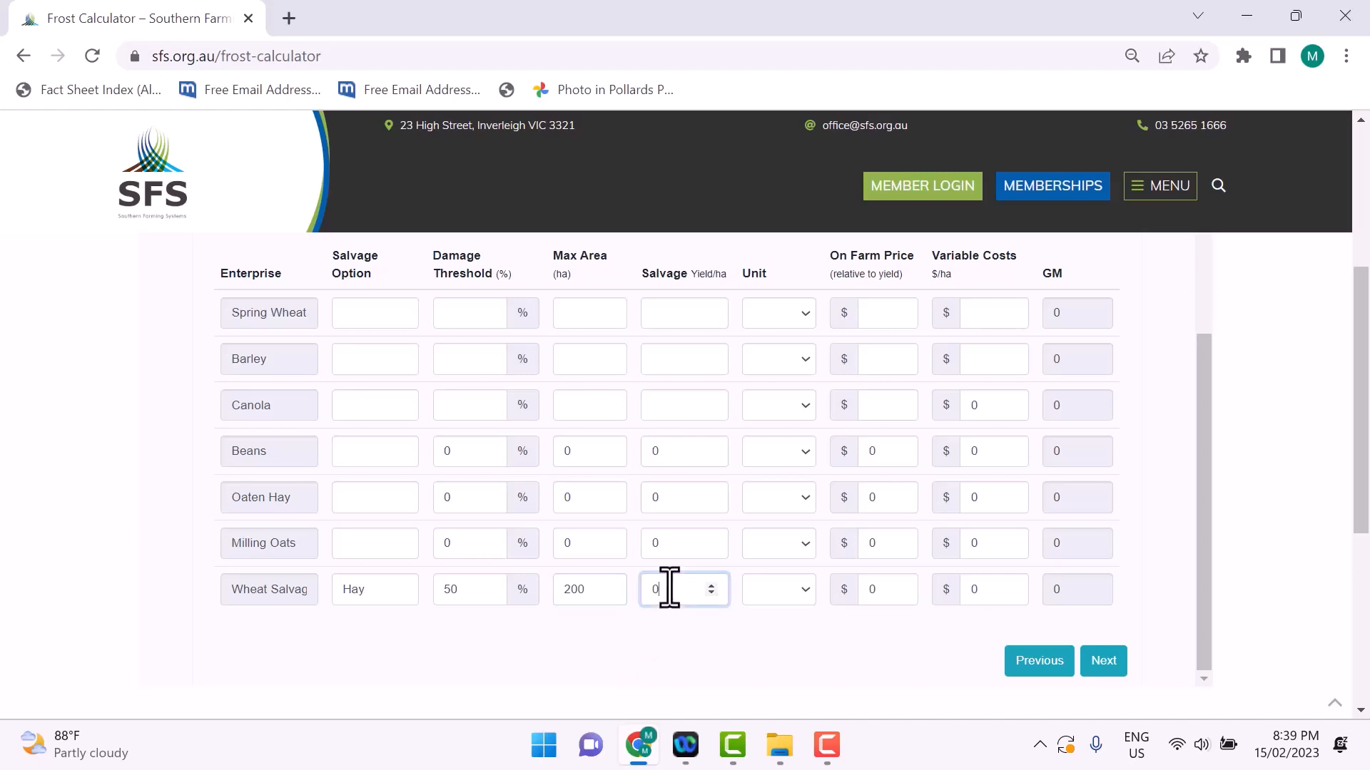
key(BackSpace)
text(10)
Step: Set the Wheat Salvage hay option's unit to Tonne and its on-farm price to $150
click(777, 598)
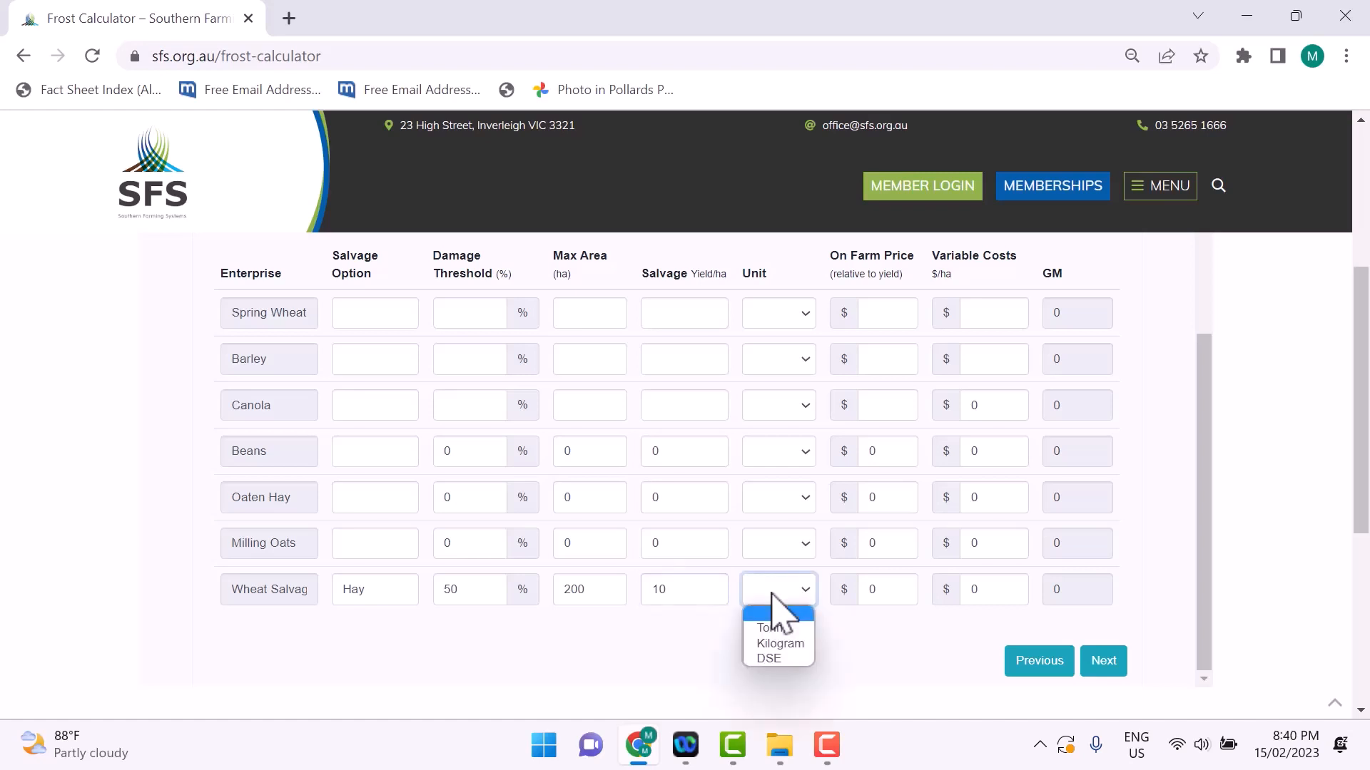
click(767, 586)
click(770, 601)
click(775, 628)
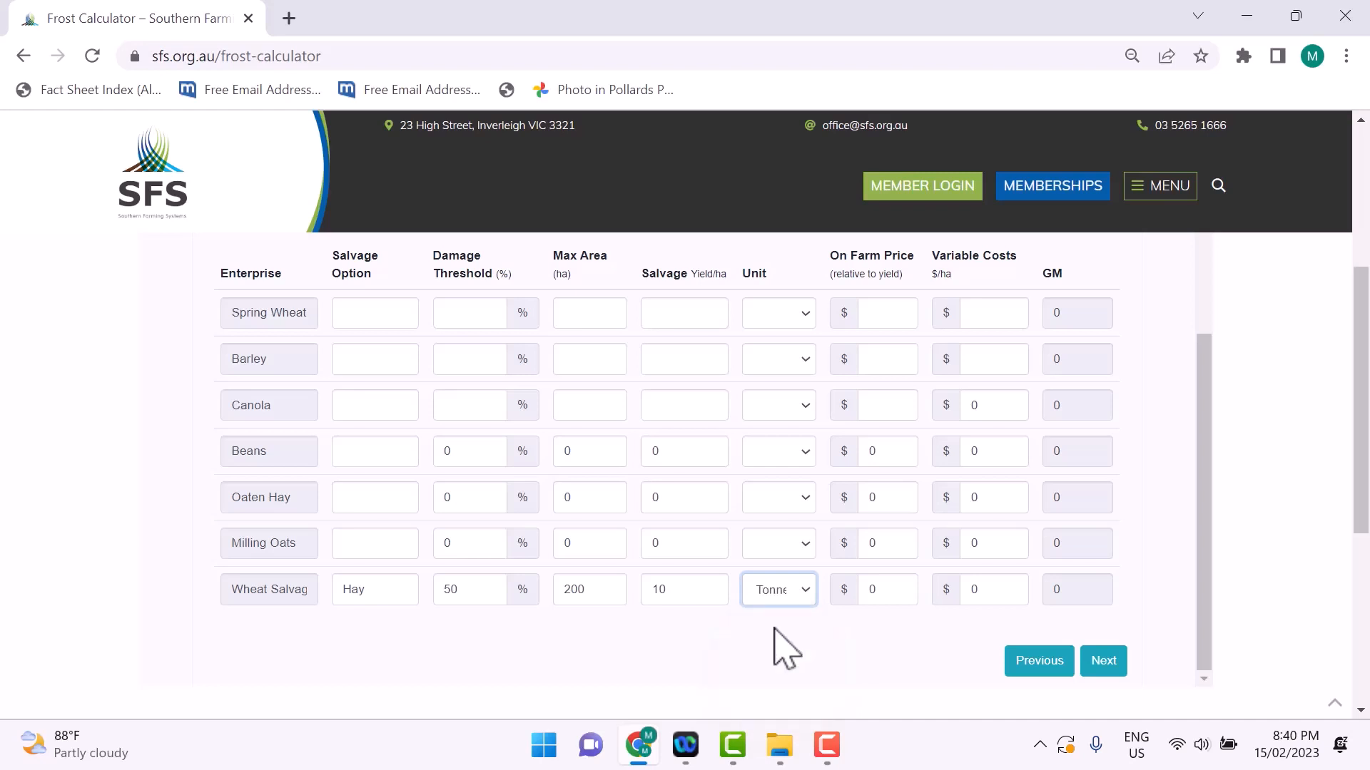
click(877, 589)
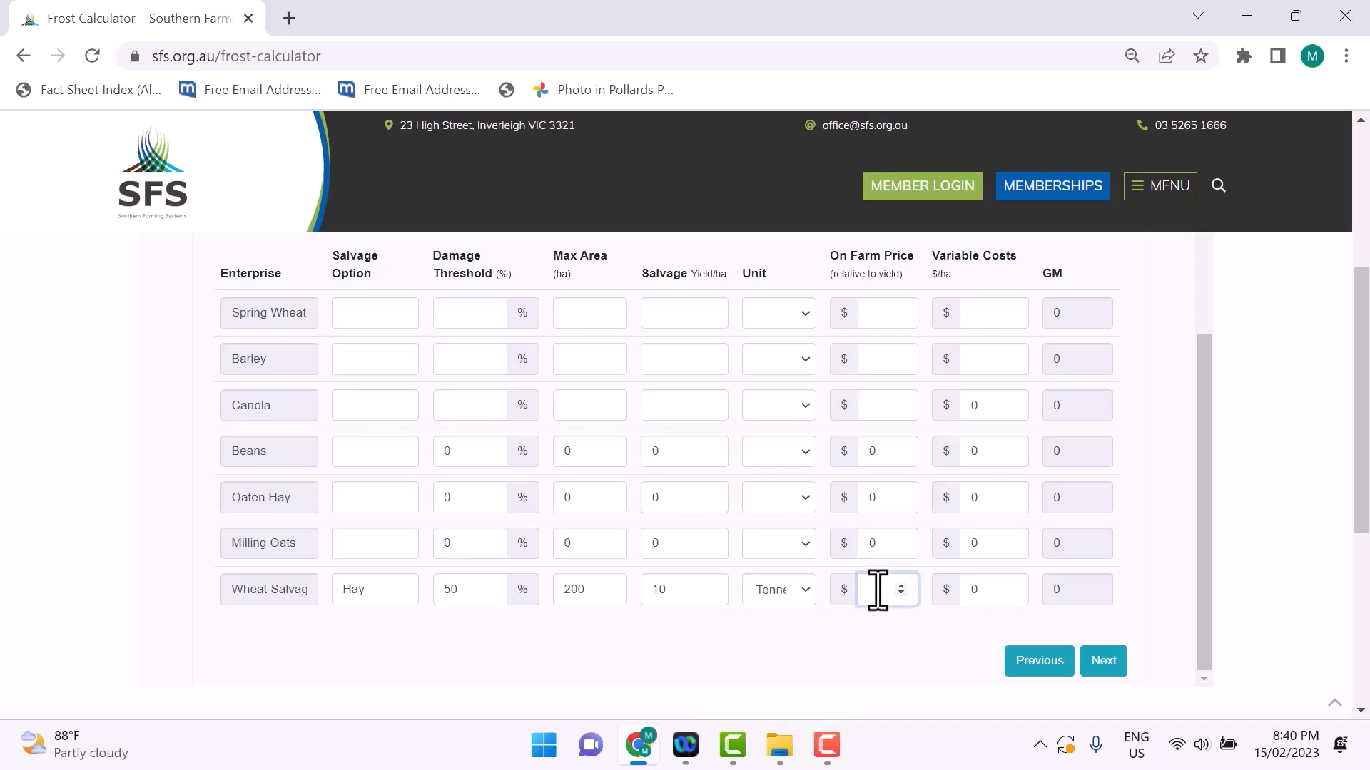
text(100)
Step: Set the Wheat Salvage hay option's variable costs to $600/ha and proceed to the Frost Impact step
click(982, 590)
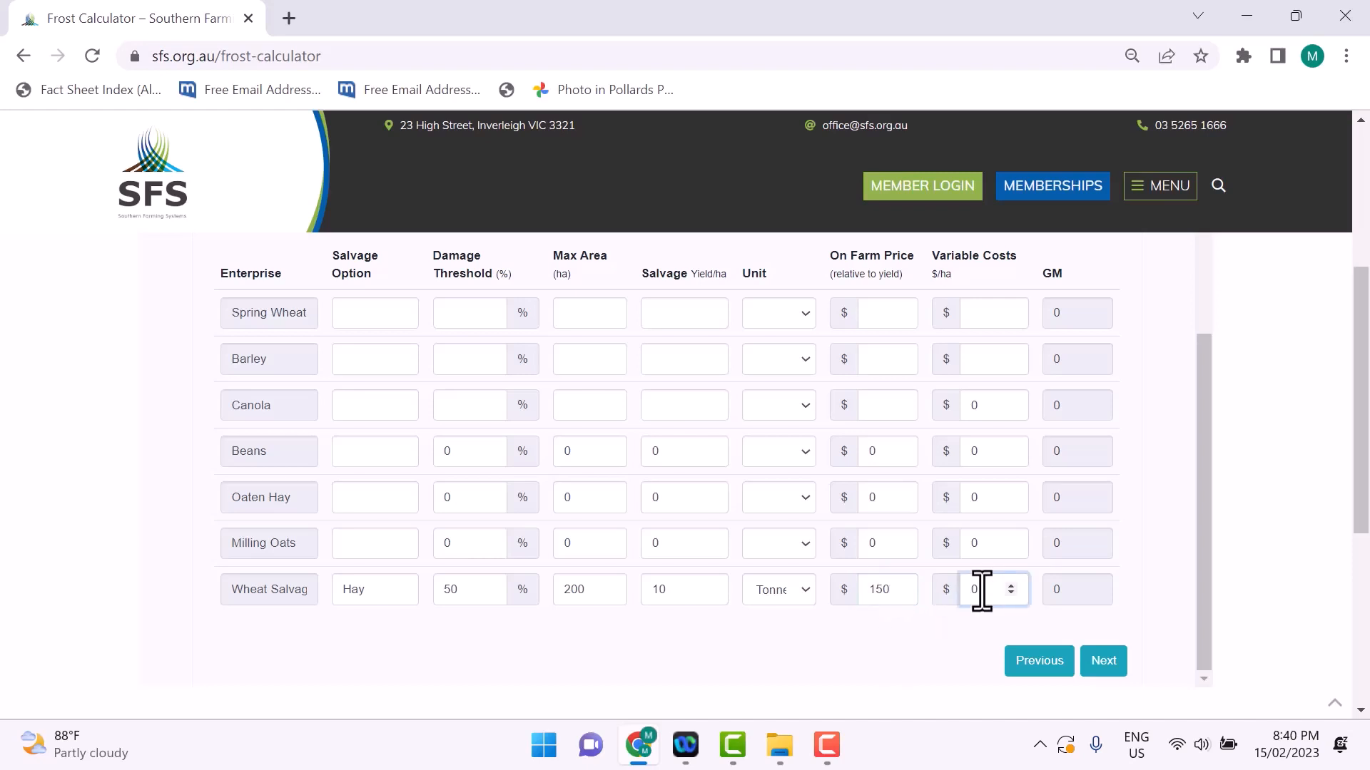
key(BackSpace)
text(600)
scroll(1207, 449, up, 3)
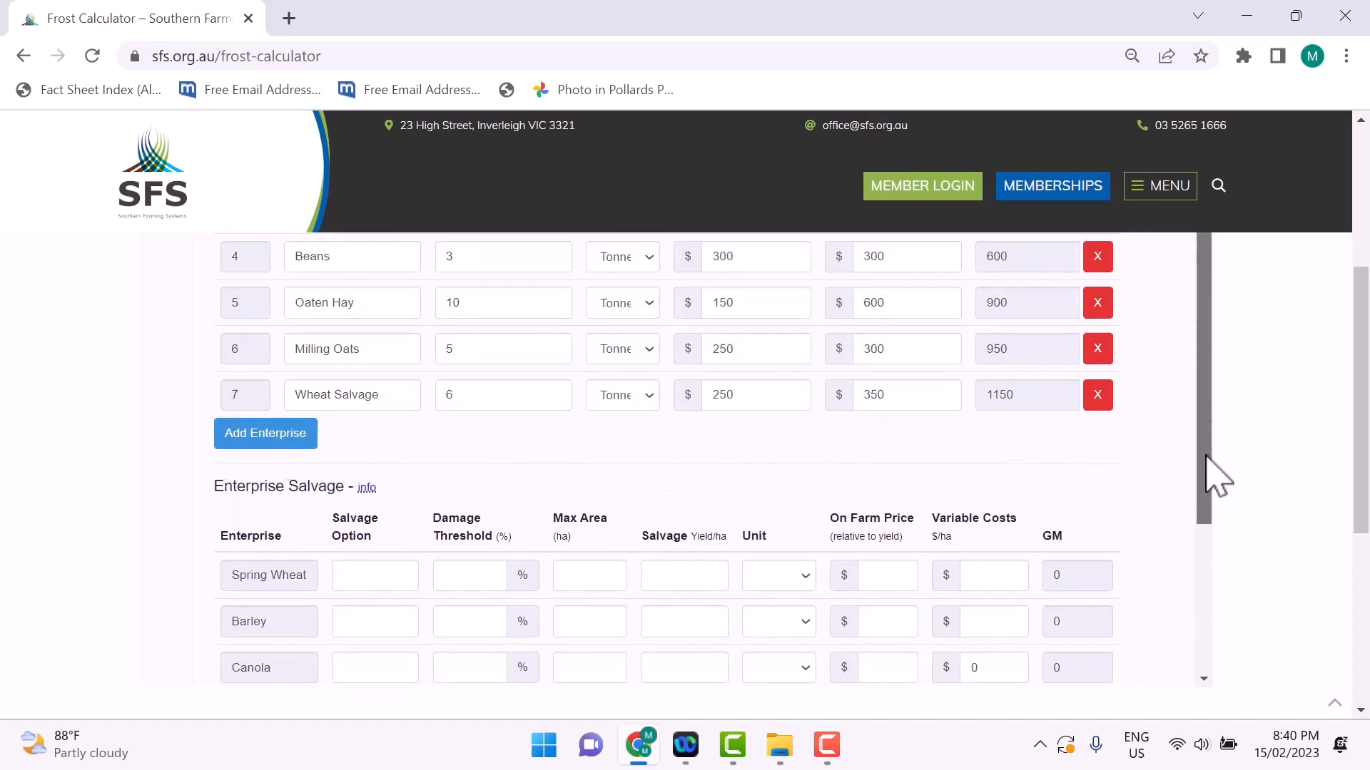
drag(1205, 455, 1199, 590)
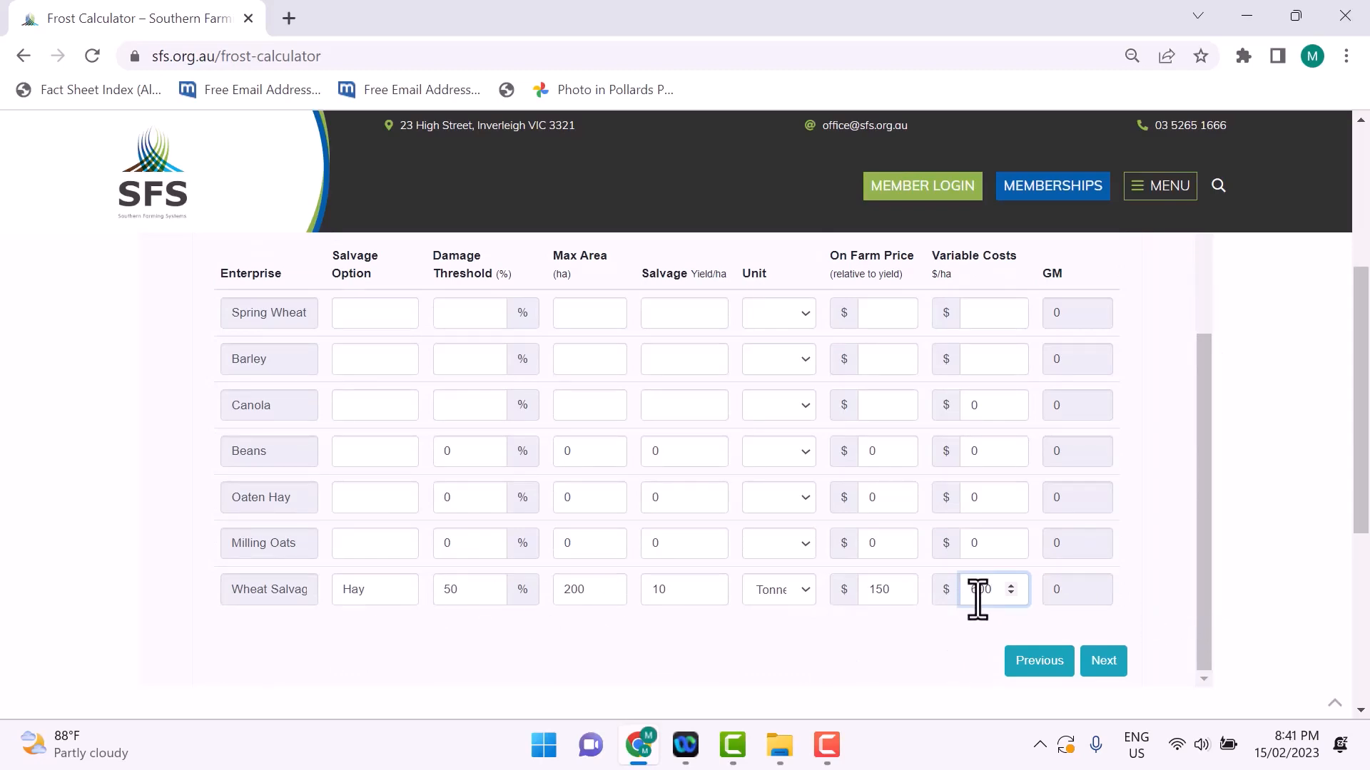
drag(1204, 593, 1212, 631)
click(1106, 671)
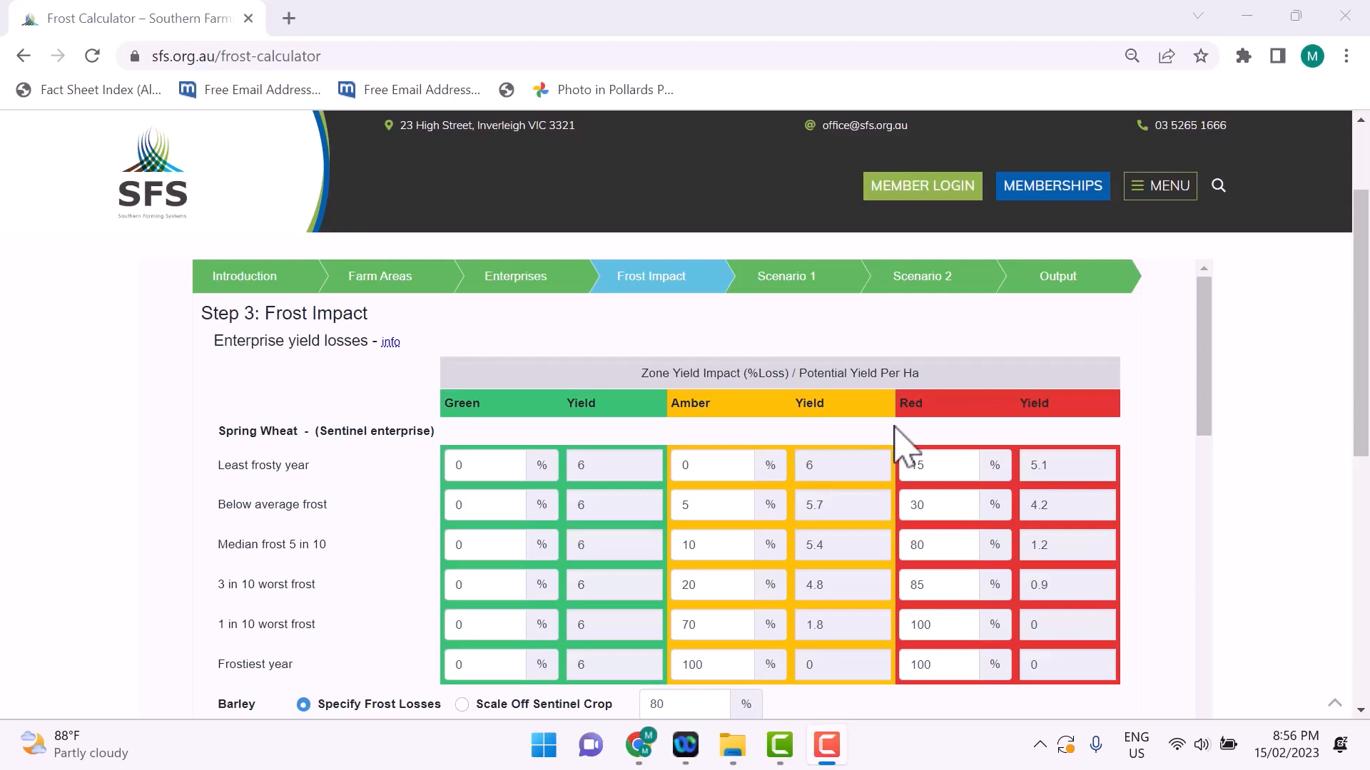
Step: In the enterprise yield losses, make Barley's frost losses scale off the sentinel crop at 80%
scroll(1205, 348, down, 1)
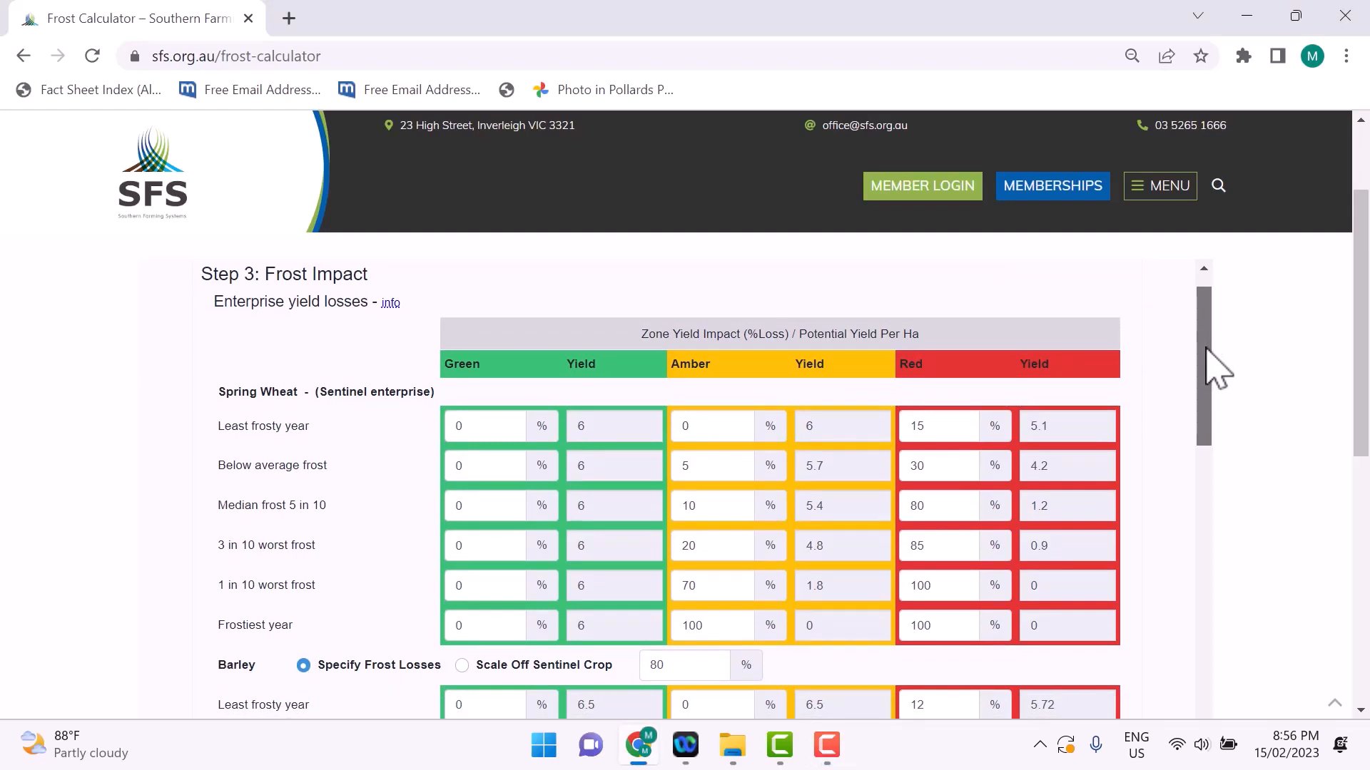
scroll(426, 375, up, 1)
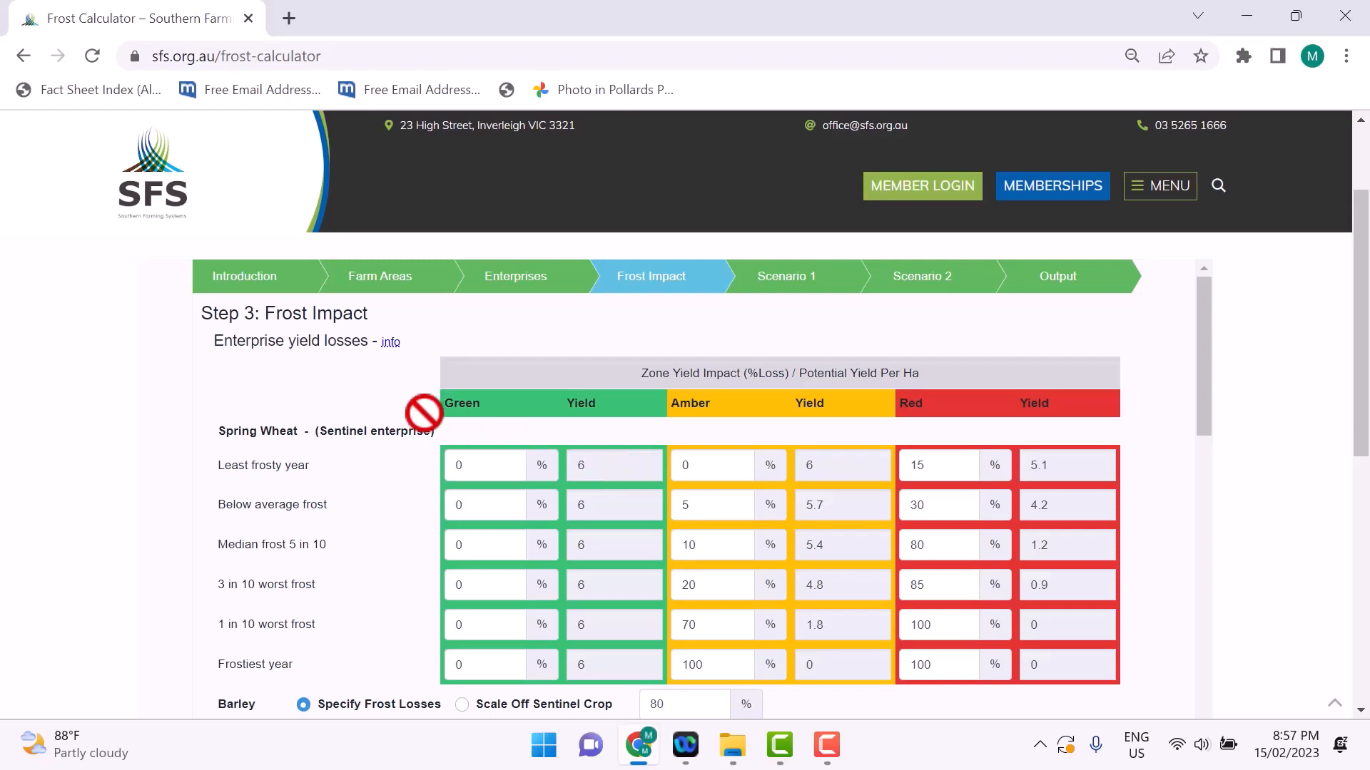
scroll(385, 414, down, 1)
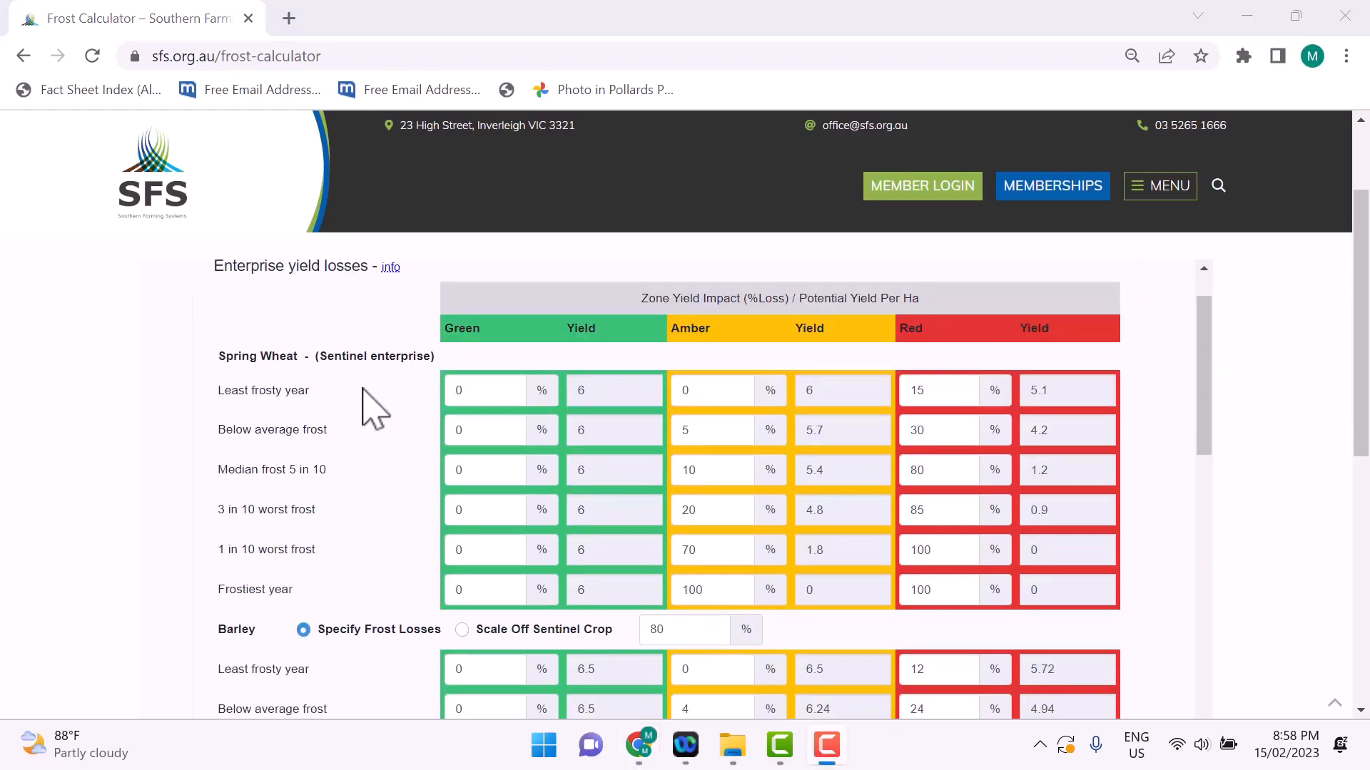
click(465, 509)
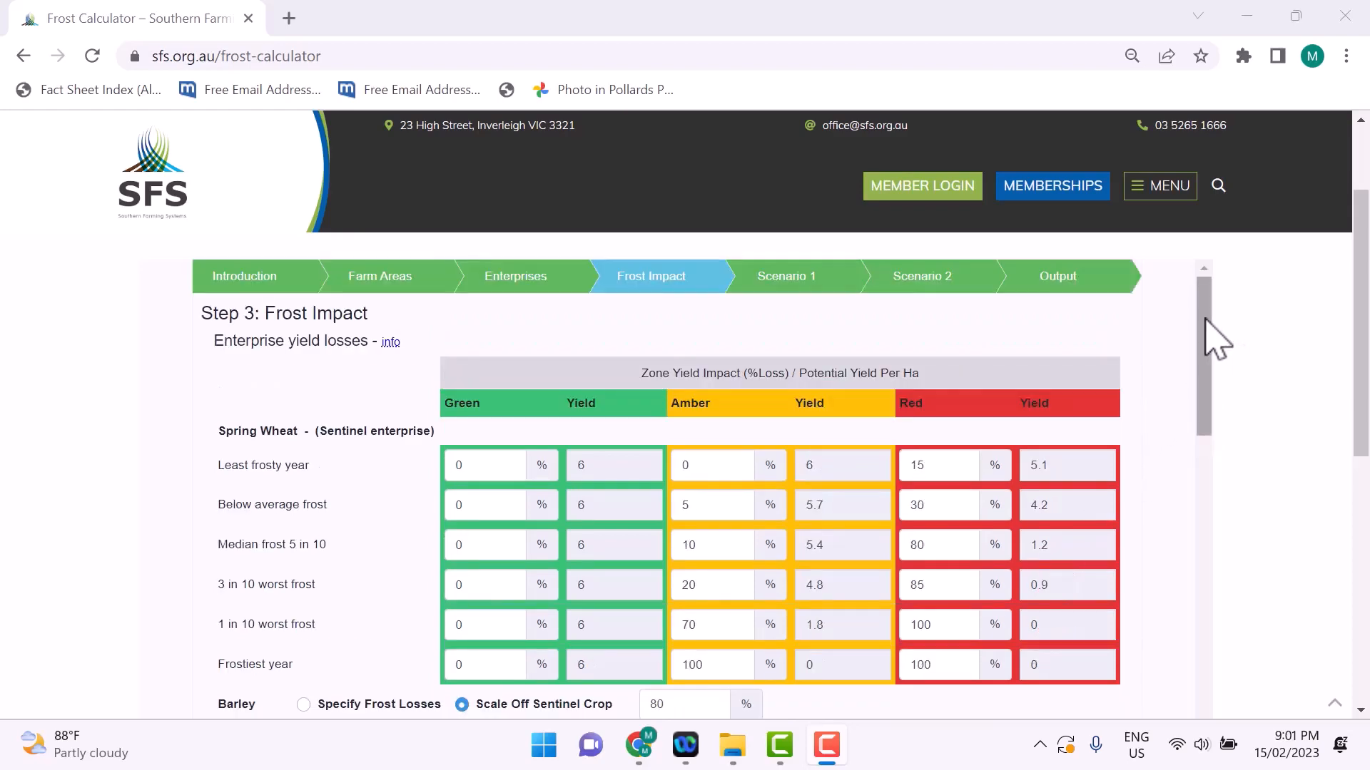
drag(1206, 319, 1210, 414)
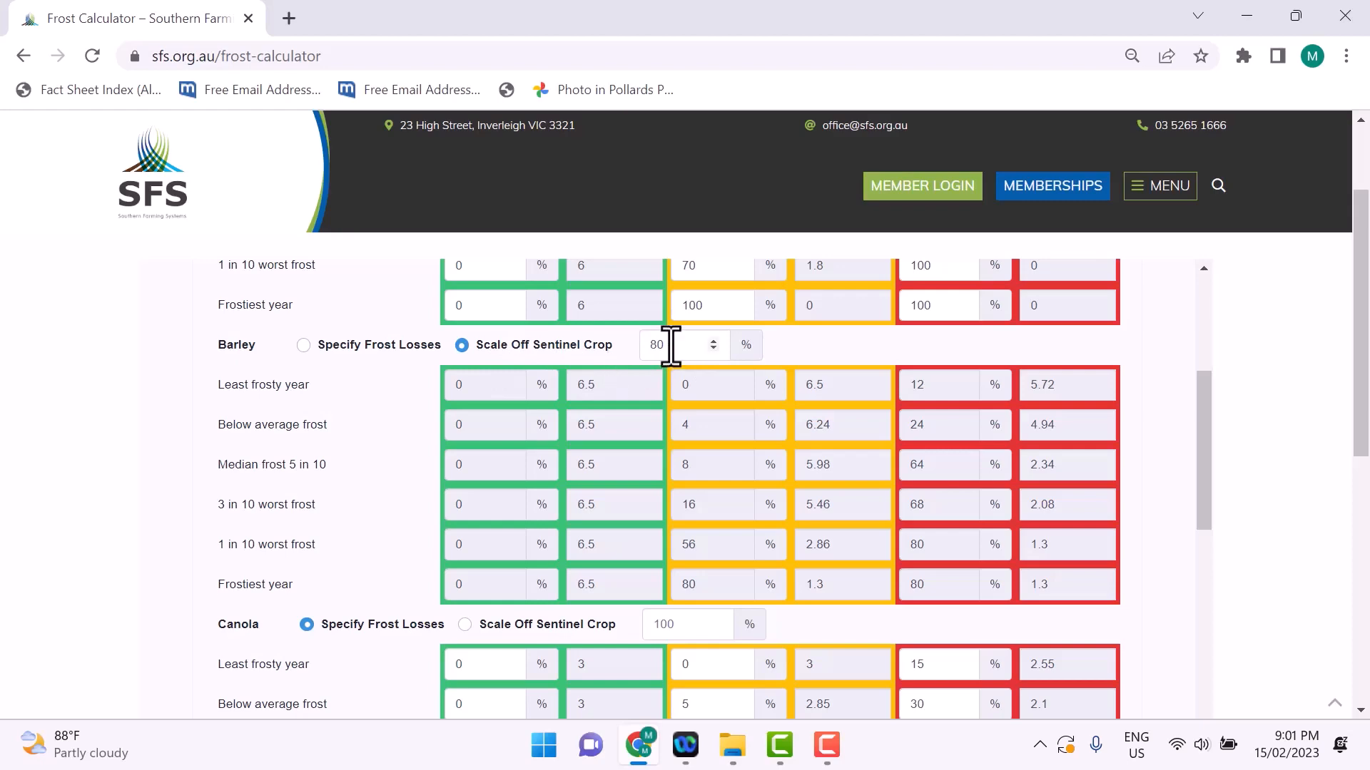
drag(671, 346, 640, 350)
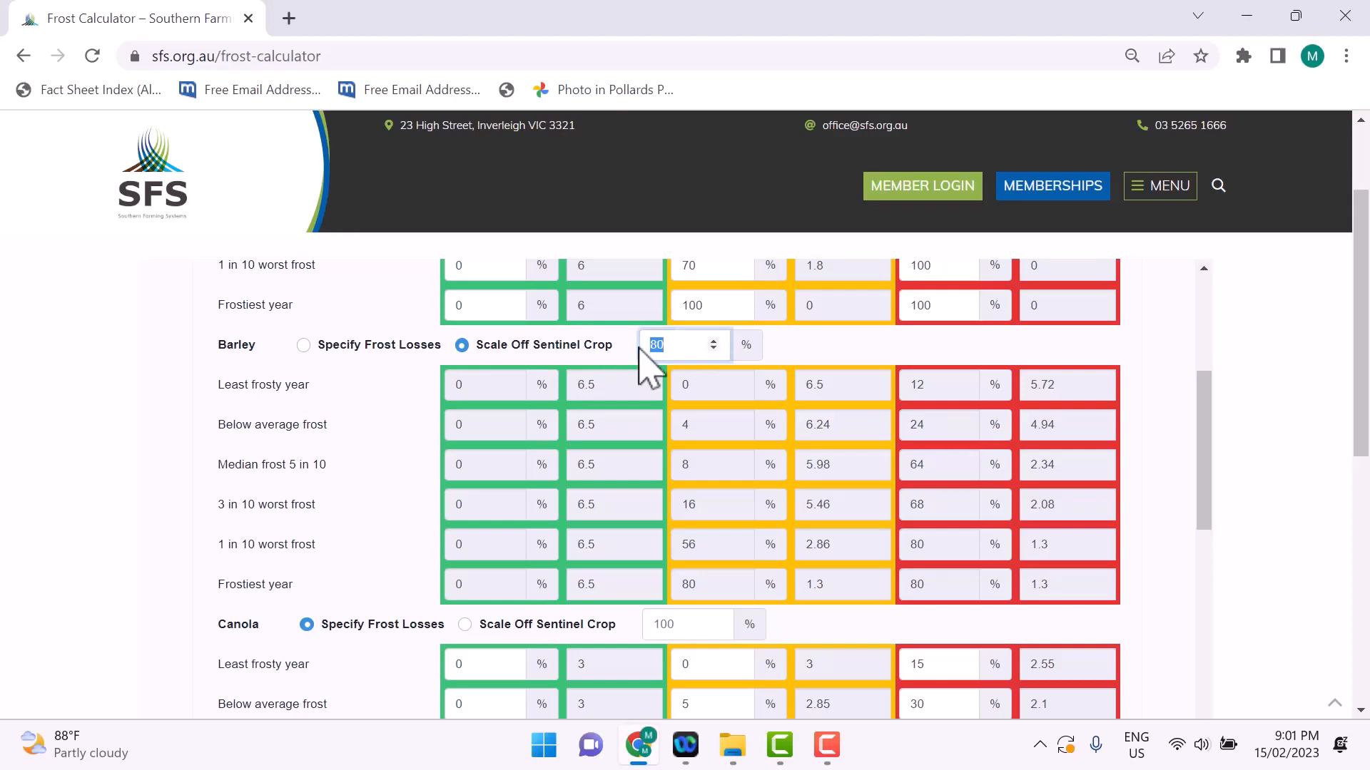
click(851, 374)
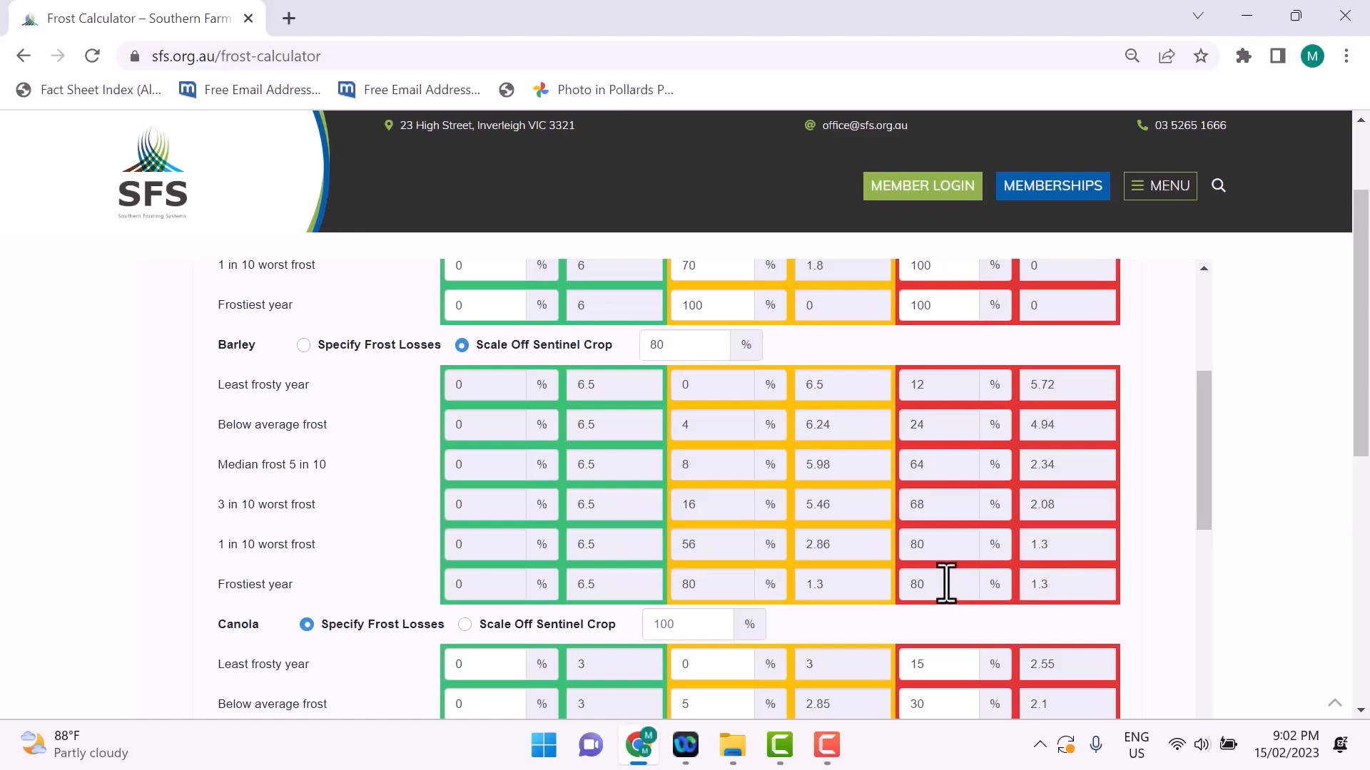
Step: Make Wheat Salvage's frost losses scale off the sentinel crop at 100%
drag(1206, 473, 1206, 710)
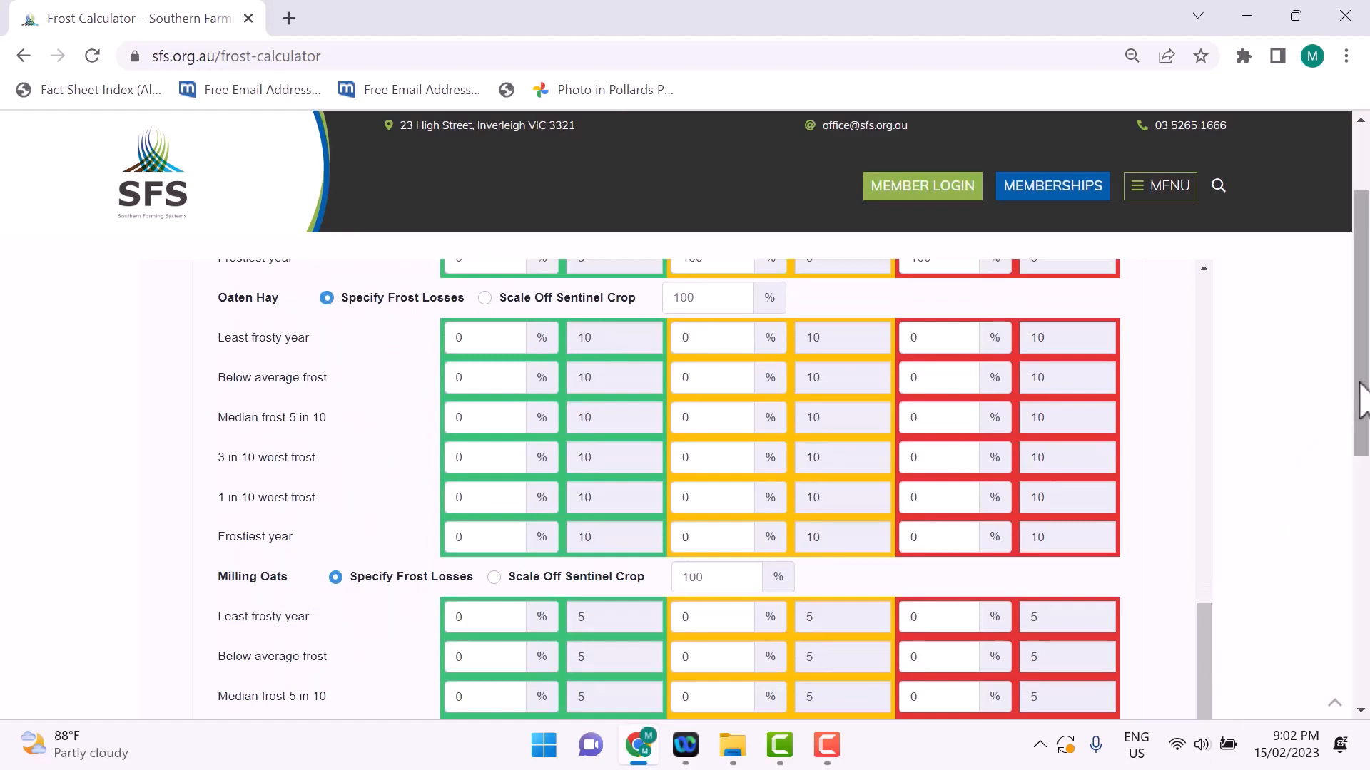
drag(1358, 399, 1354, 485)
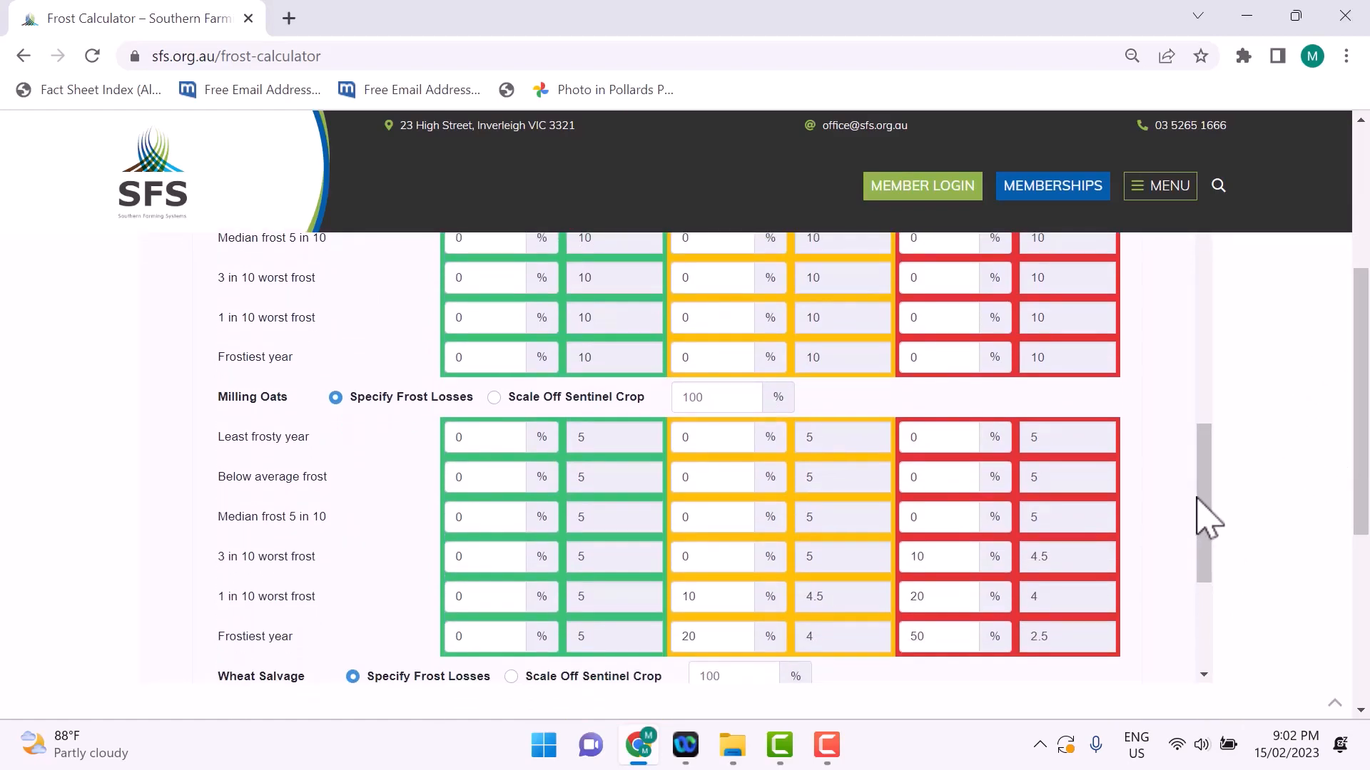
scroll(1209, 528, down, 1)
drag(1210, 539, 1211, 602)
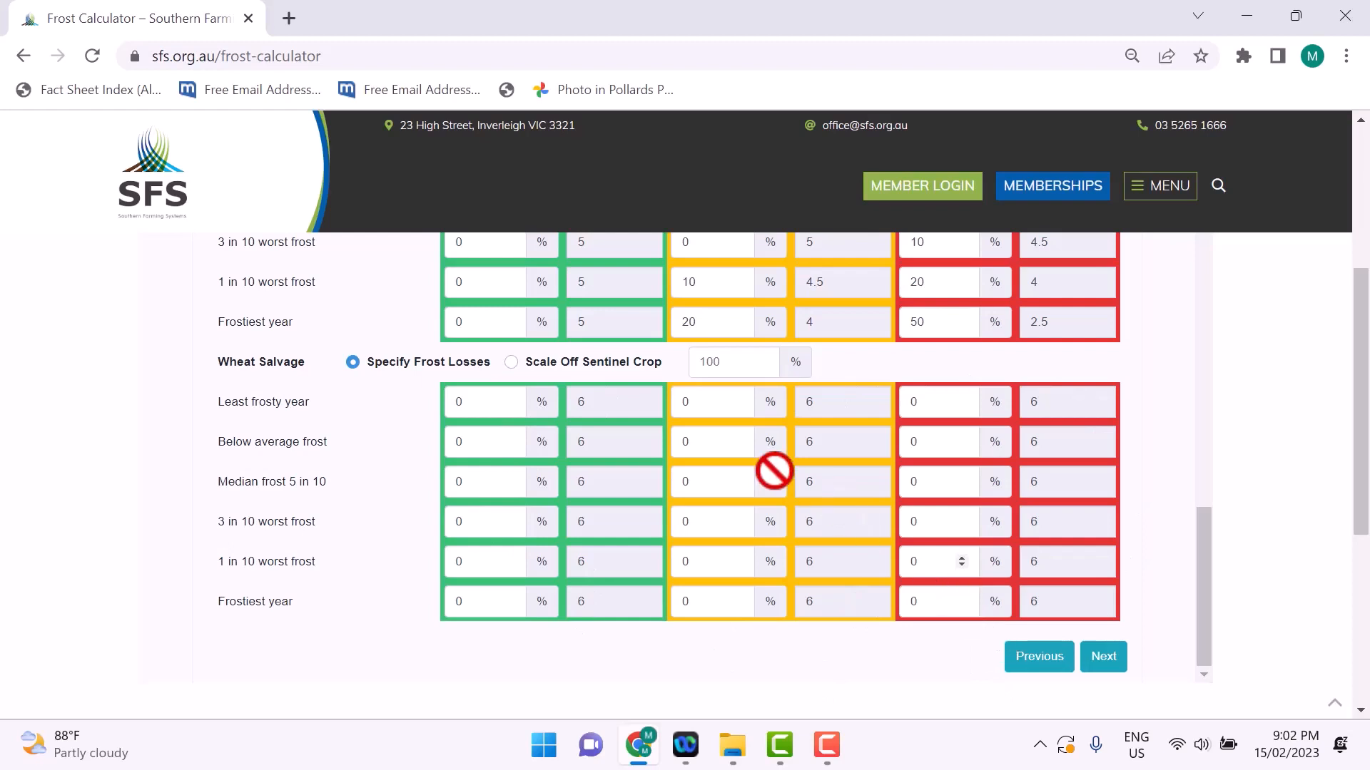
click(511, 363)
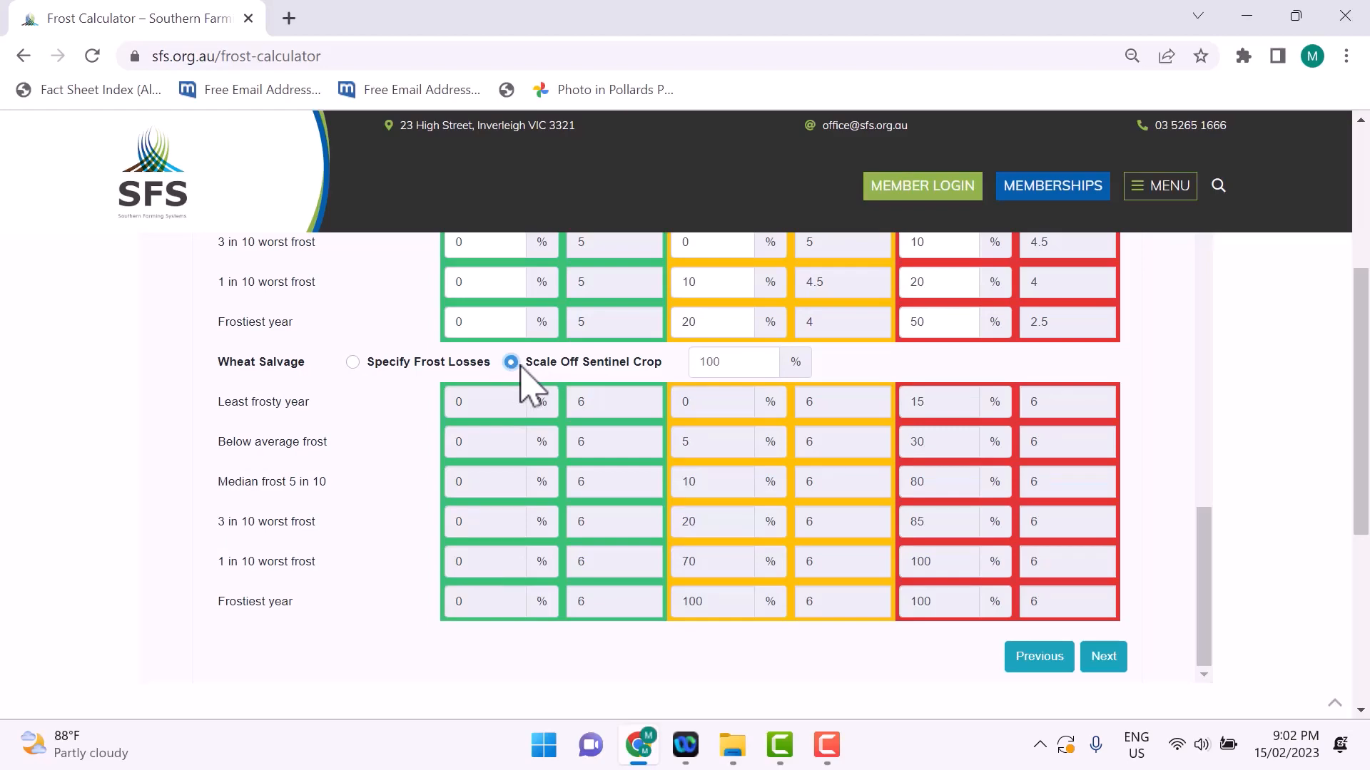
click(736, 367)
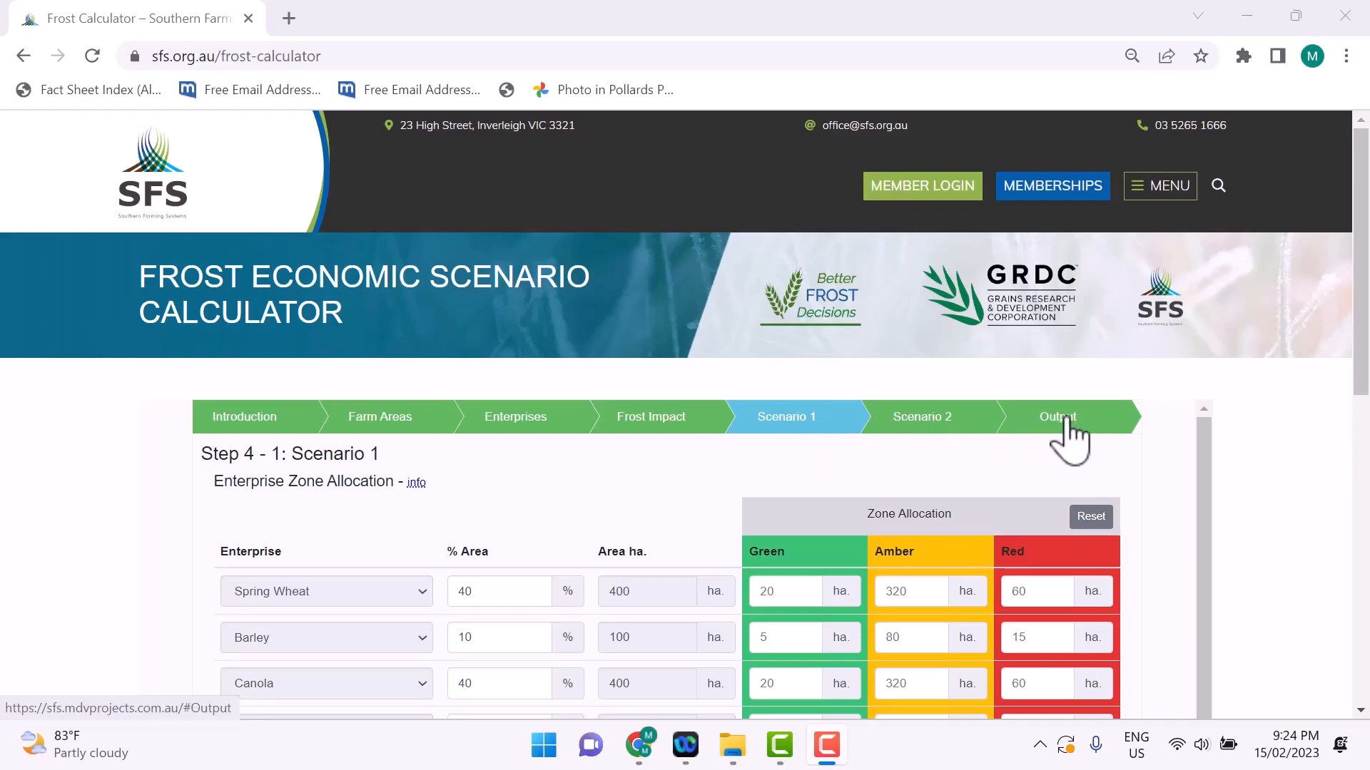
Step: Open Scenario 1 and review its enterprise area percentages and the green, amber and red zone allocation
click(807, 423)
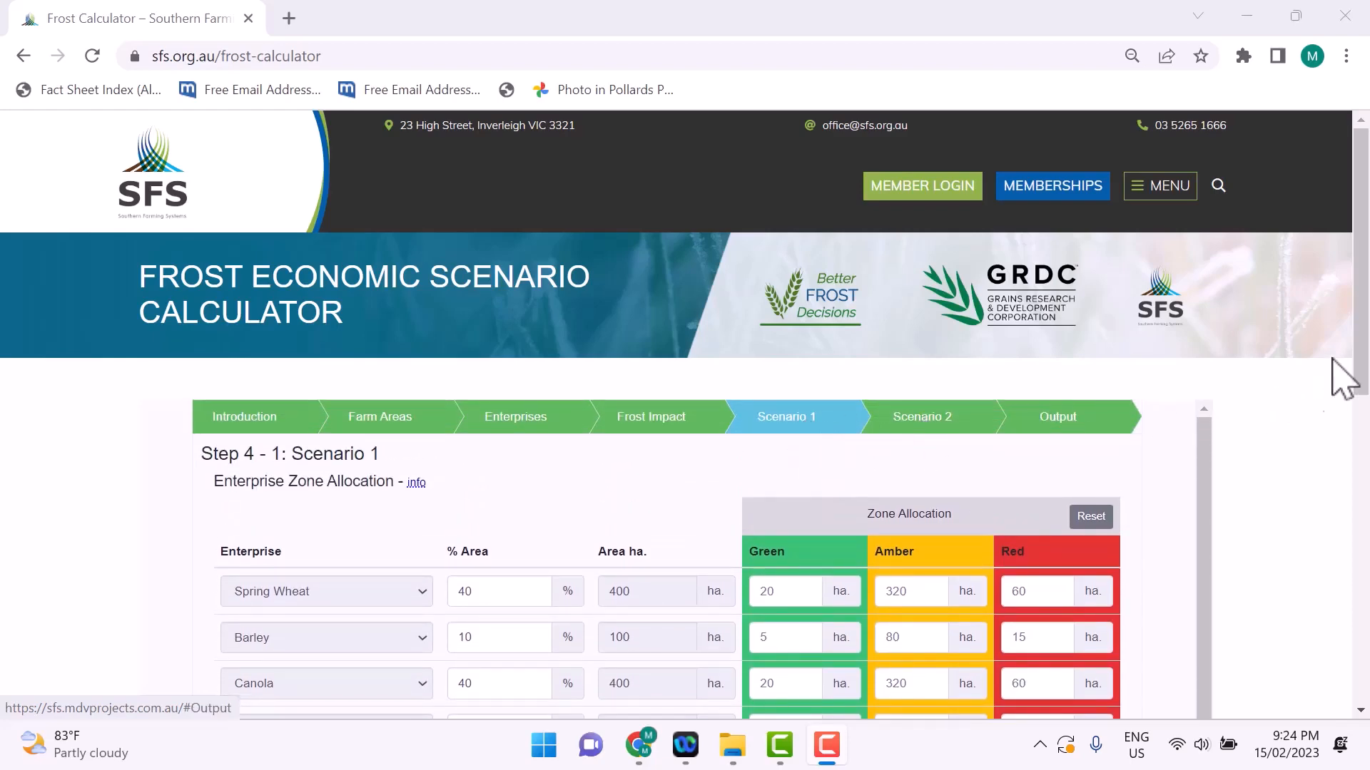
drag(1366, 367, 1365, 437)
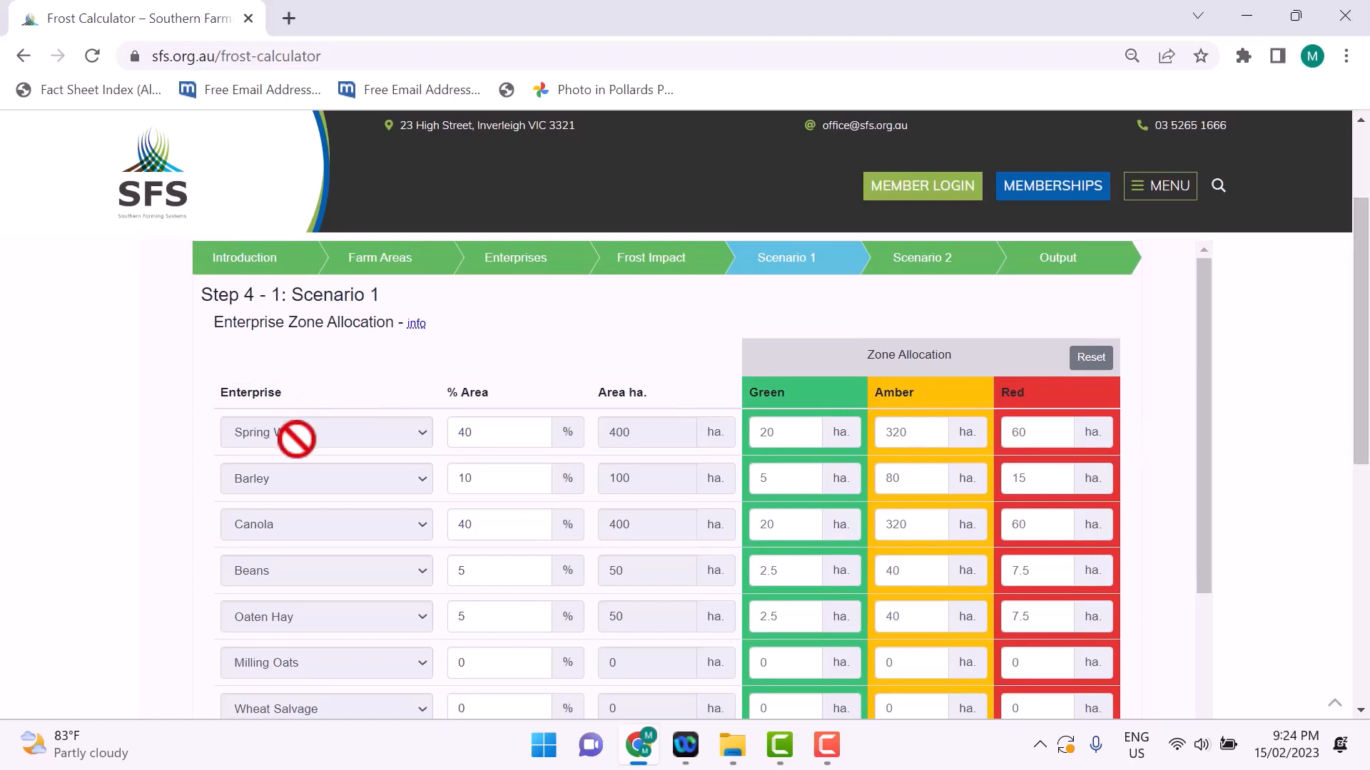
mouse_move(1203, 372)
mouse_down()
mouse_move(1203, 405)
mouse_move(1196, 392)
mouse_up()
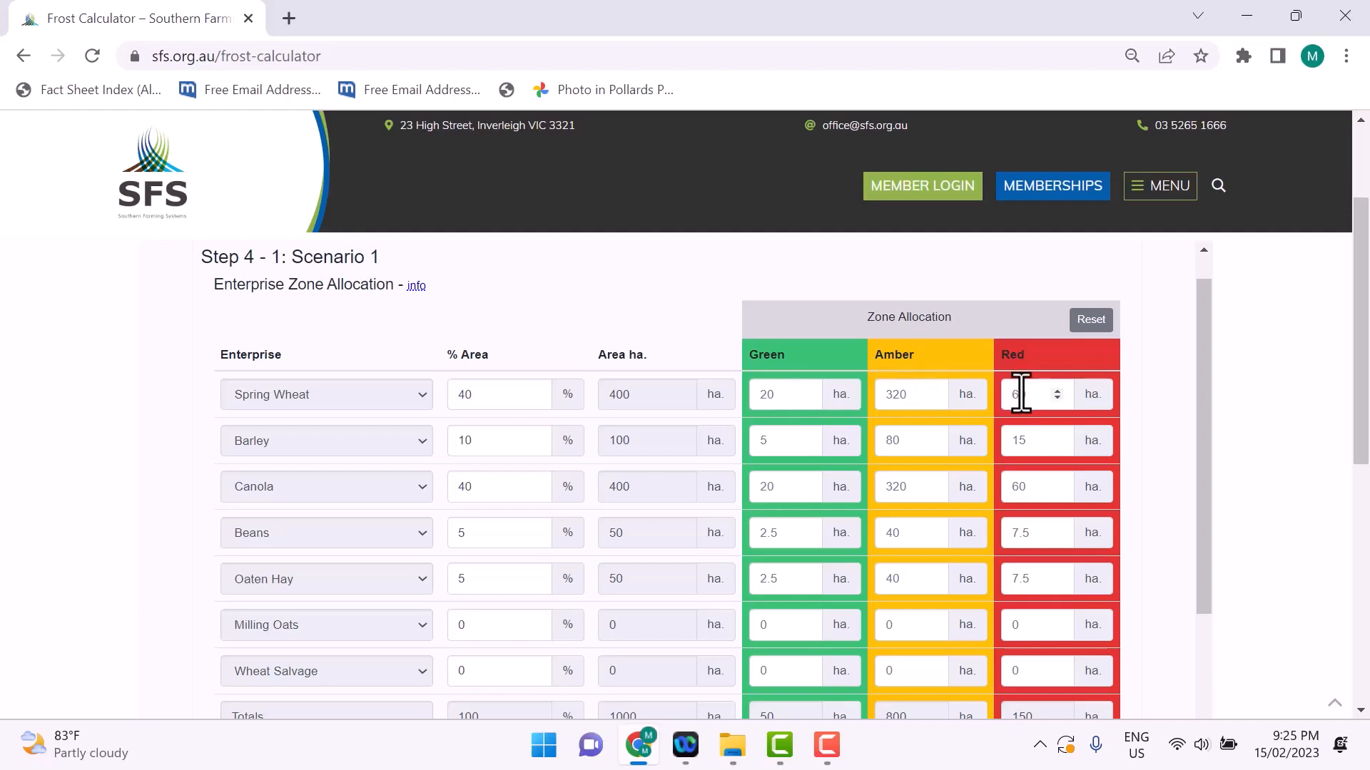
scroll(1213, 400, down, 1)
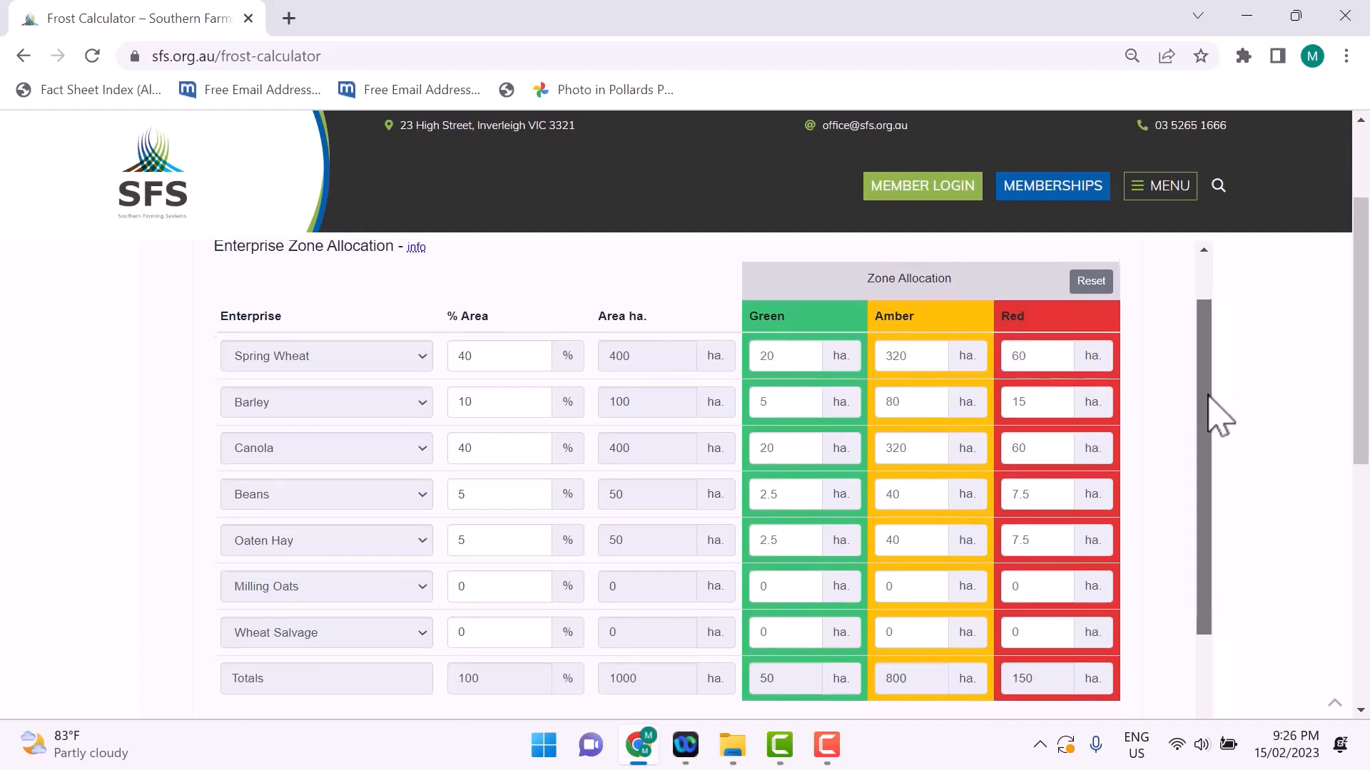
scroll(1210, 378, up, 2)
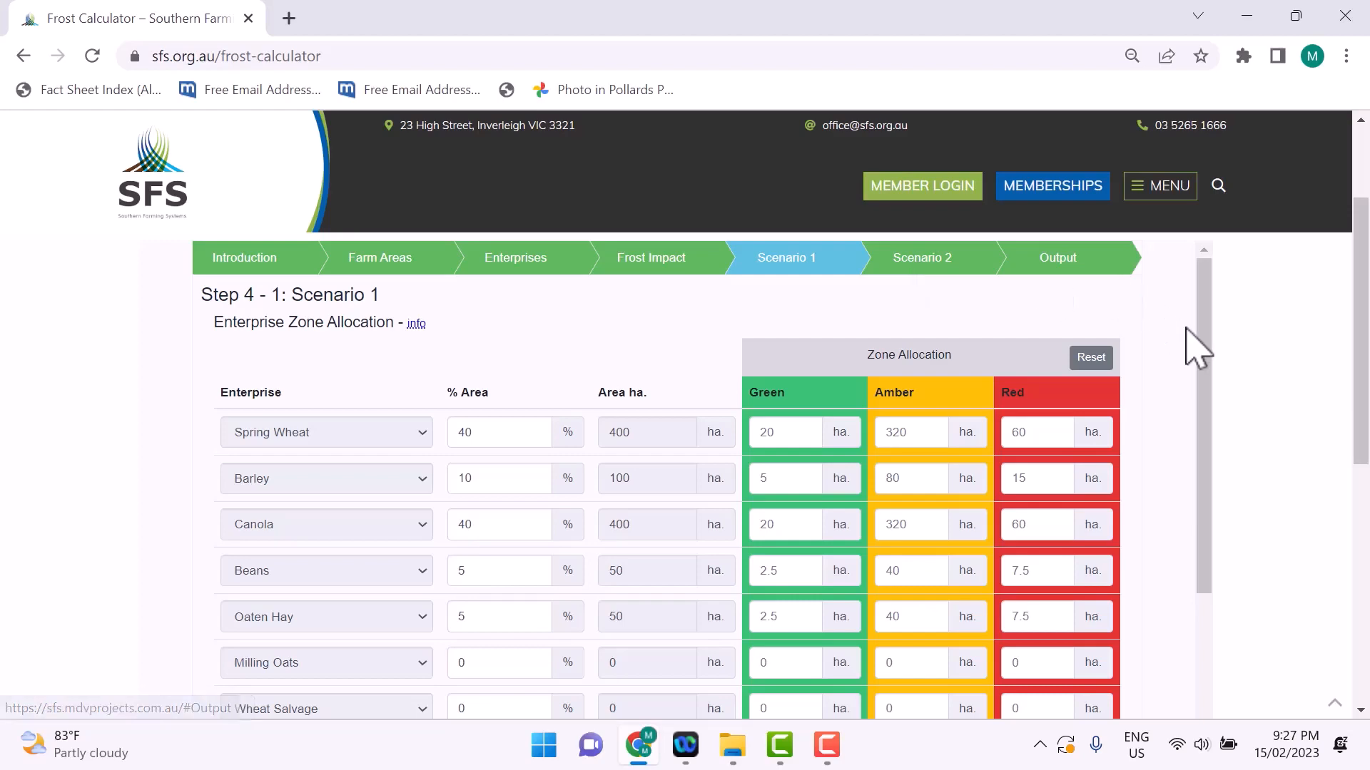
Step: In Scenario 2, set the Spring Wheat area to 0%
click(951, 264)
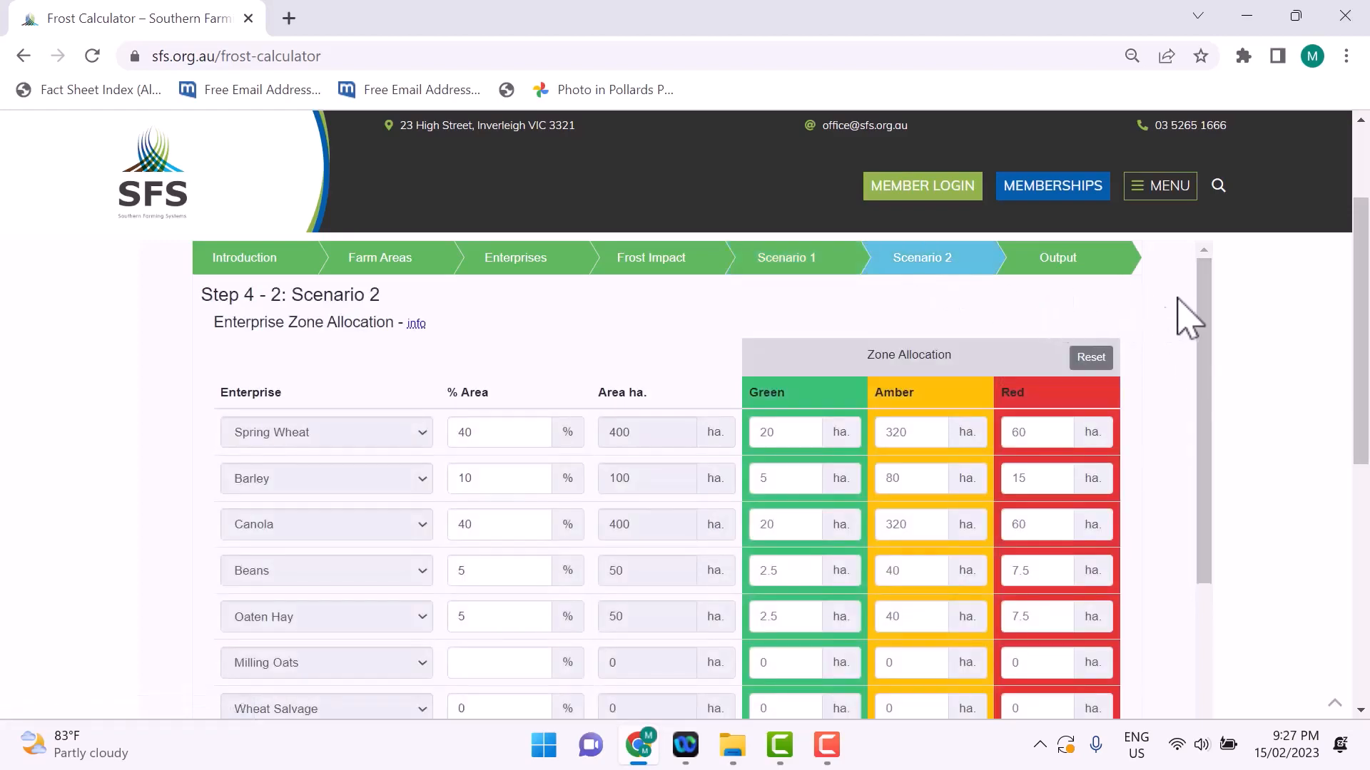
mouse_move(1208, 310)
mouse_down()
mouse_move(1217, 532)
mouse_move(1199, 306)
mouse_up()
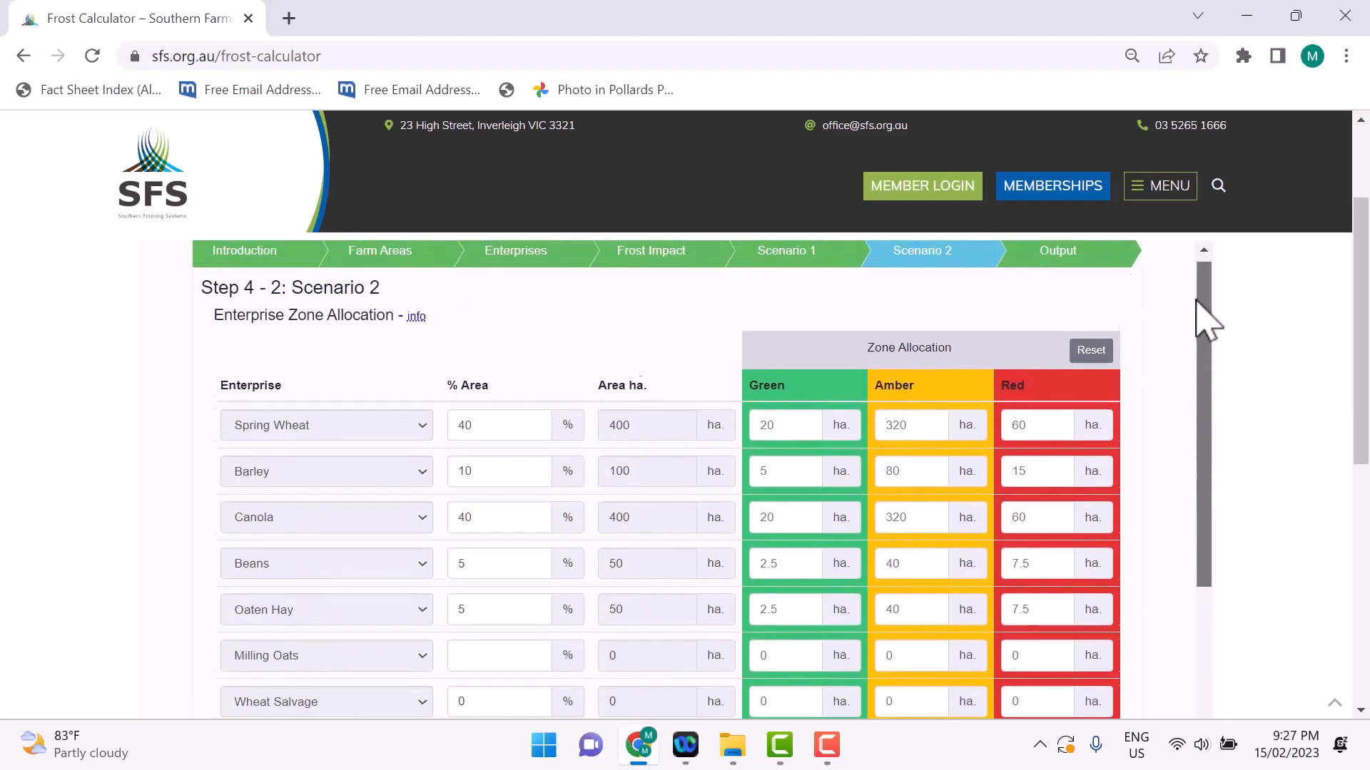
scroll(513, 442, down, 1)
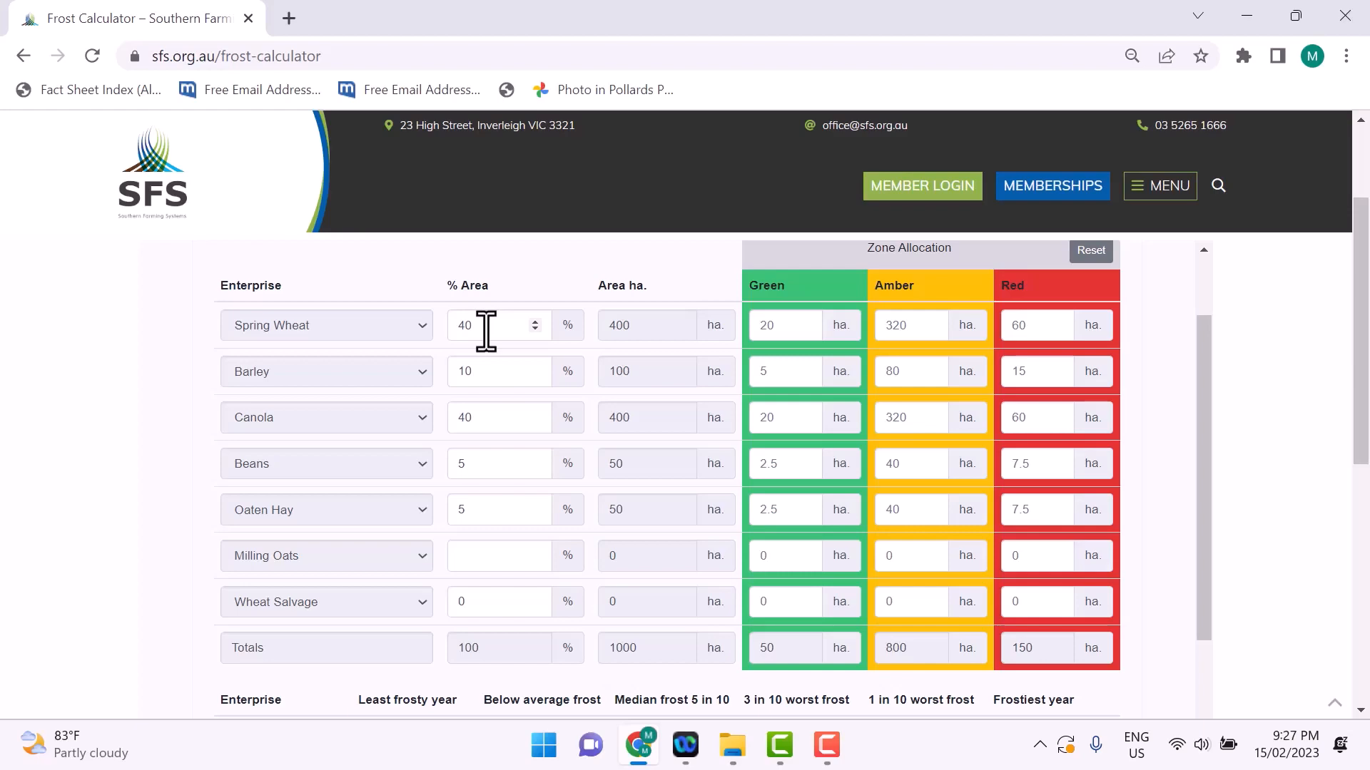
drag(486, 331, 449, 331)
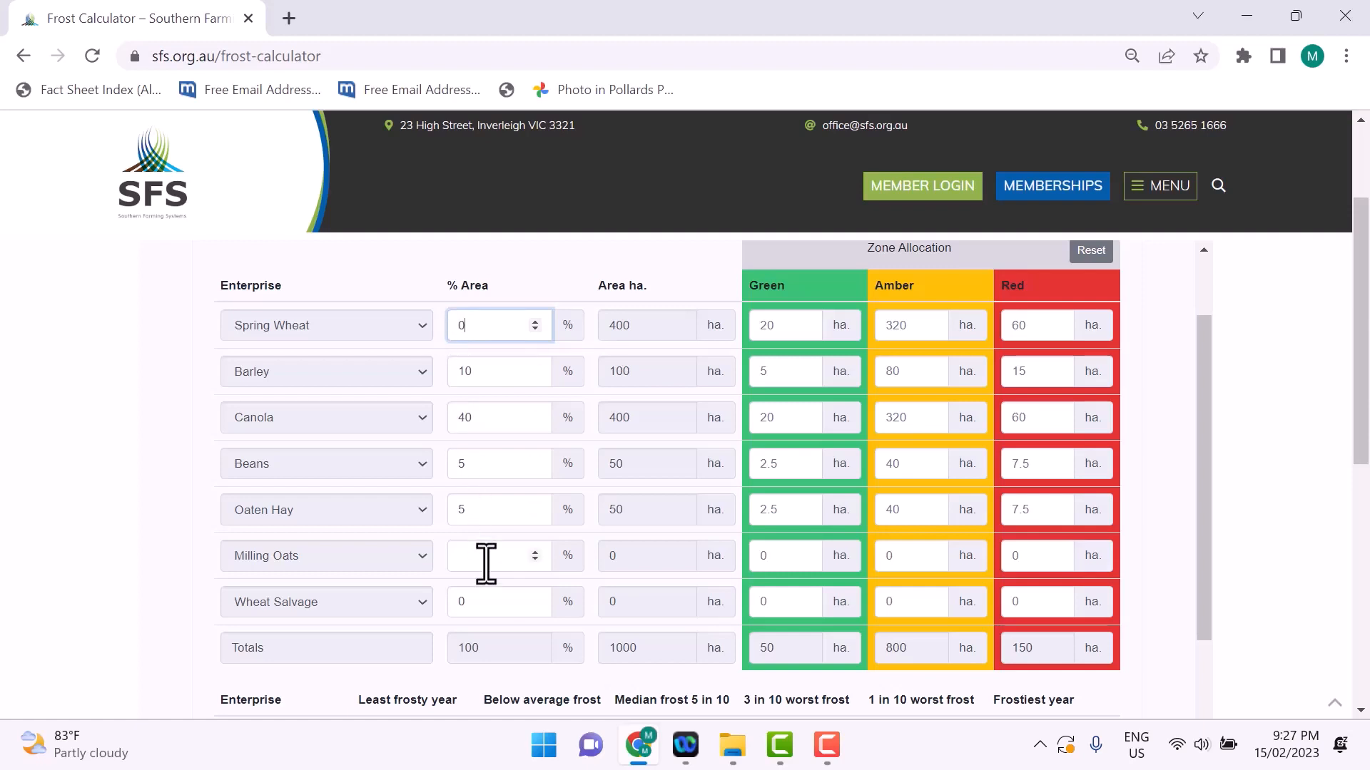
Step: Set the Wheat Salvage area in Scenario 2 to 40% and check the resulting zone allocation
scroll(482, 550, down, 1)
drag(482, 501, 448, 503)
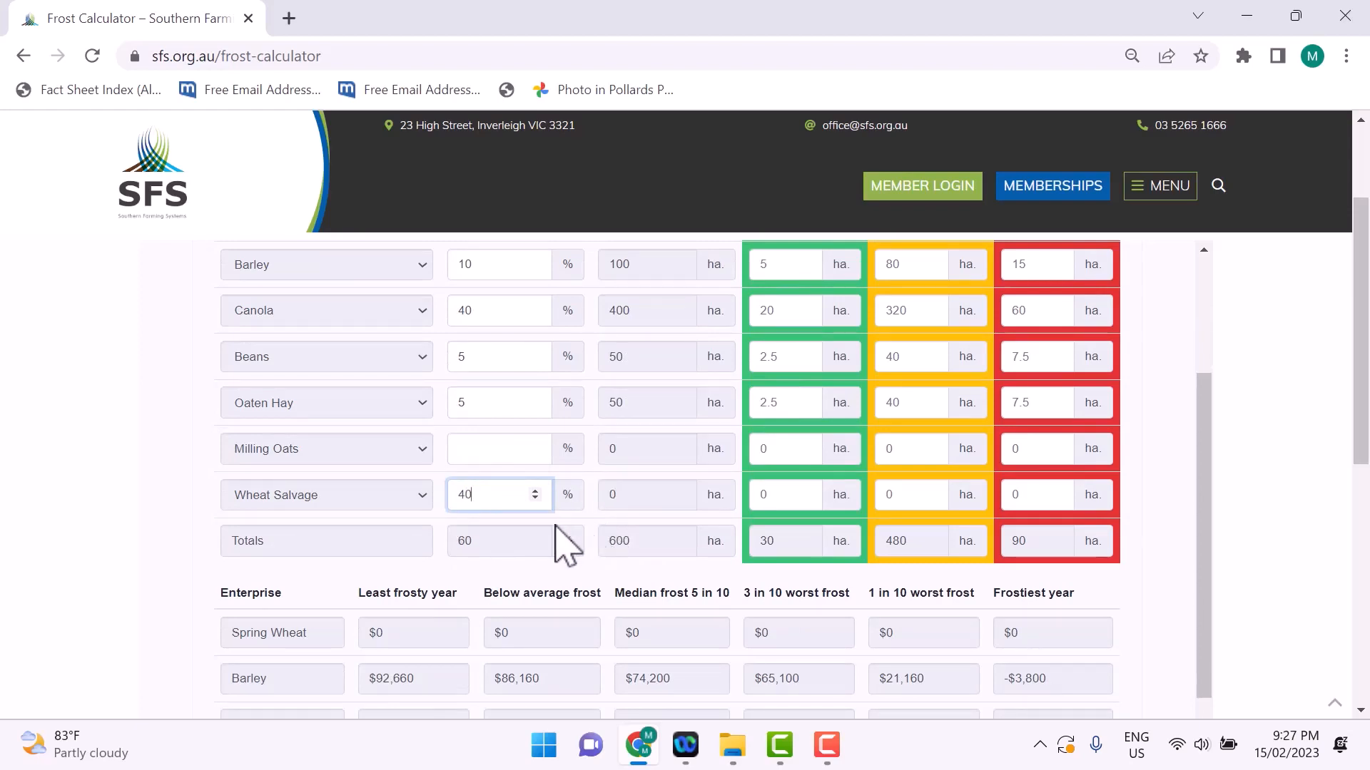
click(634, 503)
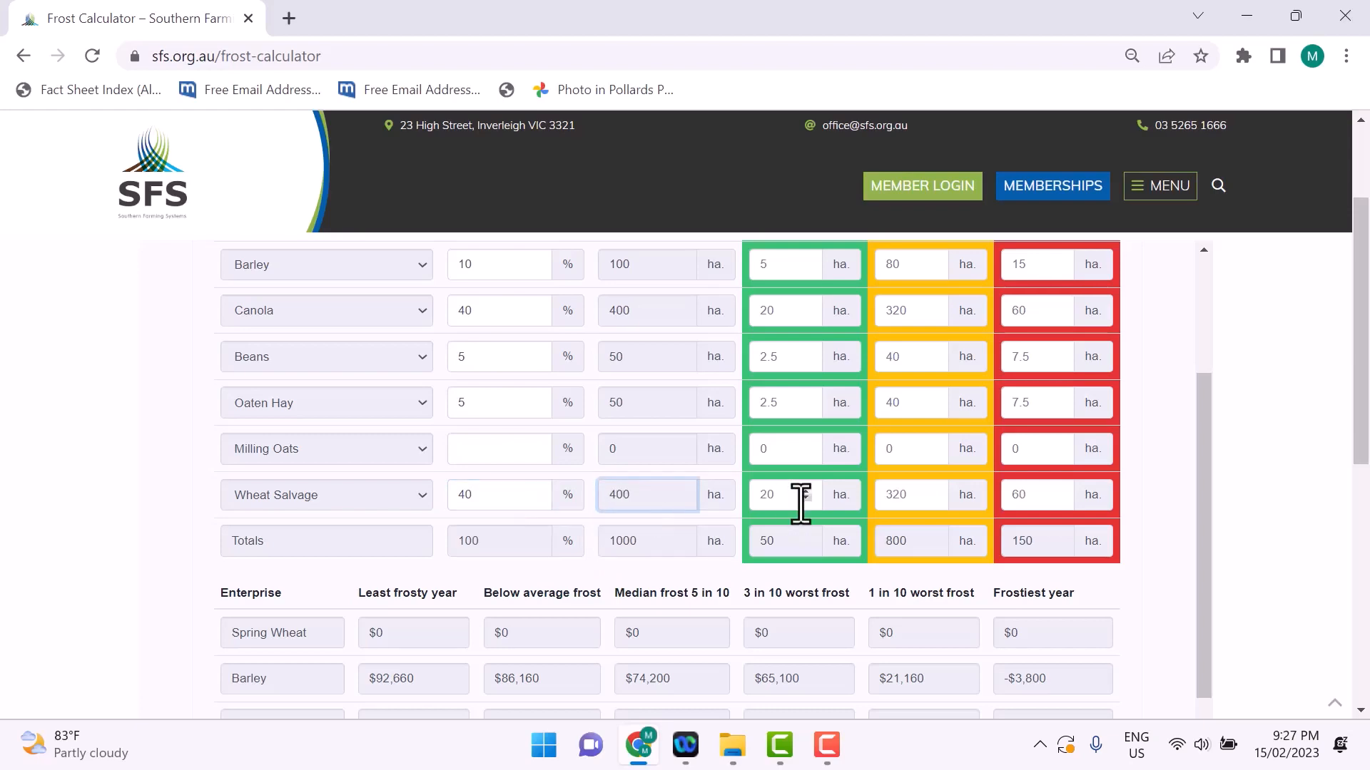
scroll(984, 526, up, 1)
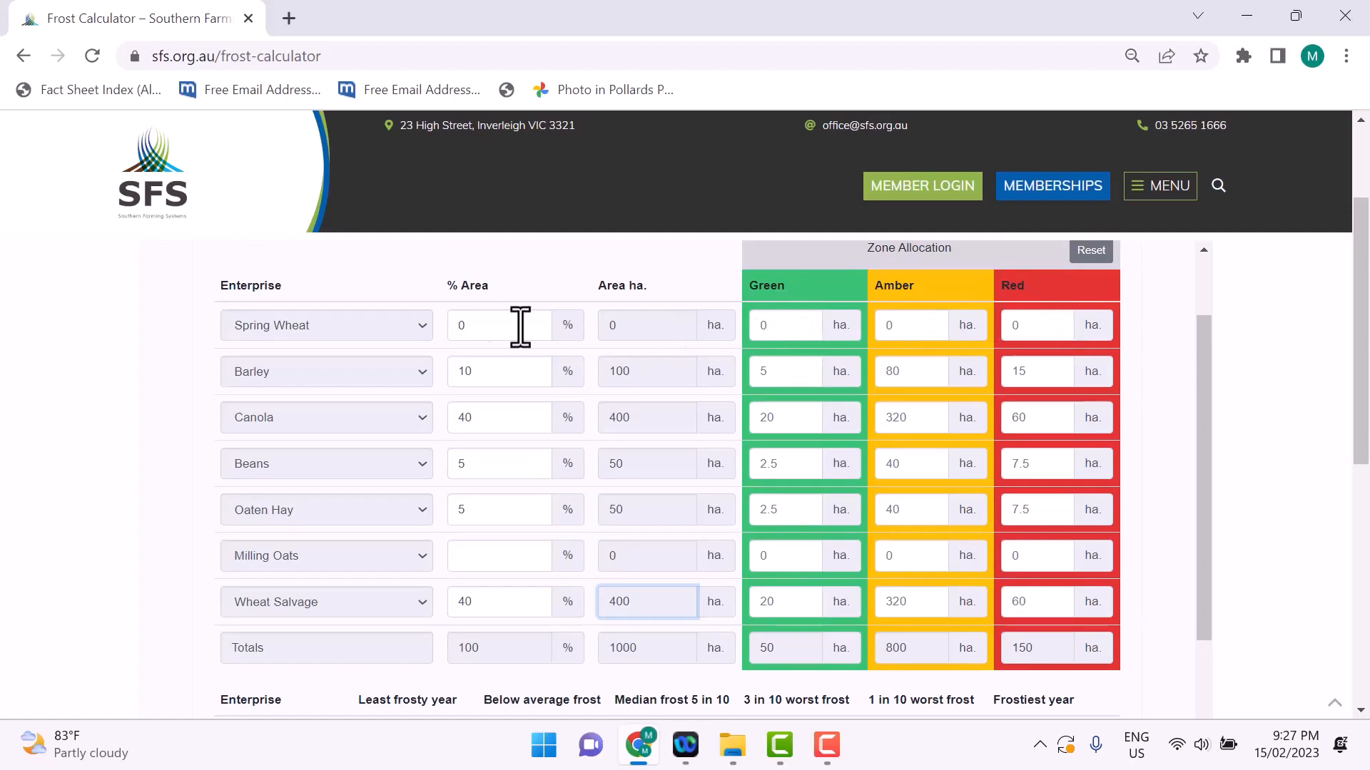
scroll(984, 352, down, 1)
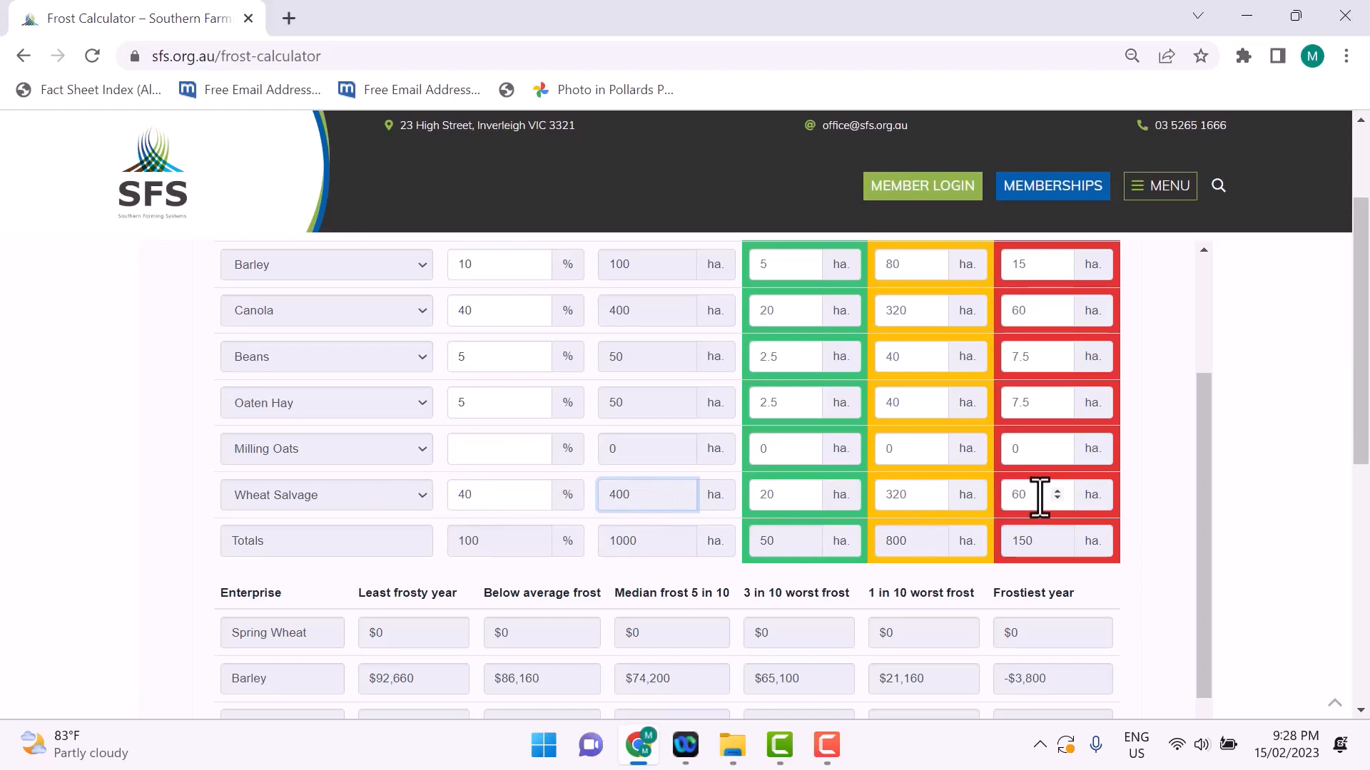
Step: Open the Output results and examine the scenario comparison table and the gross margin and difference charts
scroll(863, 526, up, 3)
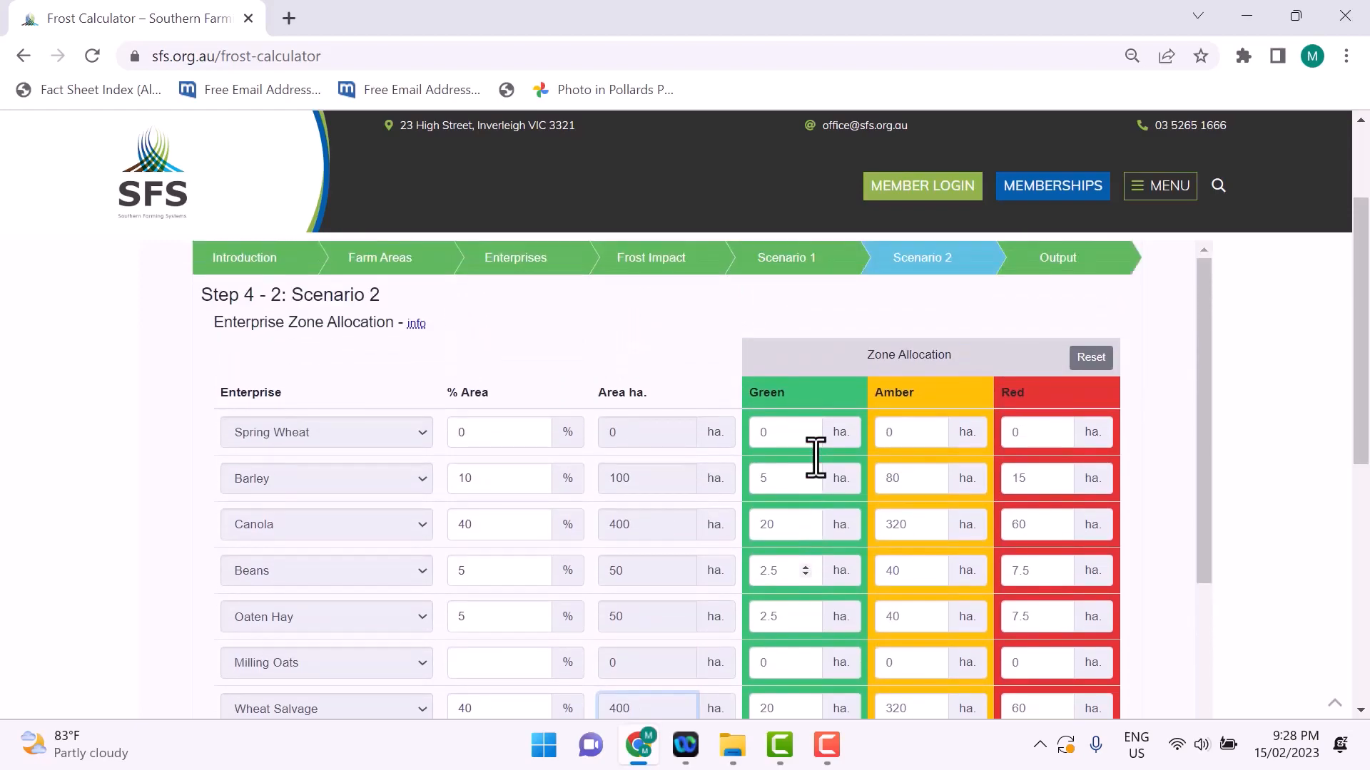
click(1036, 270)
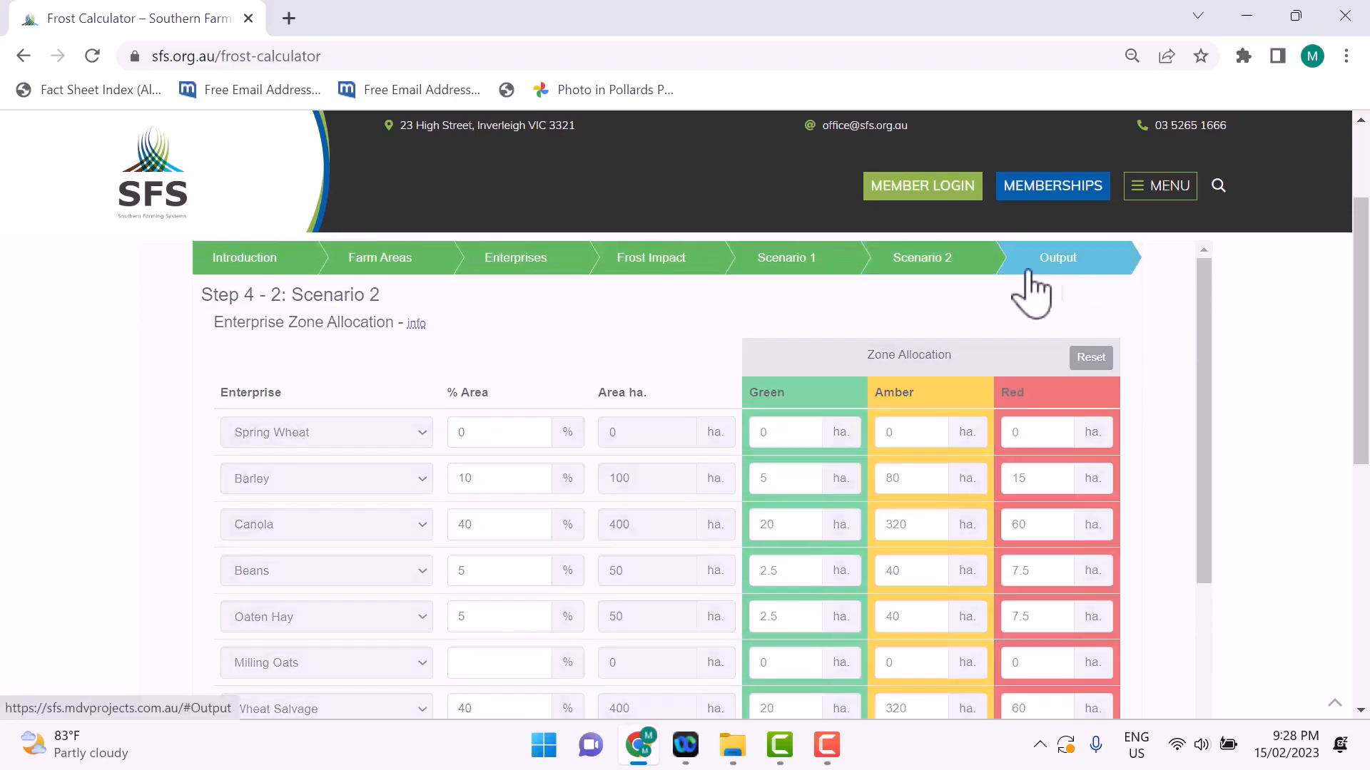
drag(1201, 312, 1201, 346)
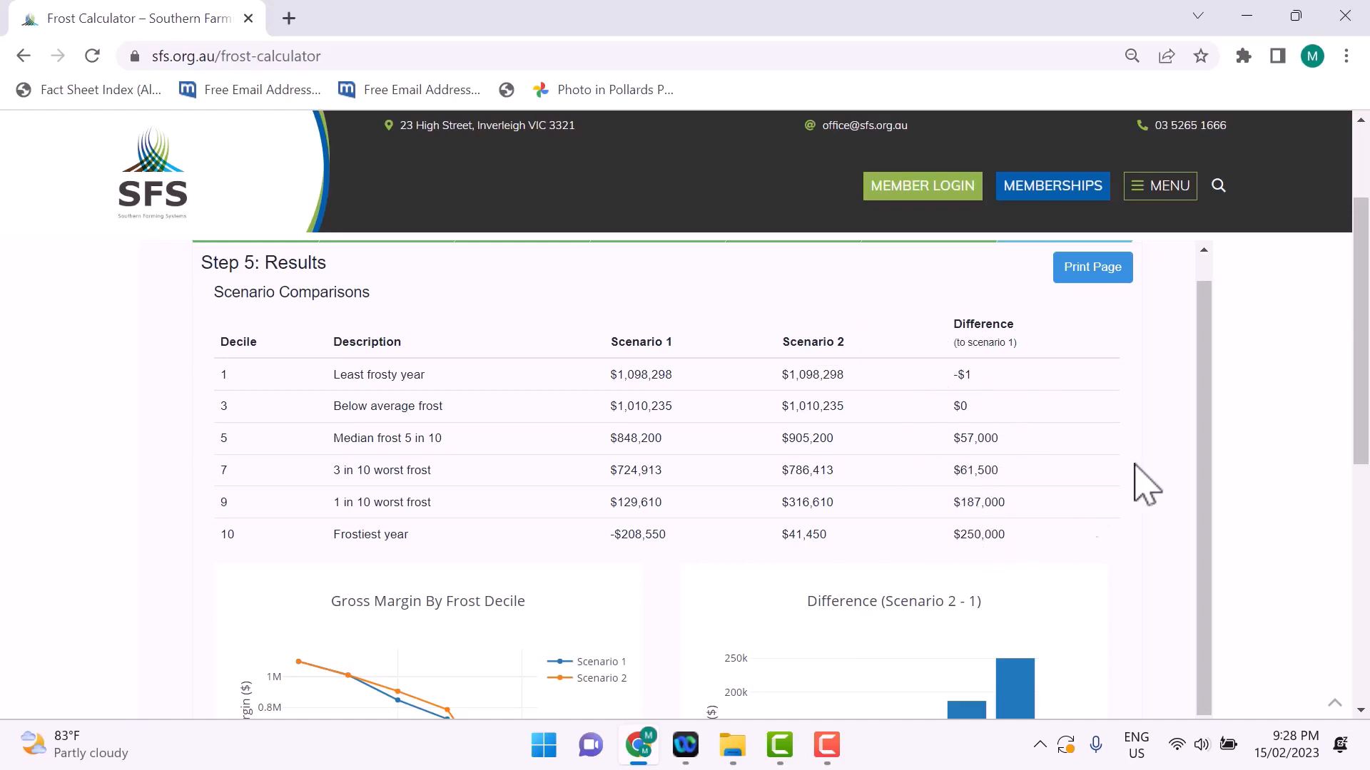
drag(1206, 371, 1227, 550)
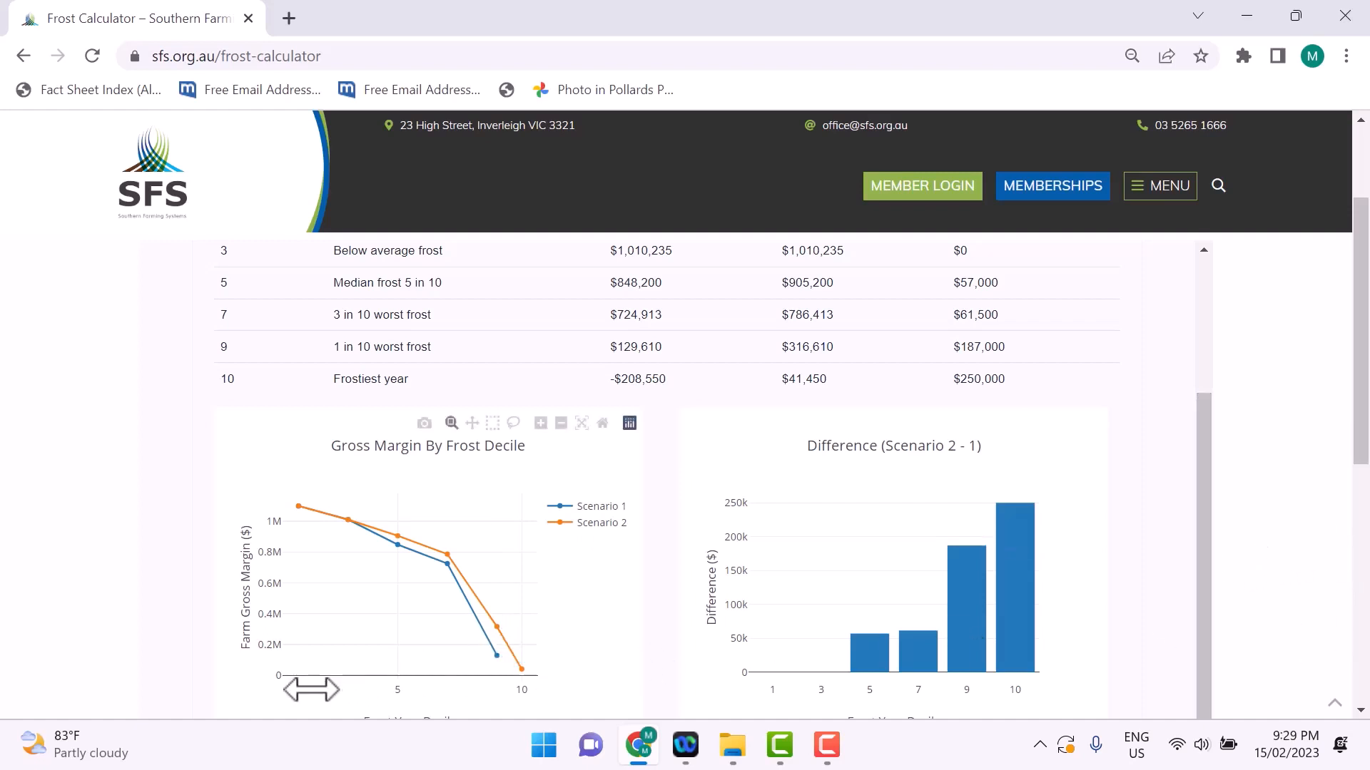
Step: Compare both scenarios' gross margin curves and the Scenario 2 minus 1 difference bars across the frost deciles, especially decile 9
scroll(310, 689, down, 1)
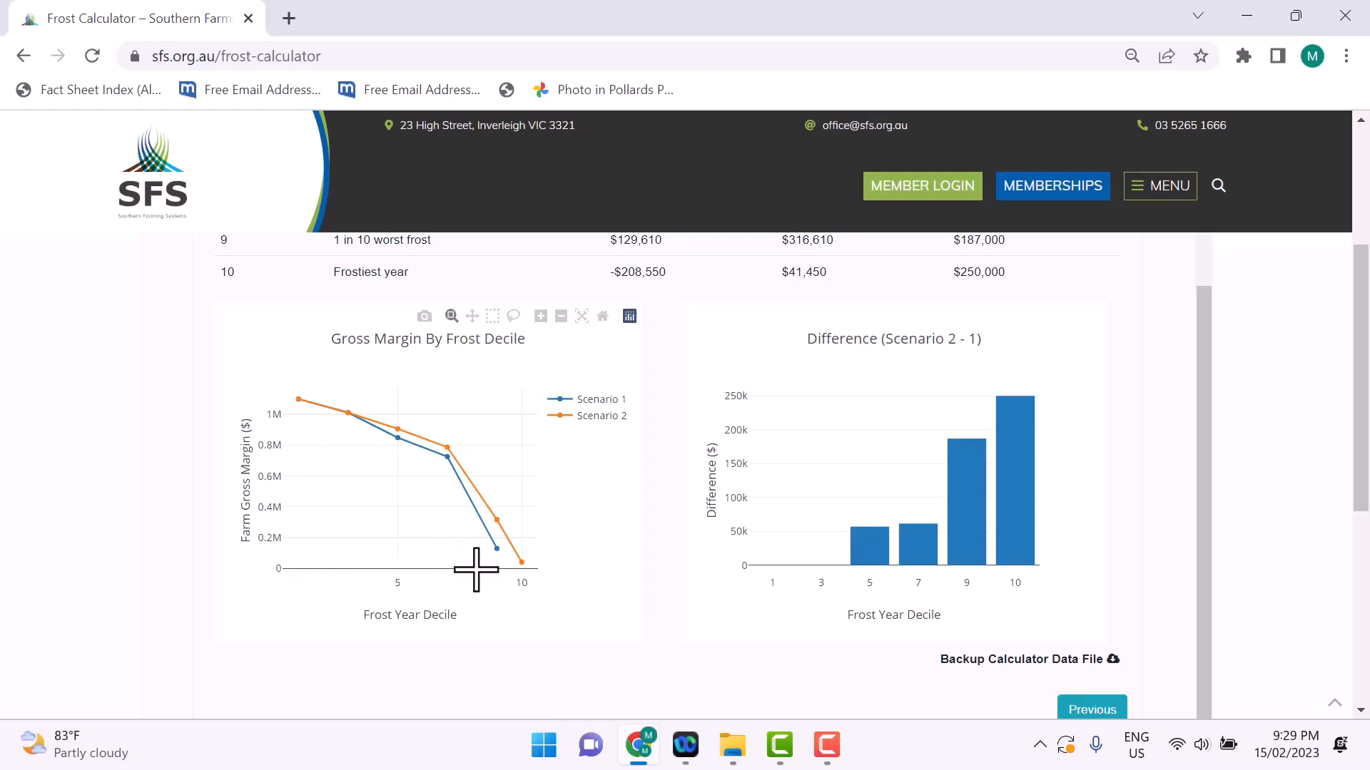
mouse_move(519, 571)
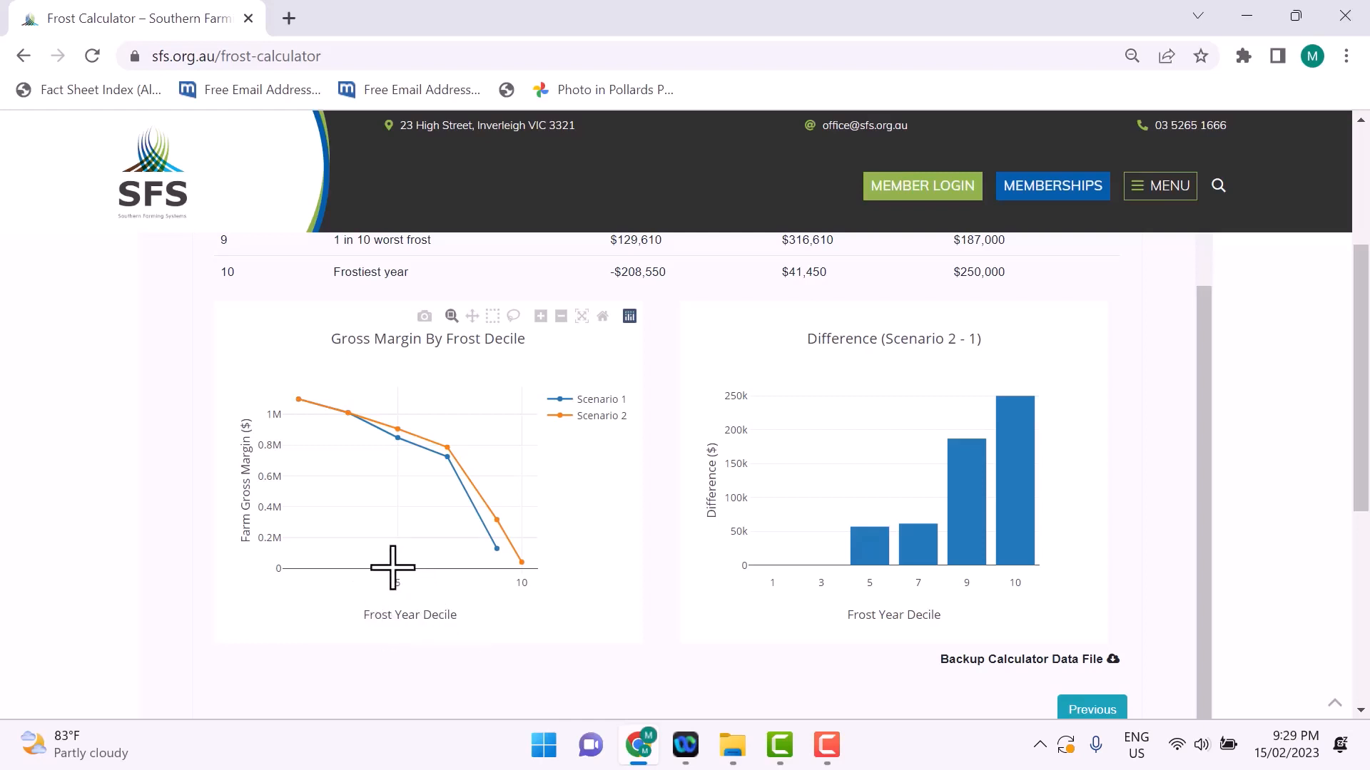
mouse_move(489, 548)
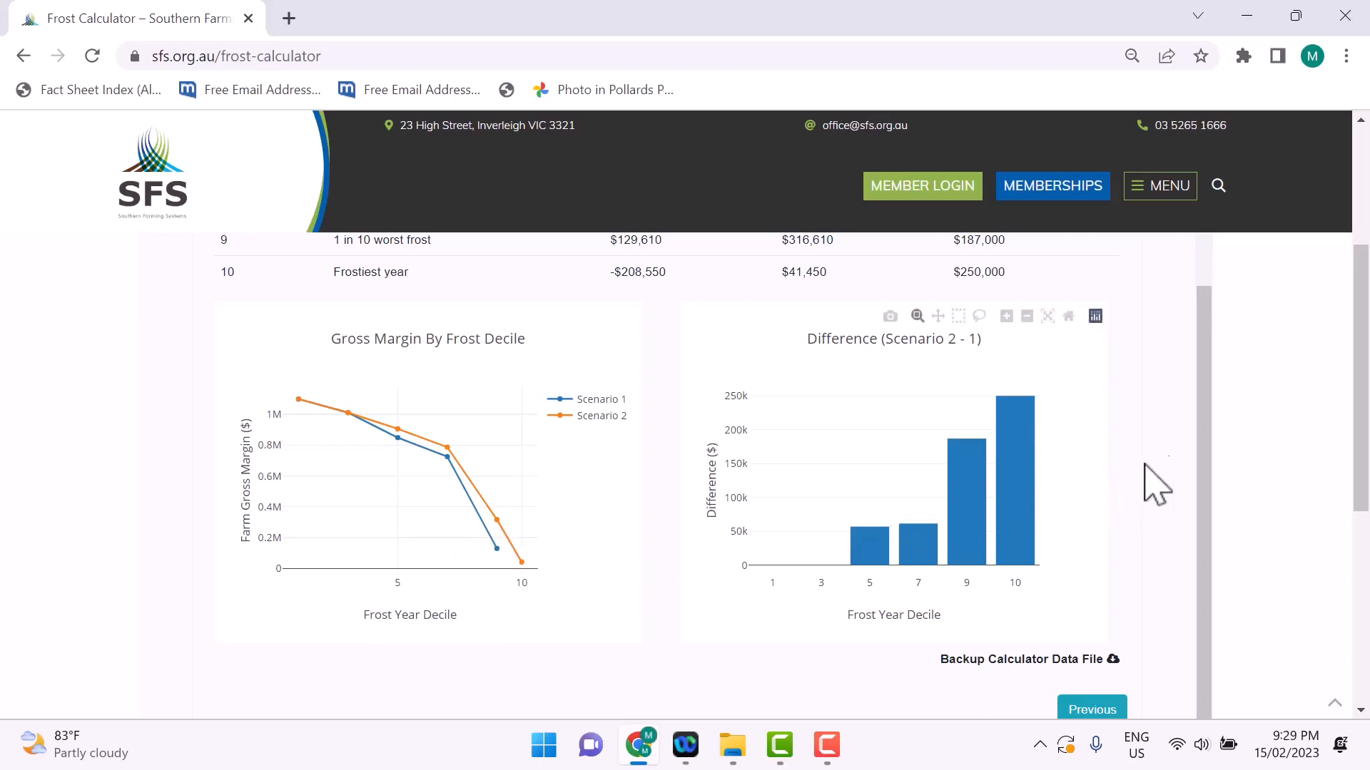
drag(1205, 475, 1211, 437)
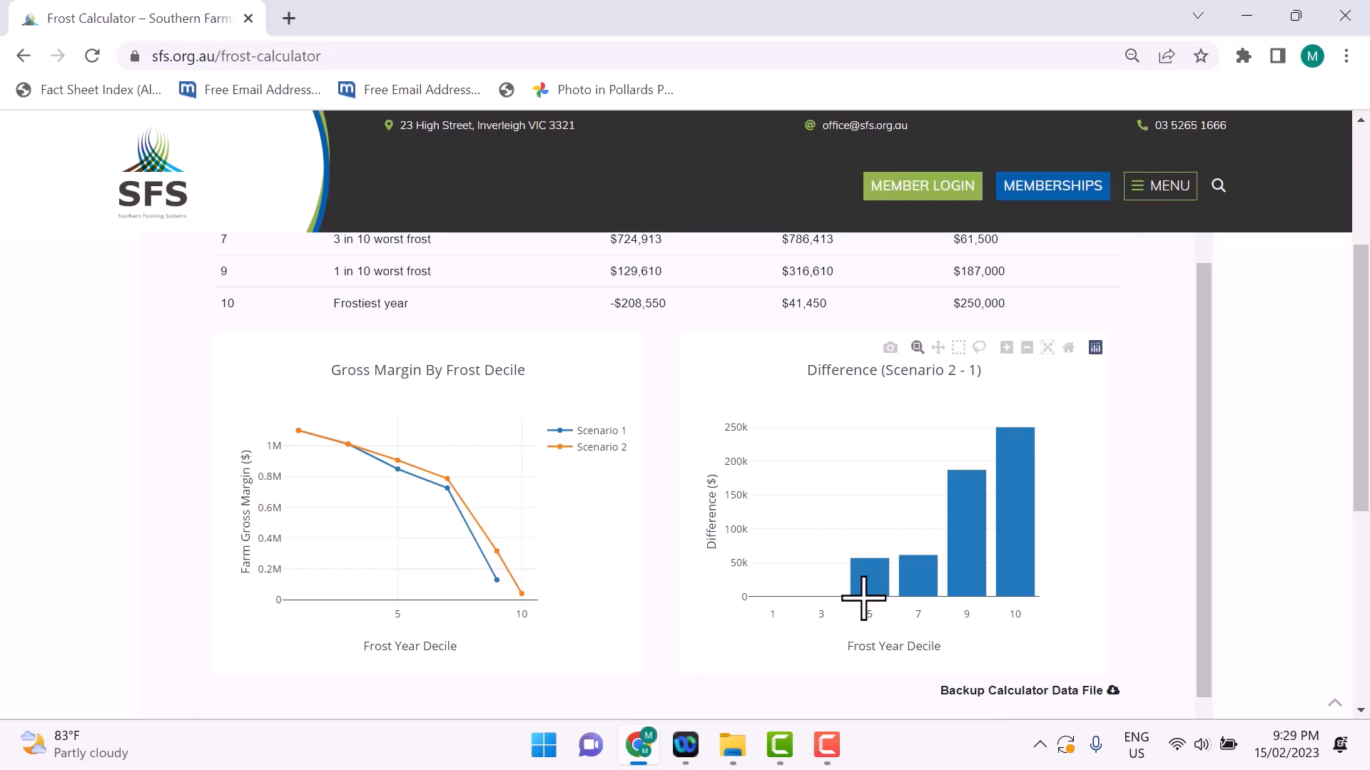
mouse_move(873, 575)
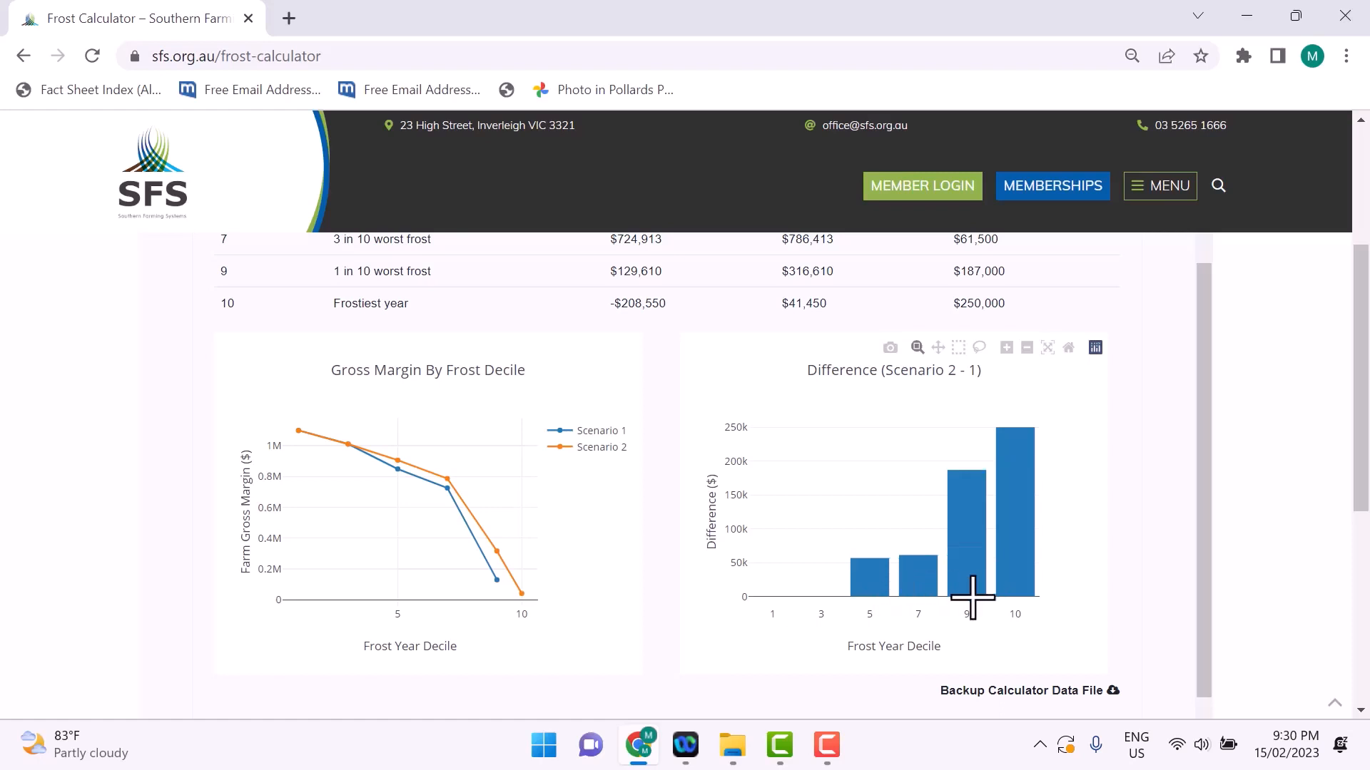
scroll(972, 597, down, 1)
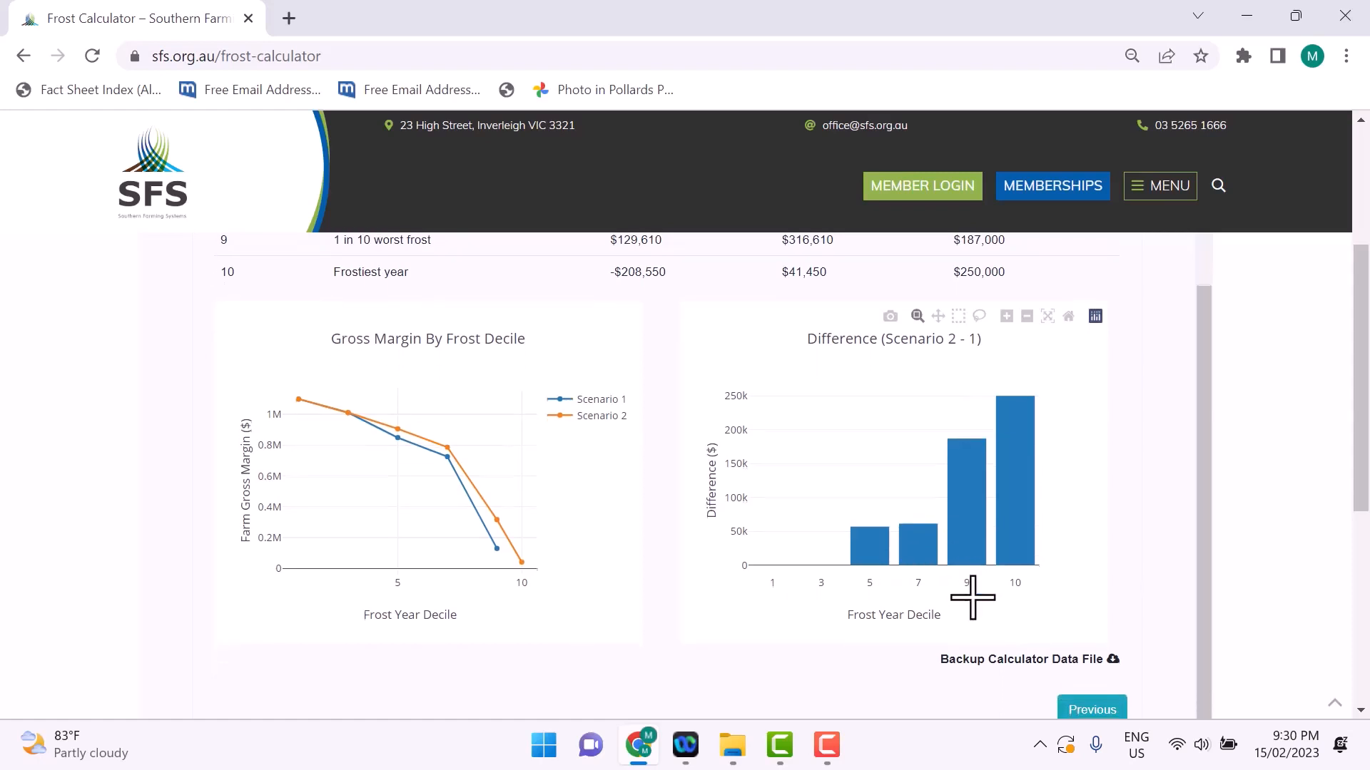
scroll(972, 598, up, 2)
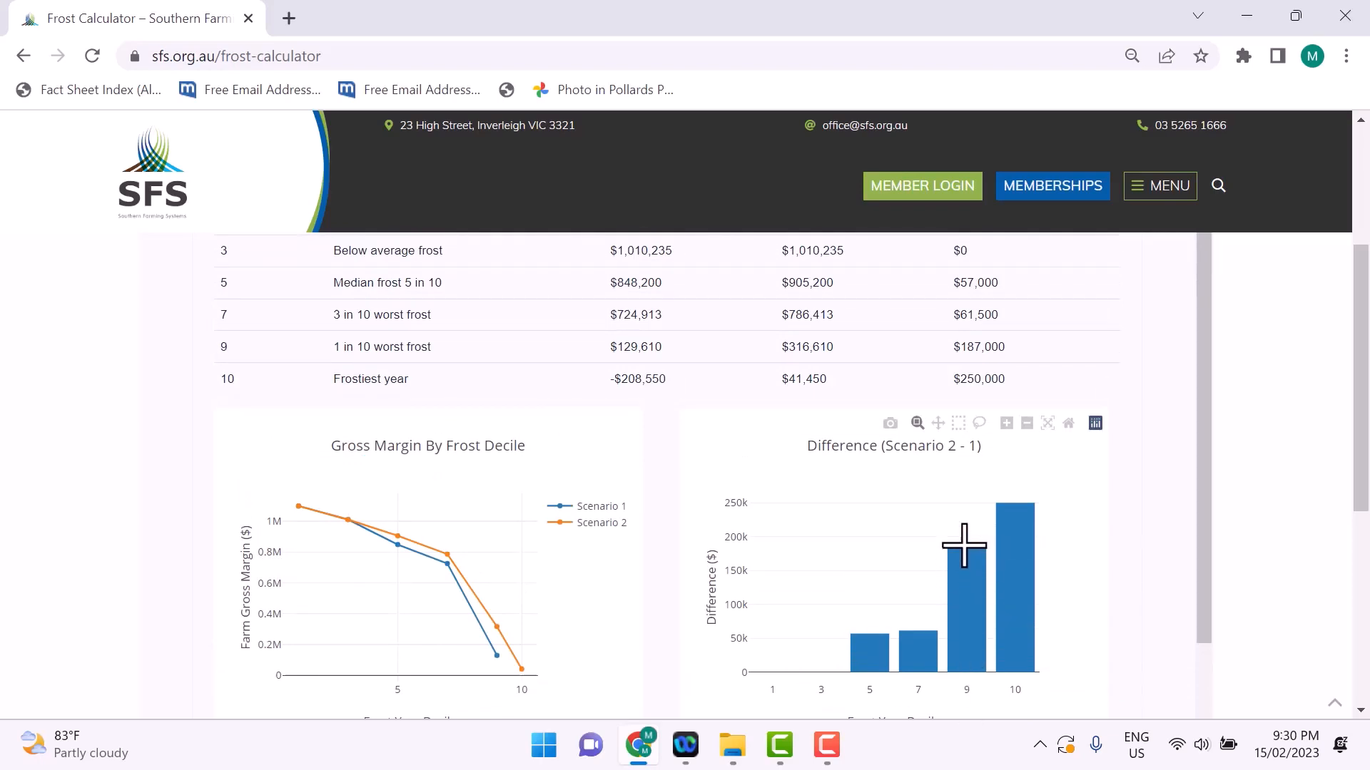
mouse_move(965, 549)
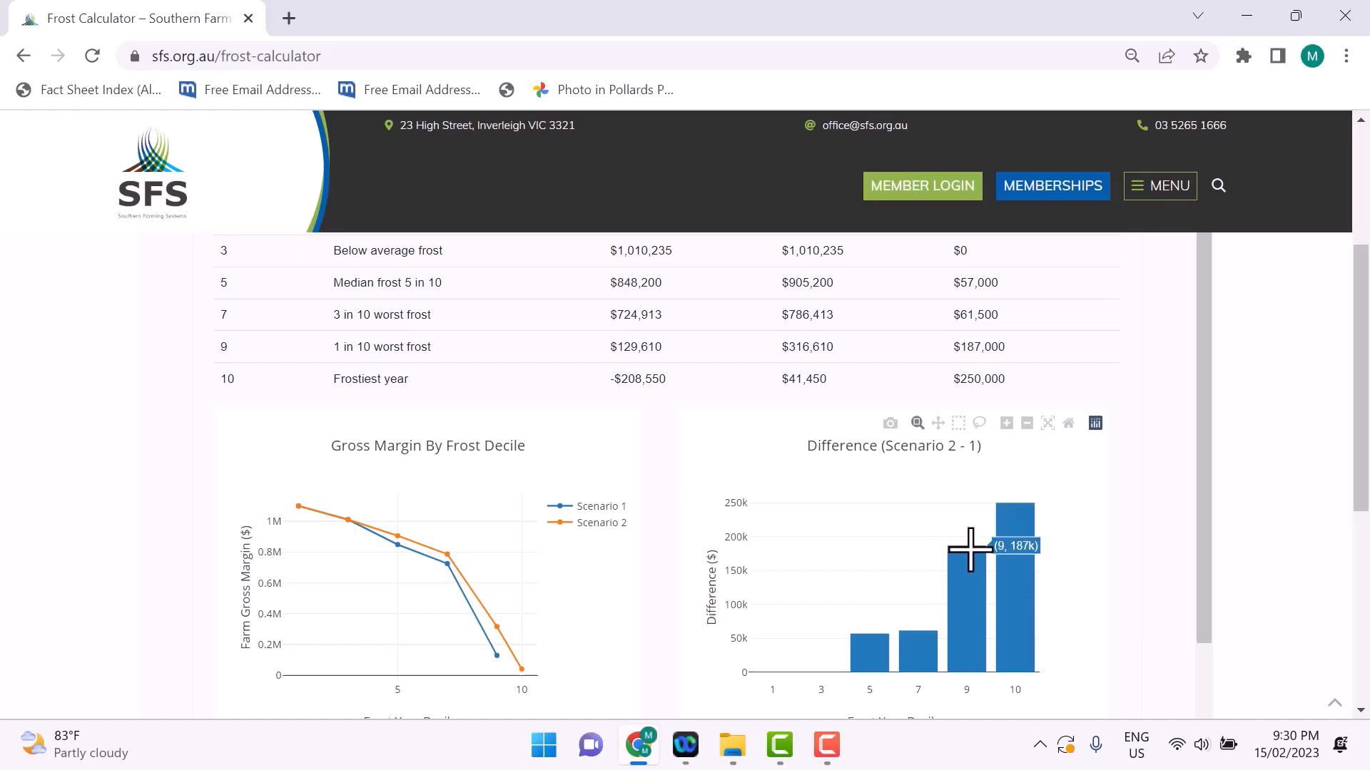
mouse_move(1001, 518)
scroll(1198, 483, up, 5)
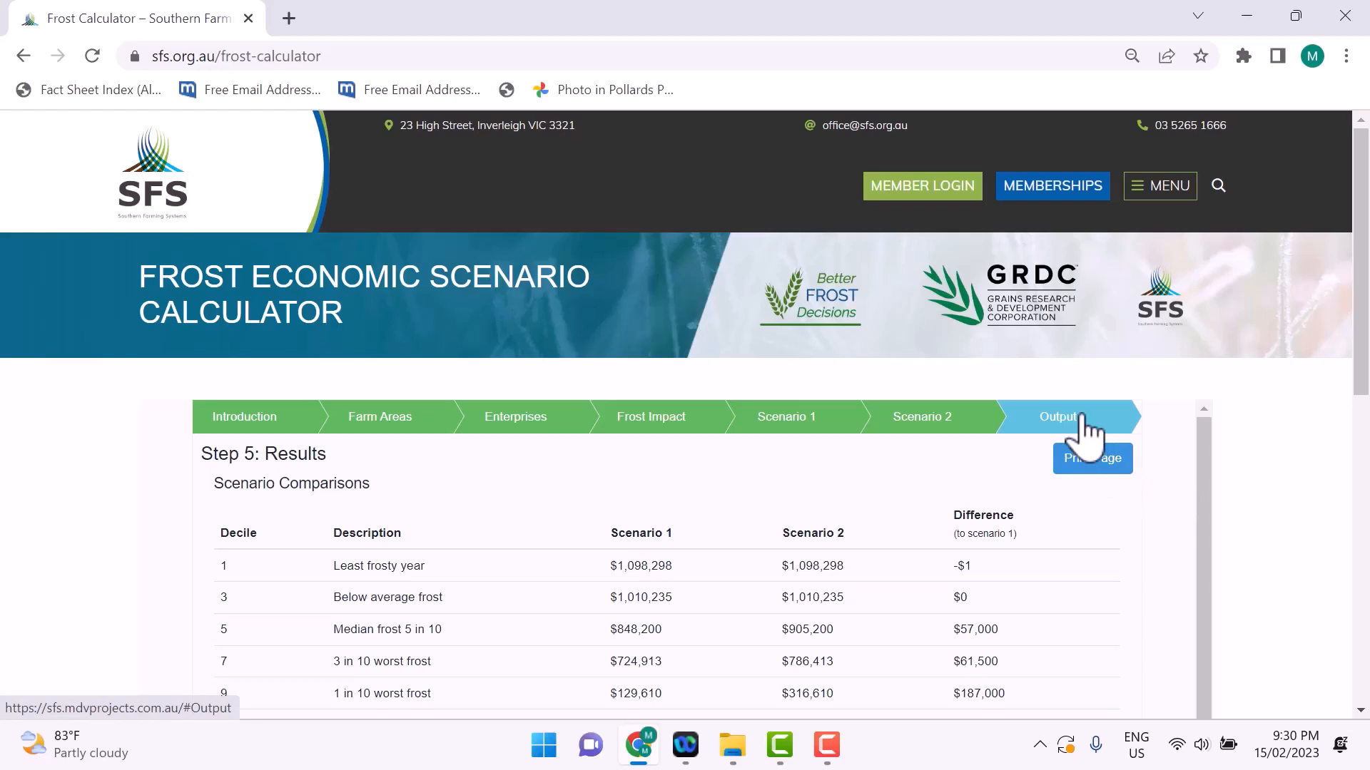
Step: Go back to Scenario 2 and add a third scenario from it
click(974, 428)
drag(1199, 445, 1198, 767)
scroll(1192, 664, down, 3)
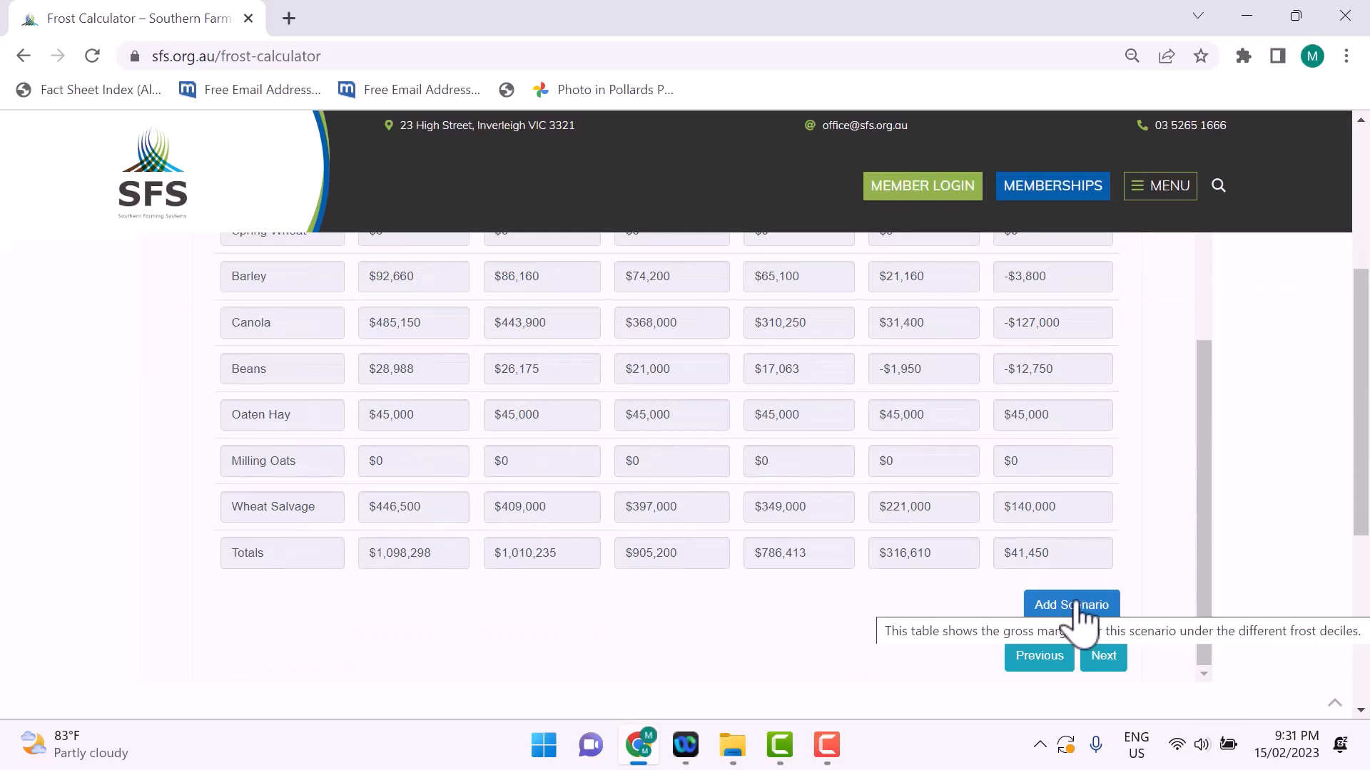
click(1078, 606)
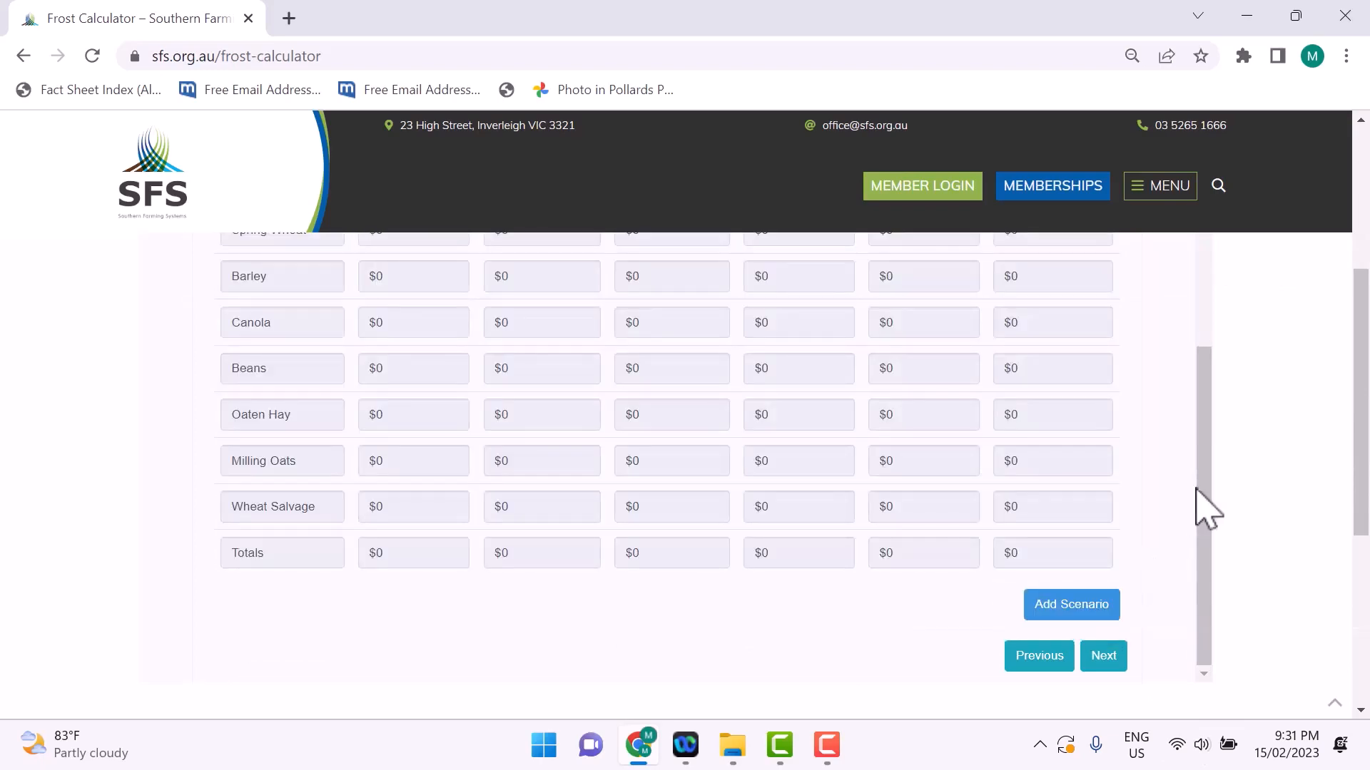
drag(1204, 476, 1198, 147)
scroll(1211, 351, up, 5)
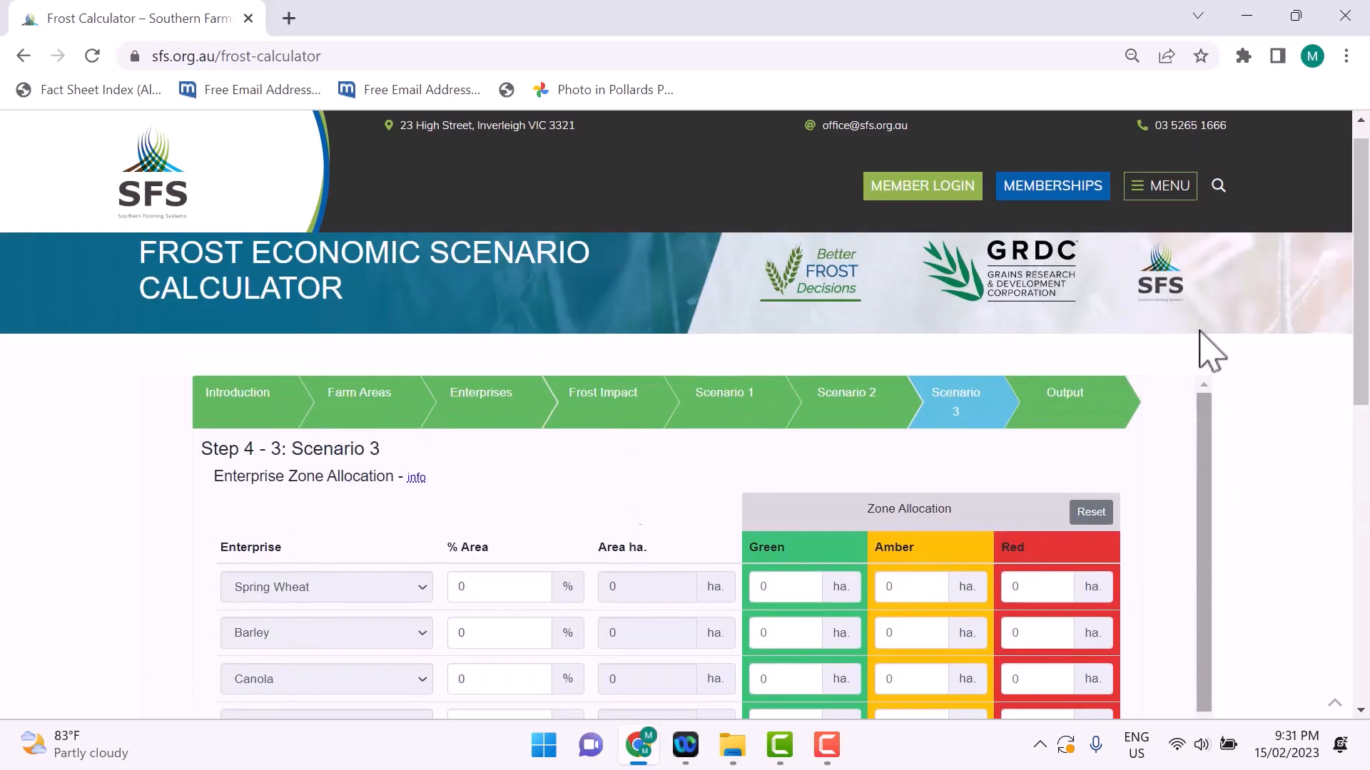
Step: In Scenario 3, set the Spring Wheat area to 40% and the Barley area to 10%
scroll(983, 473, down, 1)
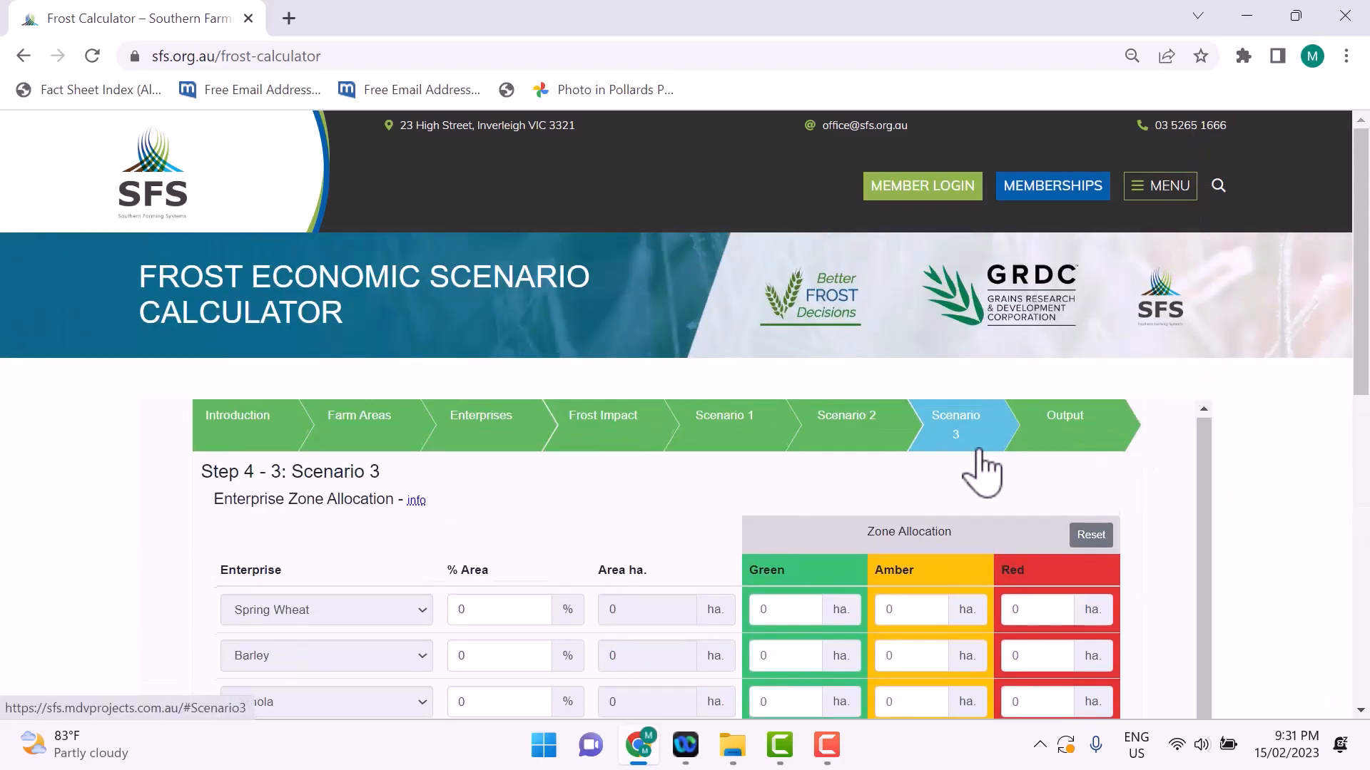
scroll(795, 550, down, 1)
scroll(792, 553, up, 1)
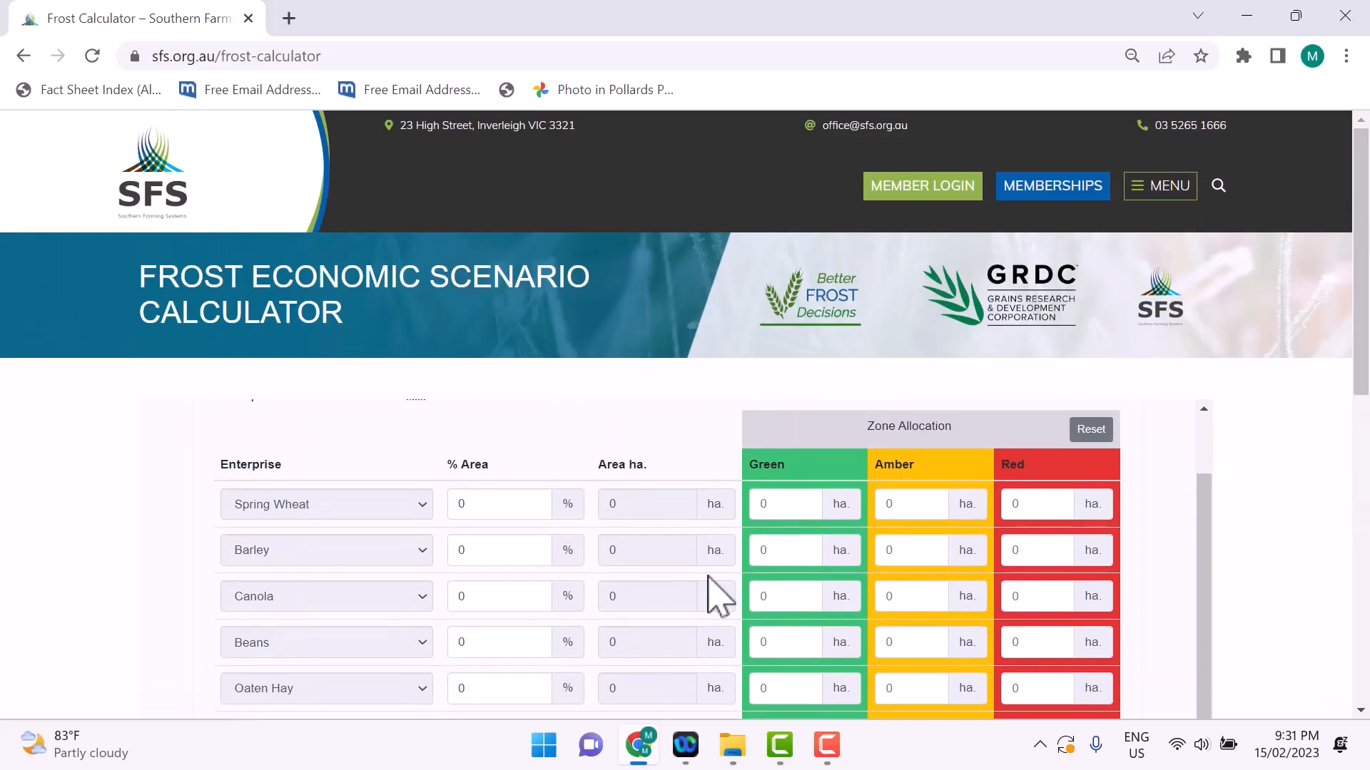
click(484, 511)
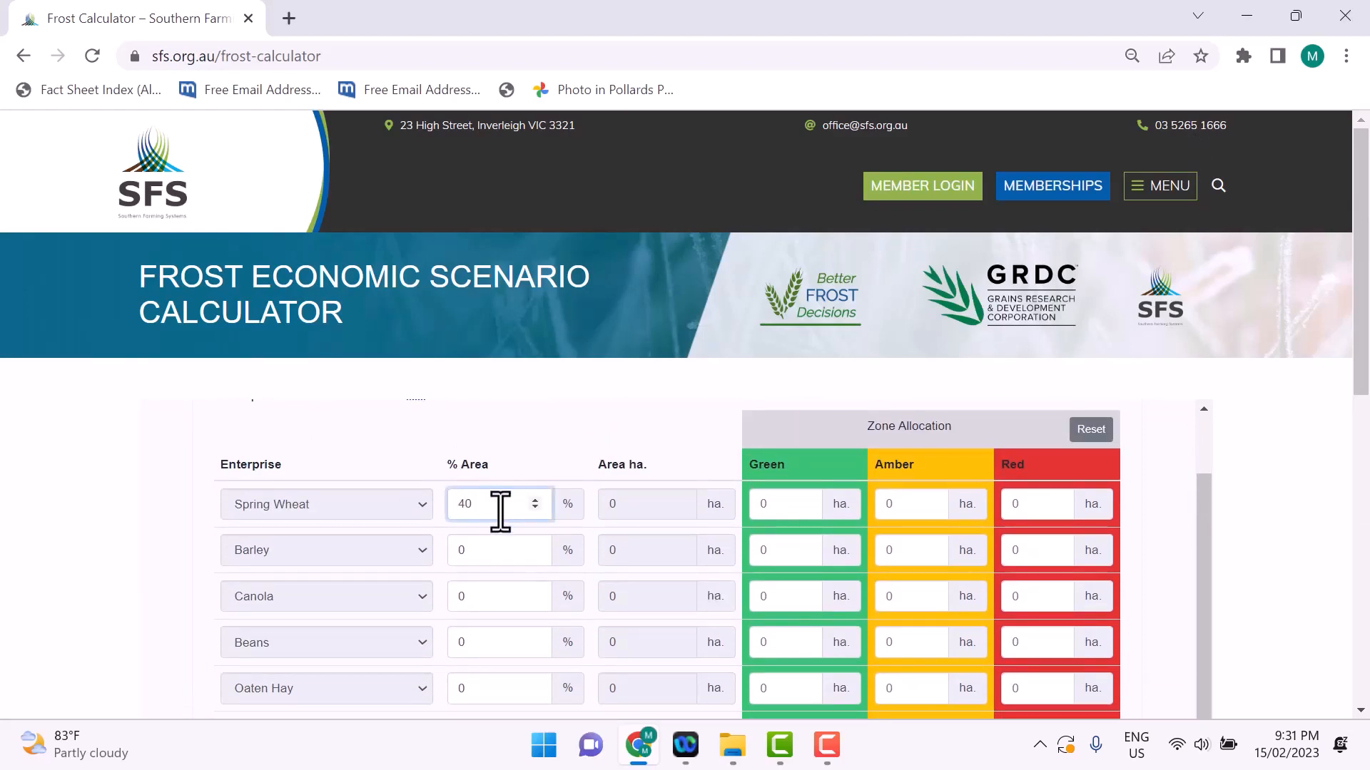
scroll(505, 550, down, 1)
scroll(493, 535, up, 1)
click(472, 553)
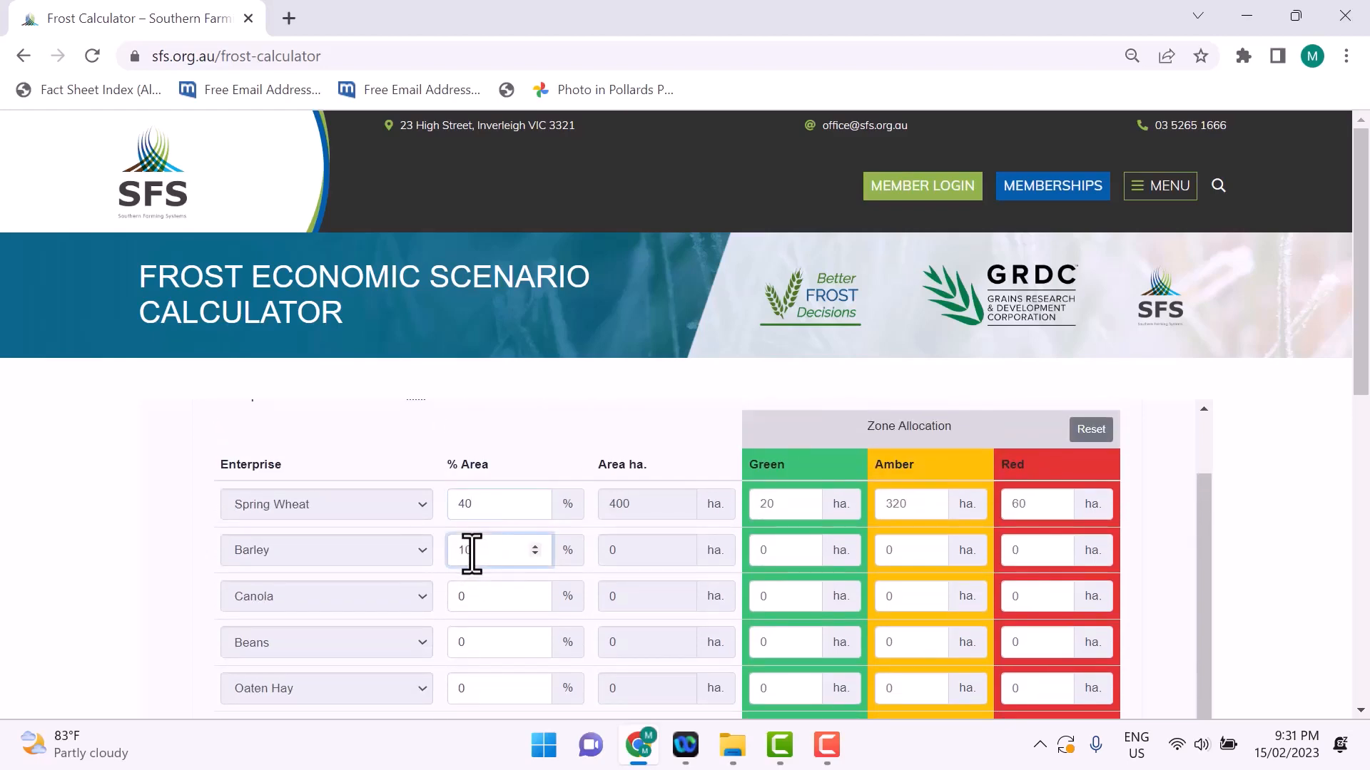
text(10)
Step: Set Scenario 3's Canola area to 40%, Beans to 5% and Oaten Hay to 5%
scroll(471, 554, down, 2)
click(449, 490)
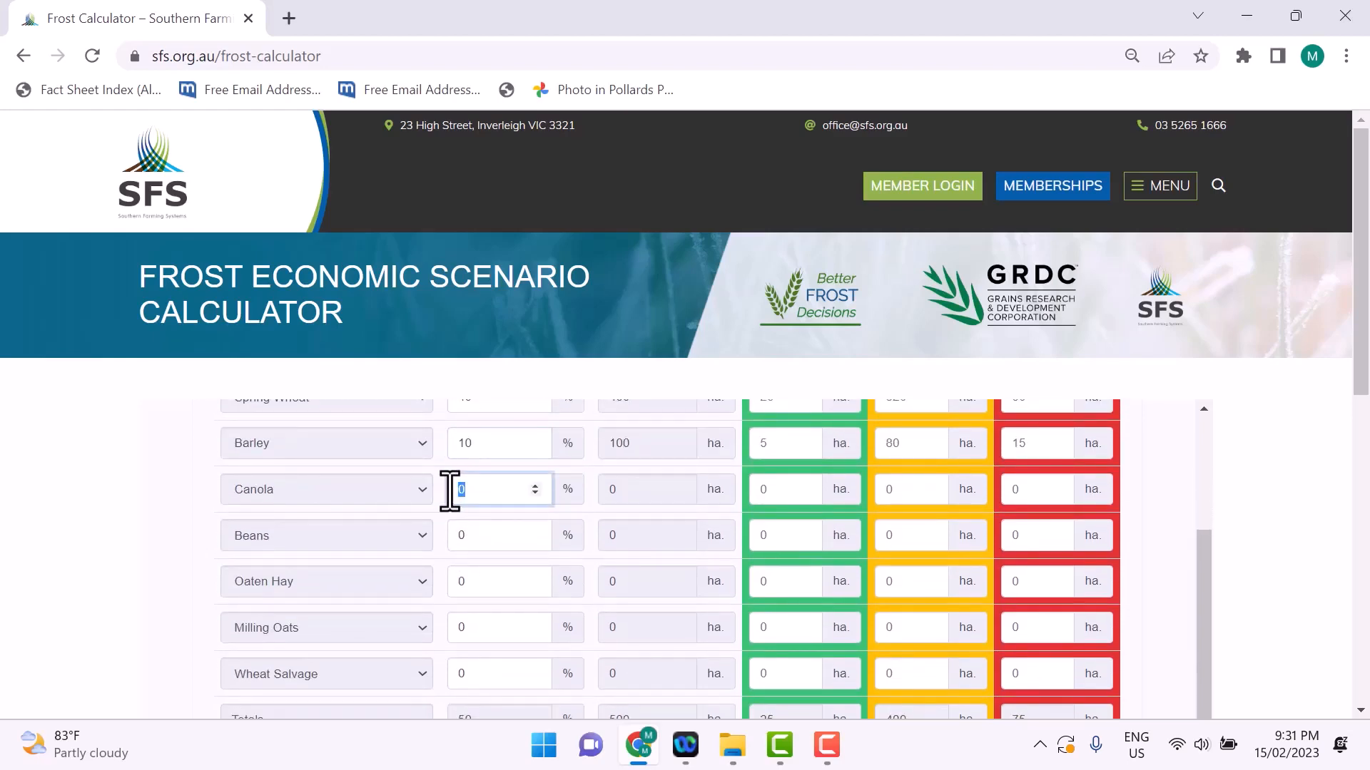
click(450, 537)
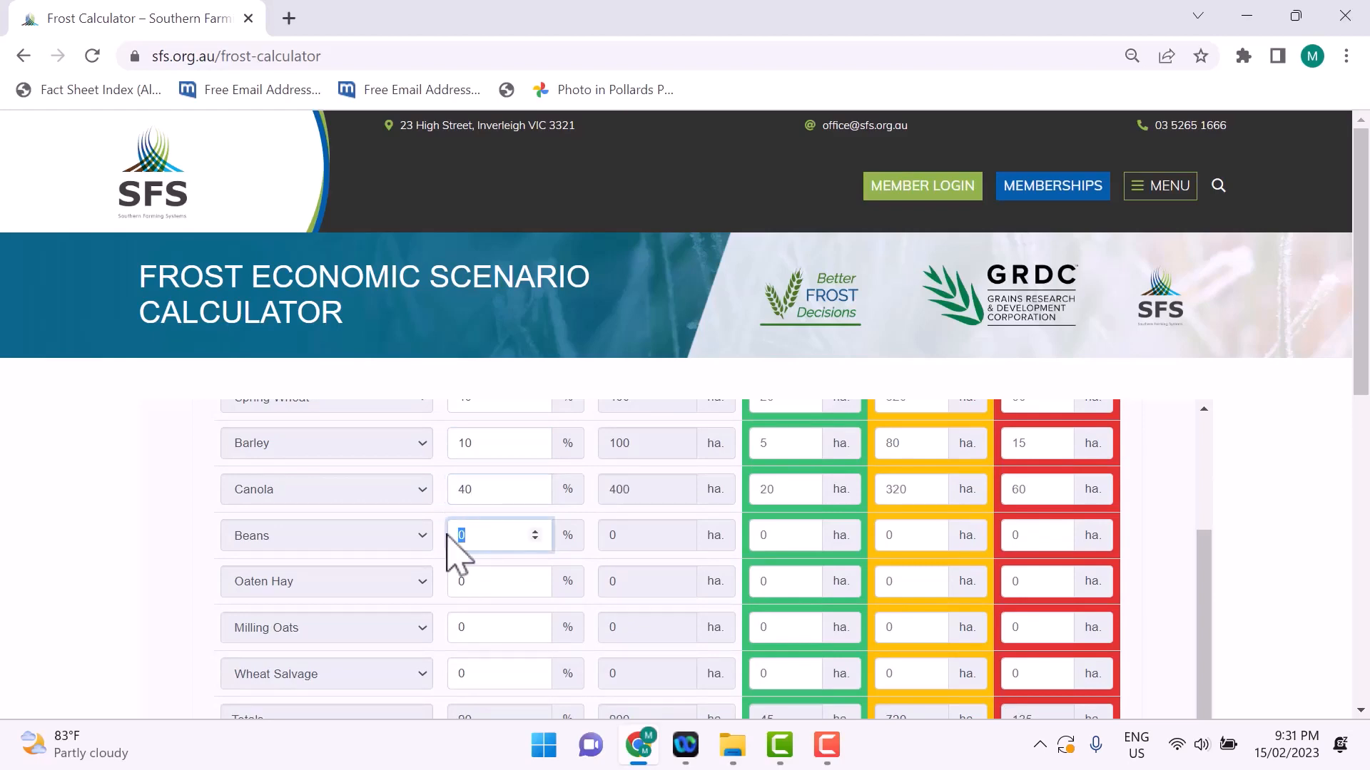
click(462, 582)
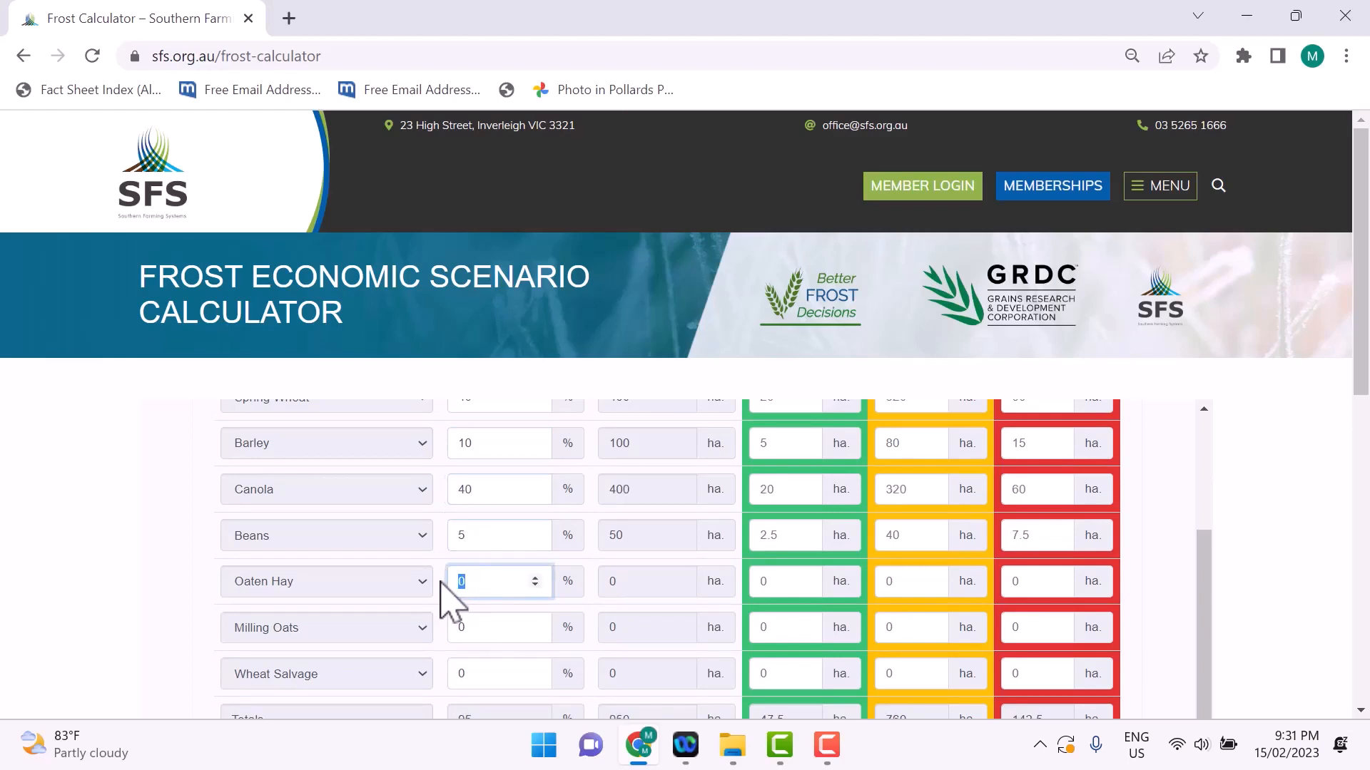
click(795, 582)
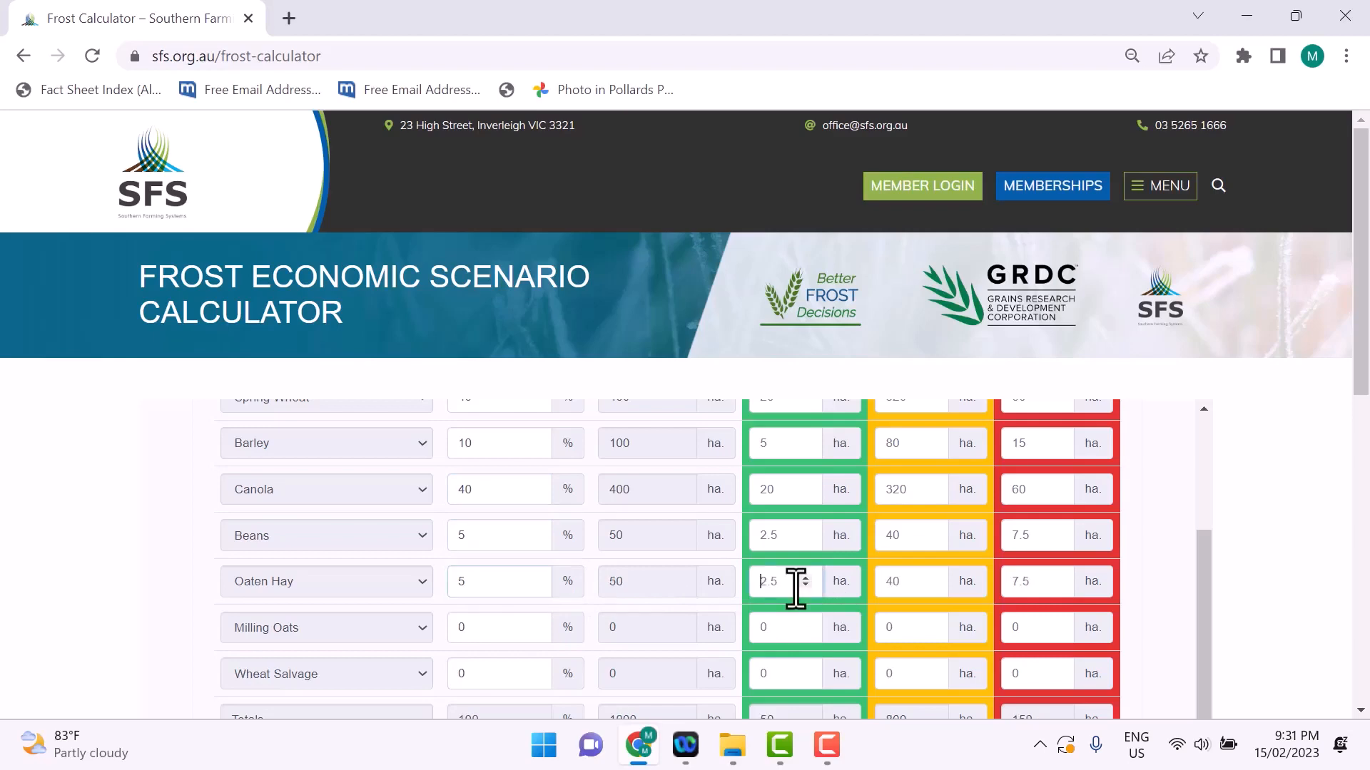
Step: Review Scenario 3's gross margin table, zone allocation, and the area totals in percent and hectares
scroll(646, 581, down, 3)
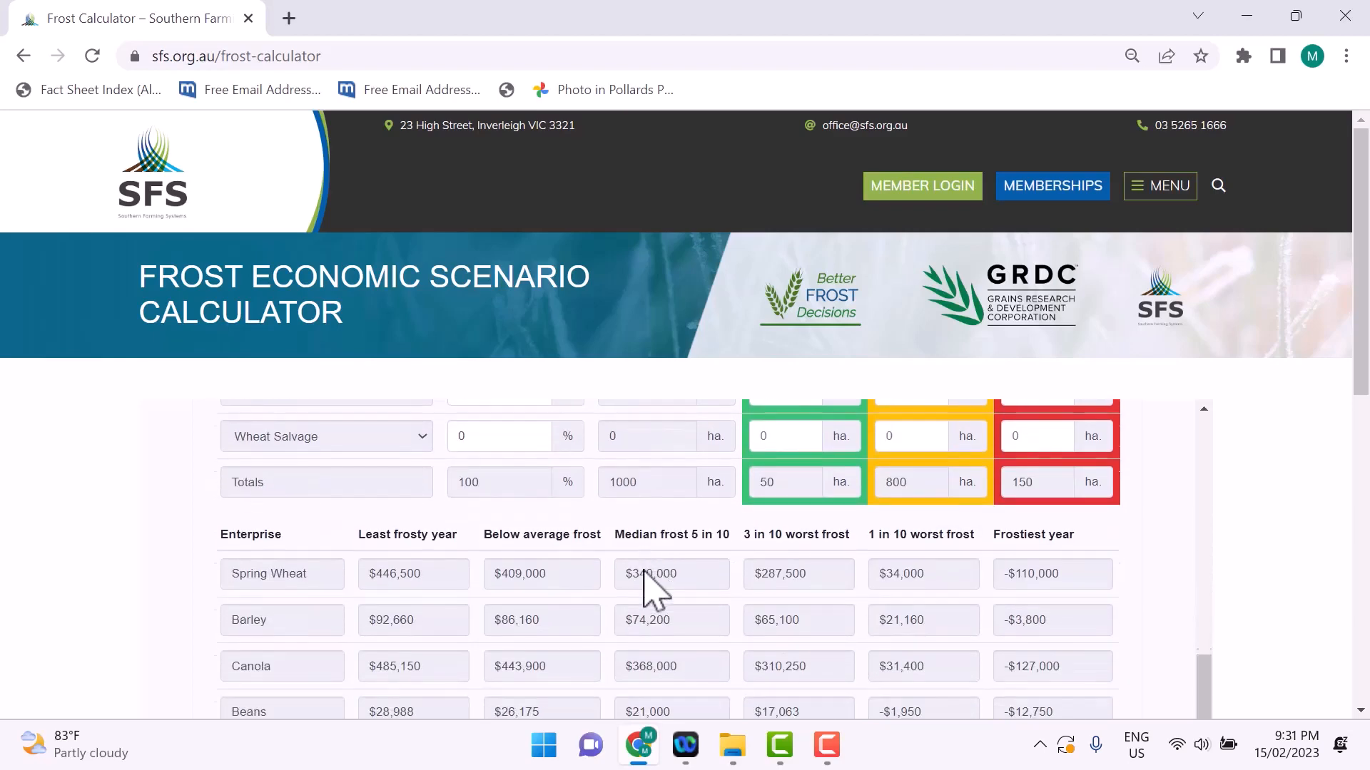
scroll(646, 589, up, 1)
scroll(649, 588, up, 3)
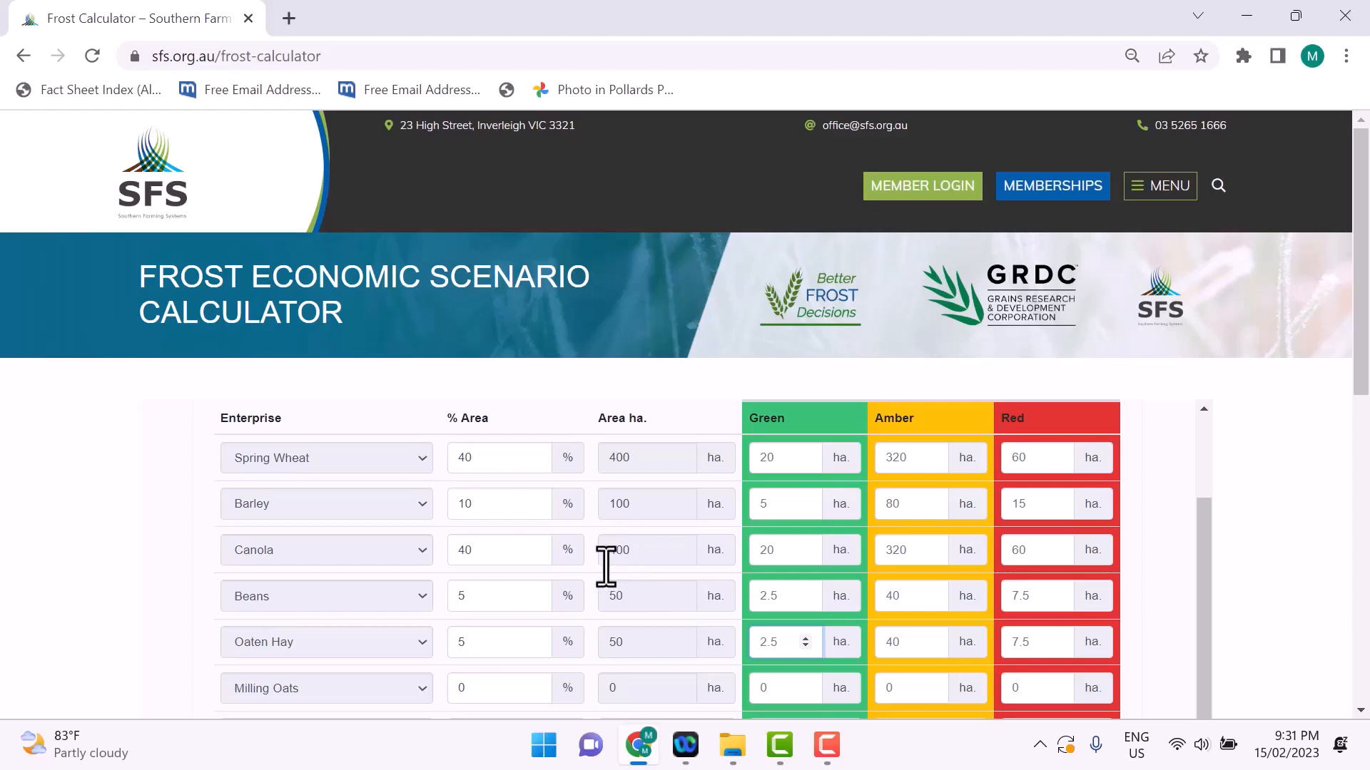
scroll(512, 564, down, 2)
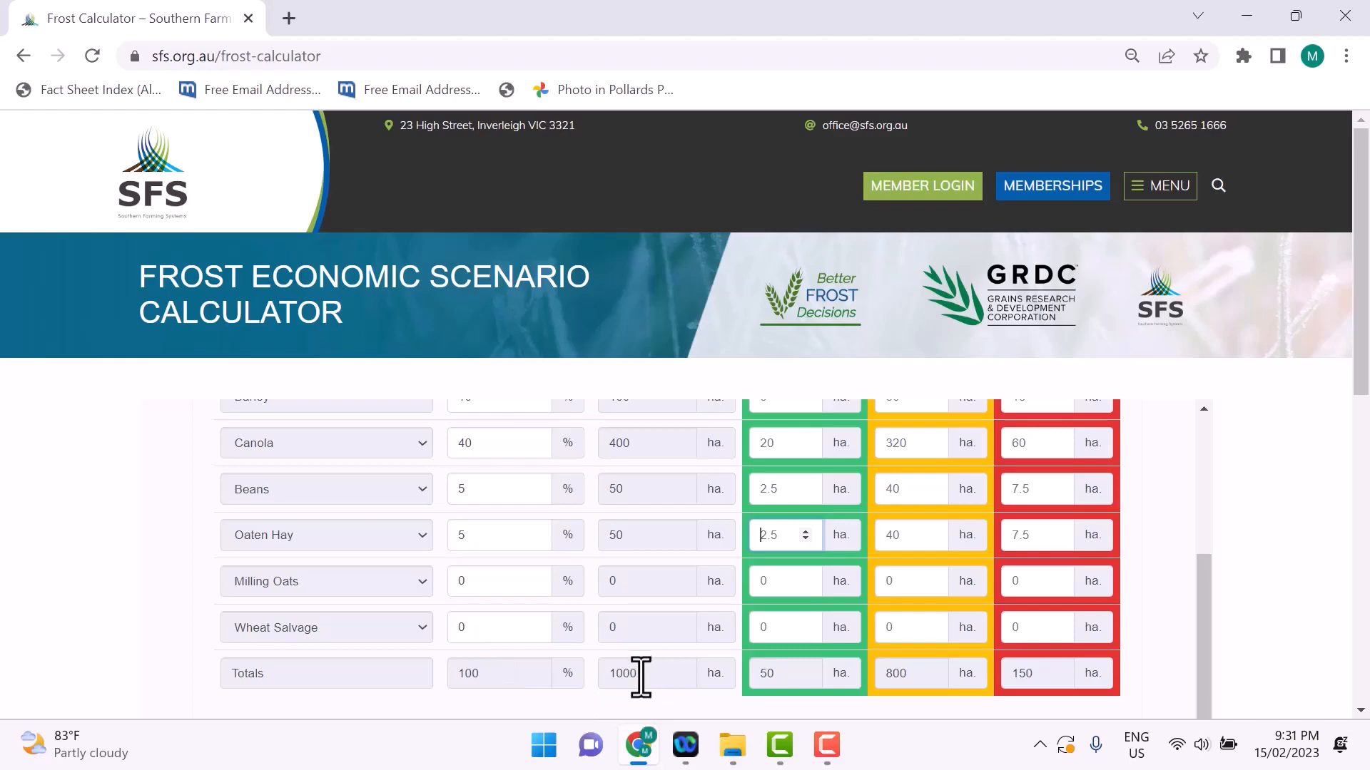
click(490, 676)
drag(490, 676, 459, 676)
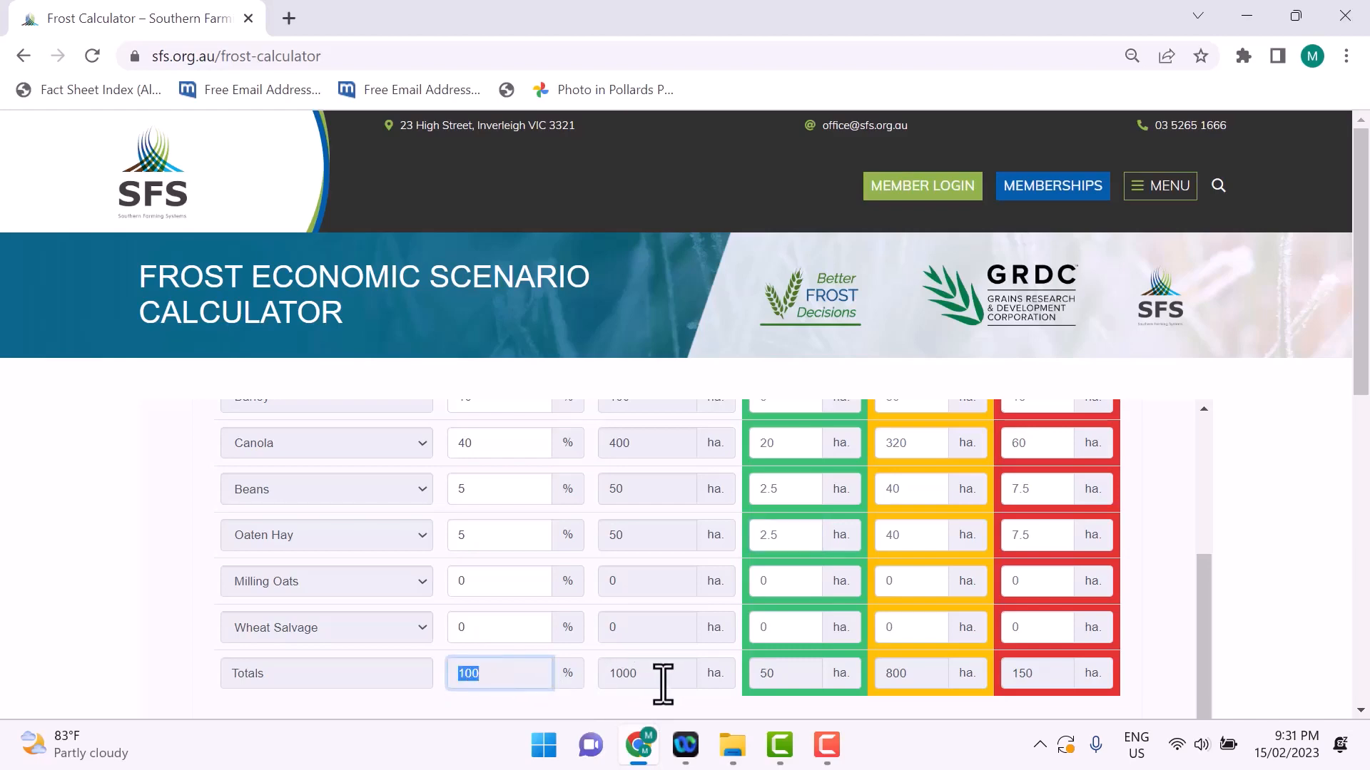
drag(660, 684, 594, 678)
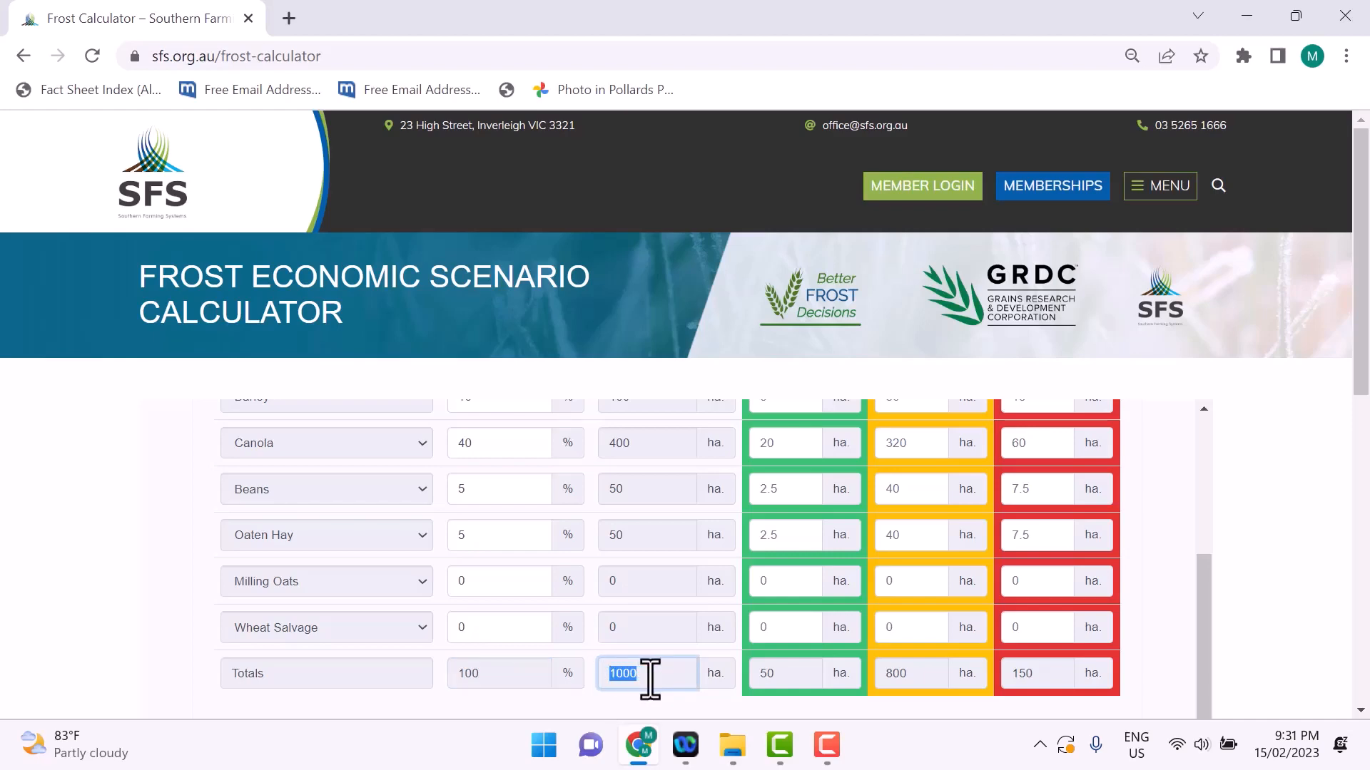
click(512, 683)
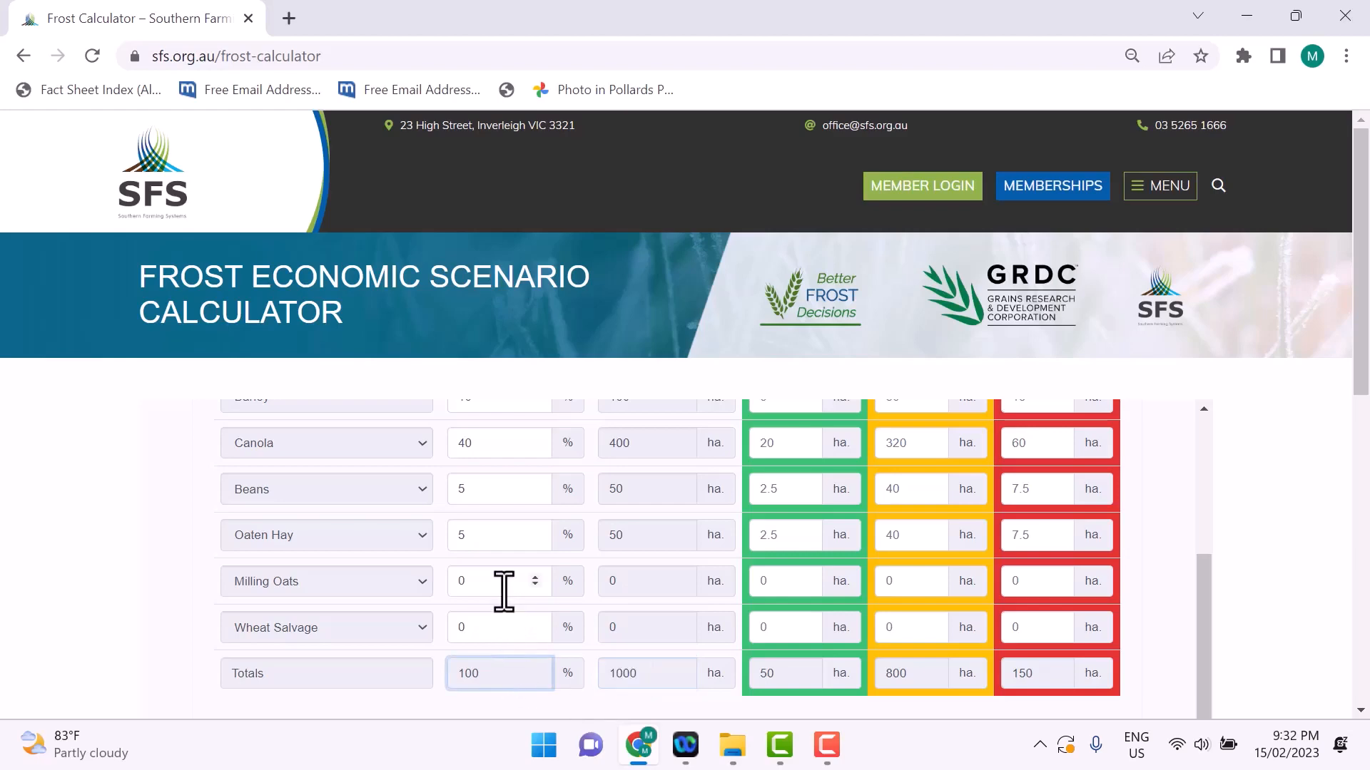
Step: Try an Oaten Hay area of 10% in Scenario 3 and check the total area percentage
drag(497, 540, 442, 552)
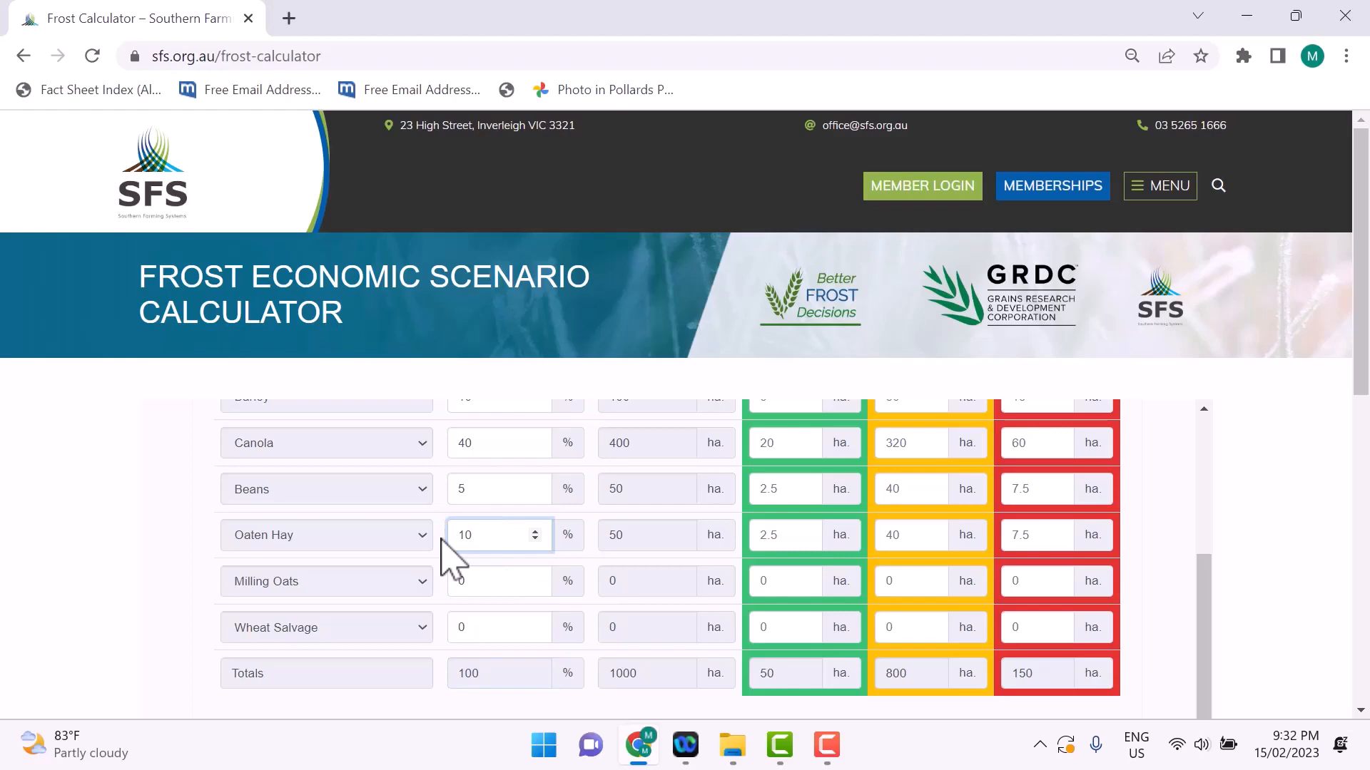
scroll(468, 558, up, 1)
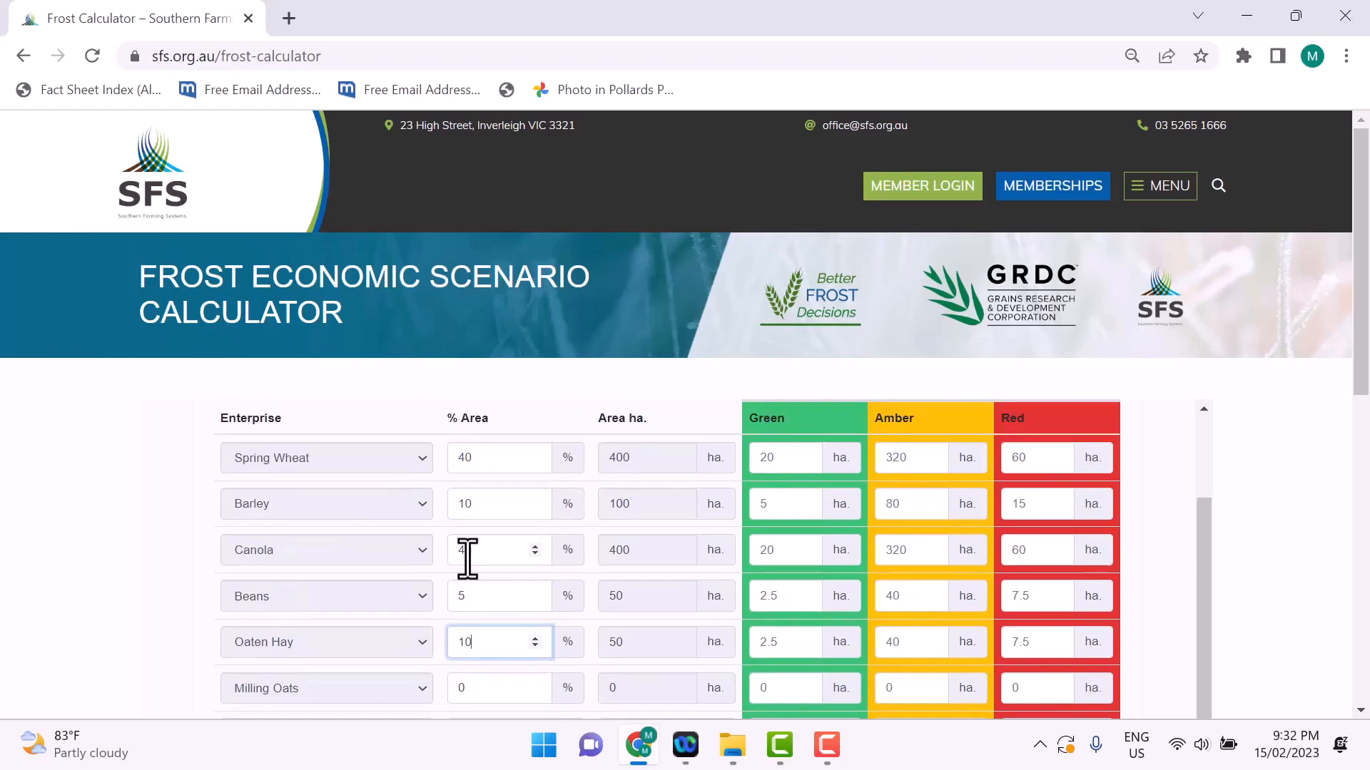
scroll(468, 563, down, 1)
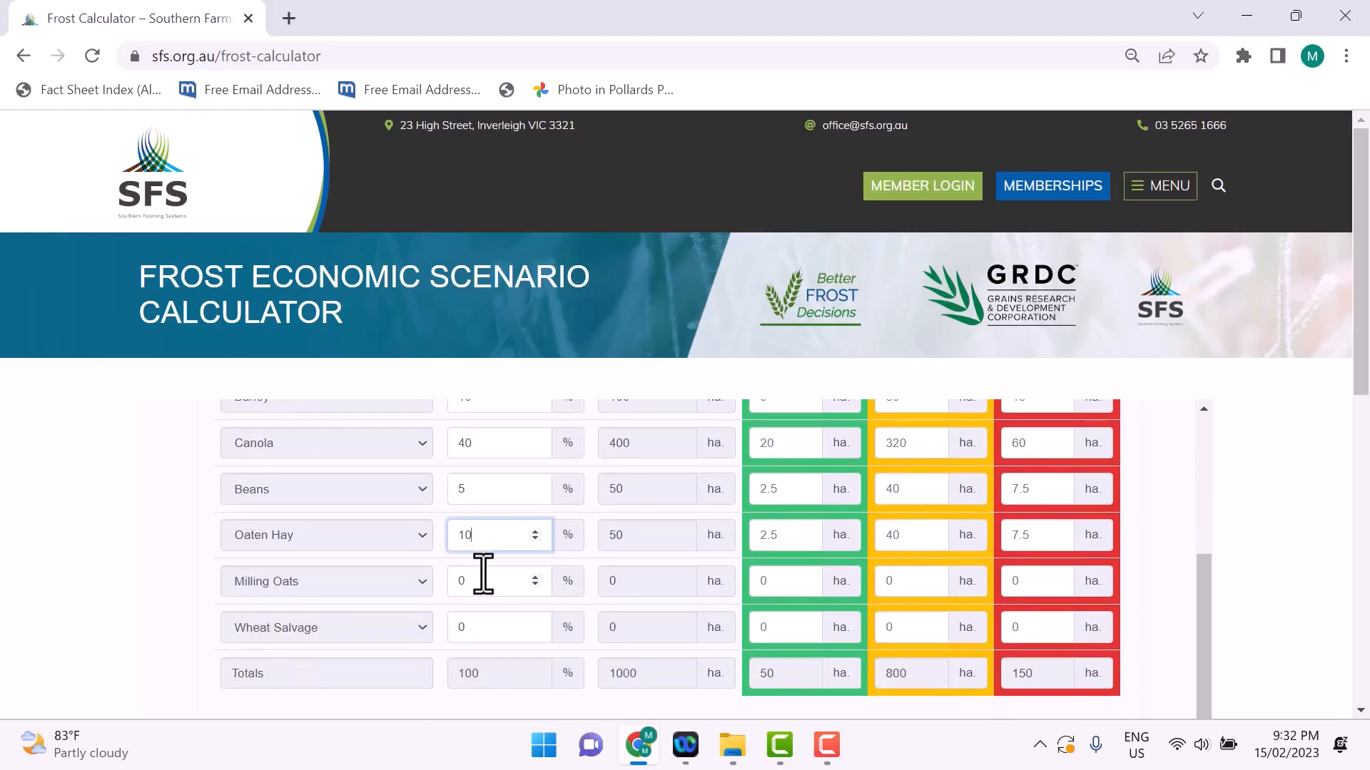
click(492, 575)
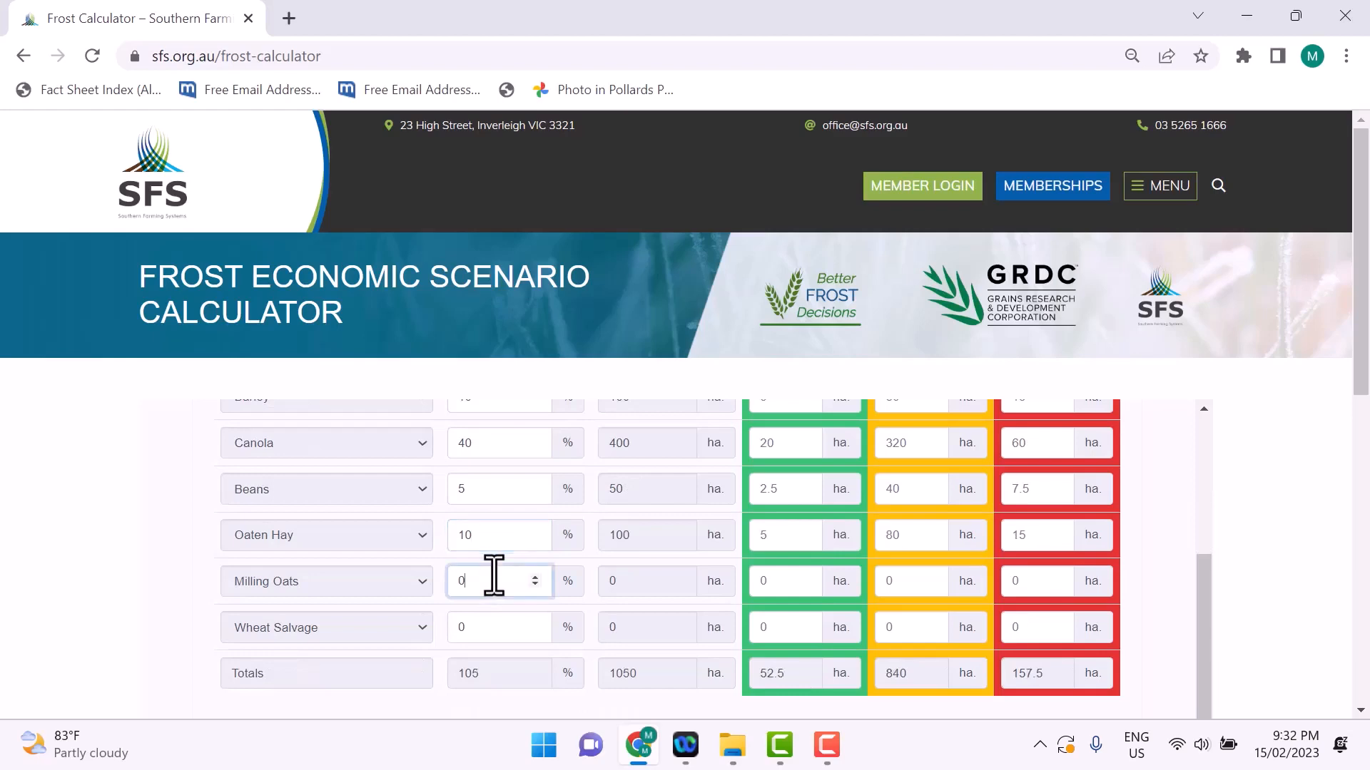
scroll(489, 684, down, 1)
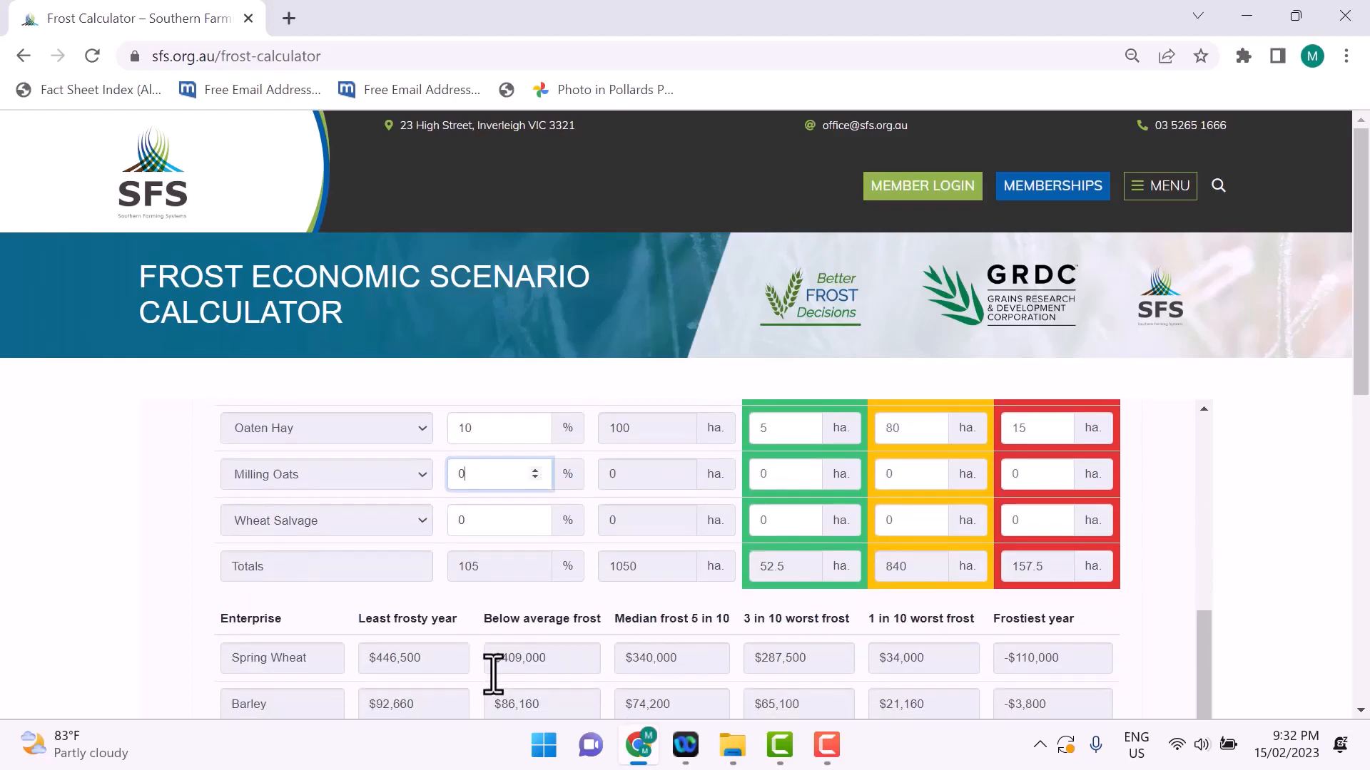
scroll(493, 681, up, 1)
drag(495, 675, 453, 675)
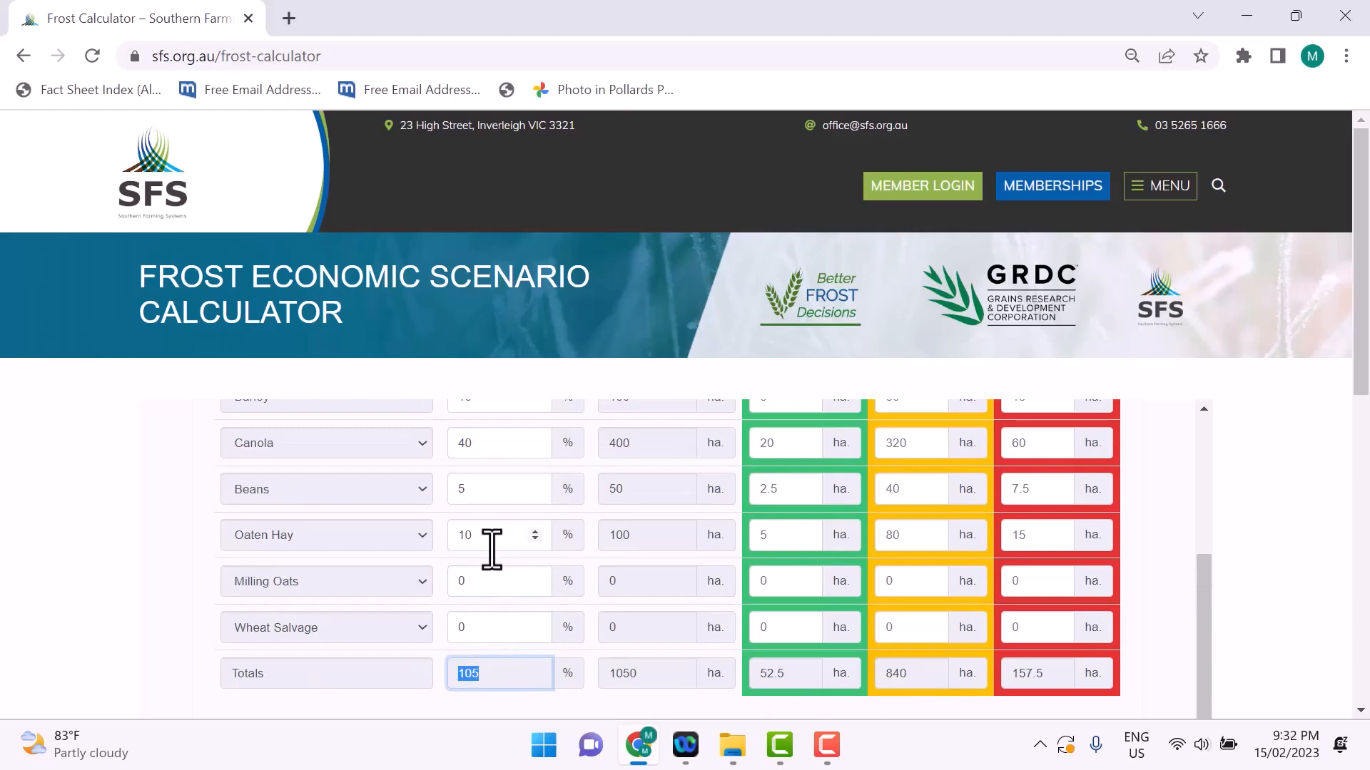
Step: Set the Oaten Hay area in Scenario 3 back to 5%
drag(492, 549, 441, 540)
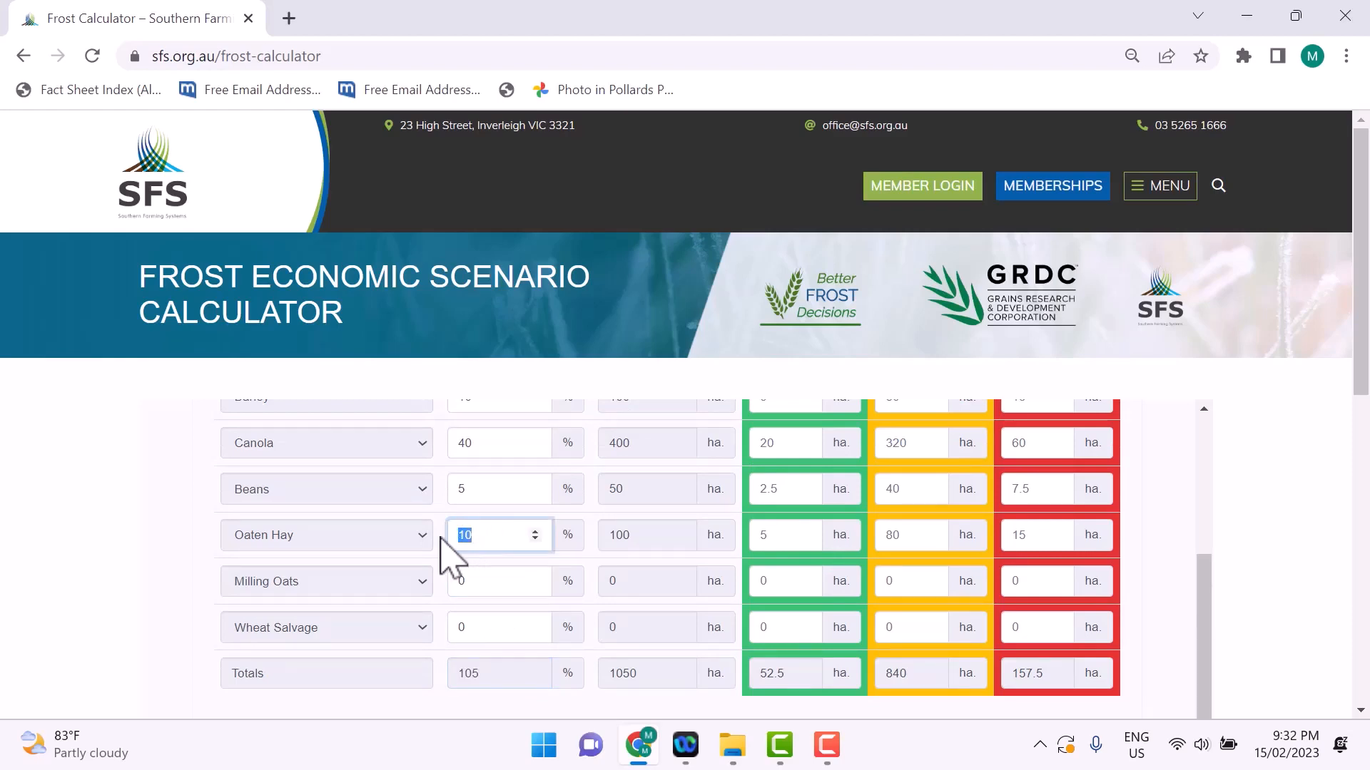
text(5)
scroll(725, 621, up, 2)
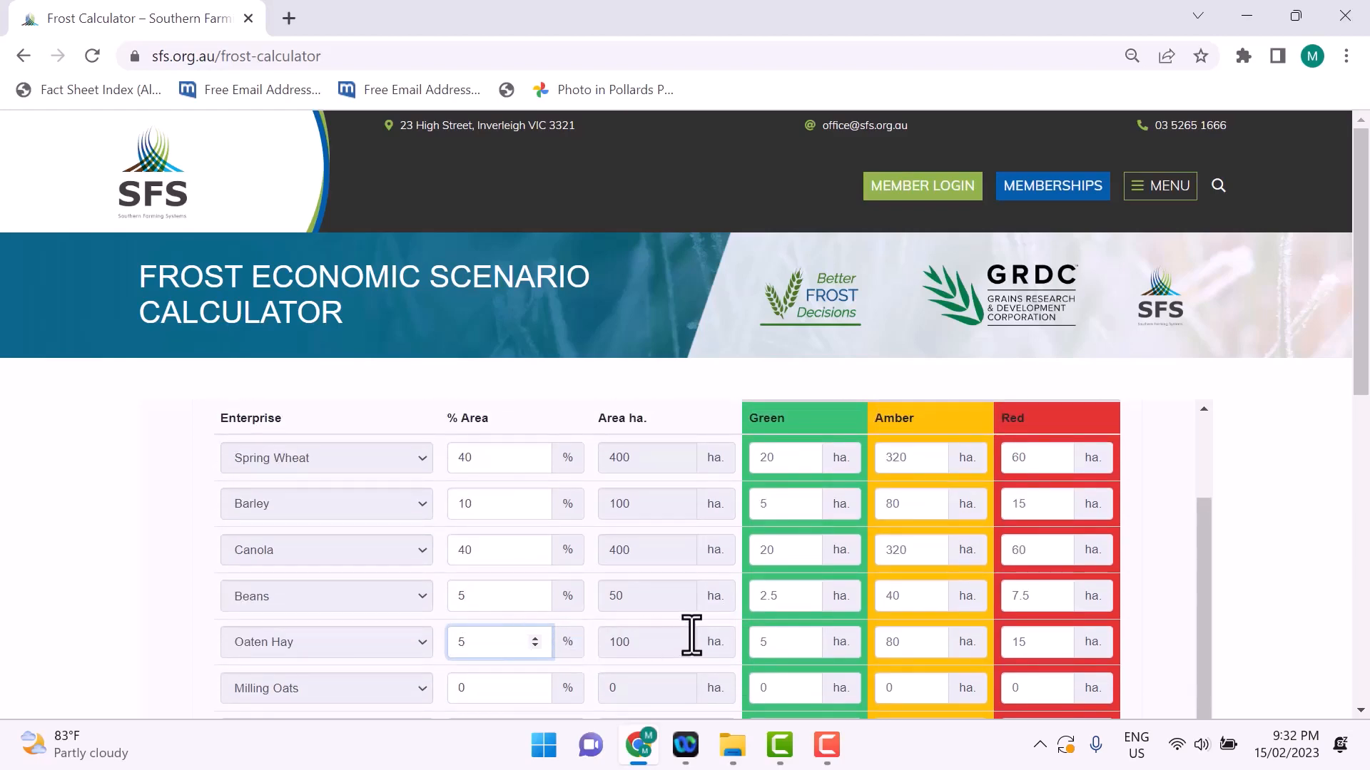
scroll(691, 636, down, 2)
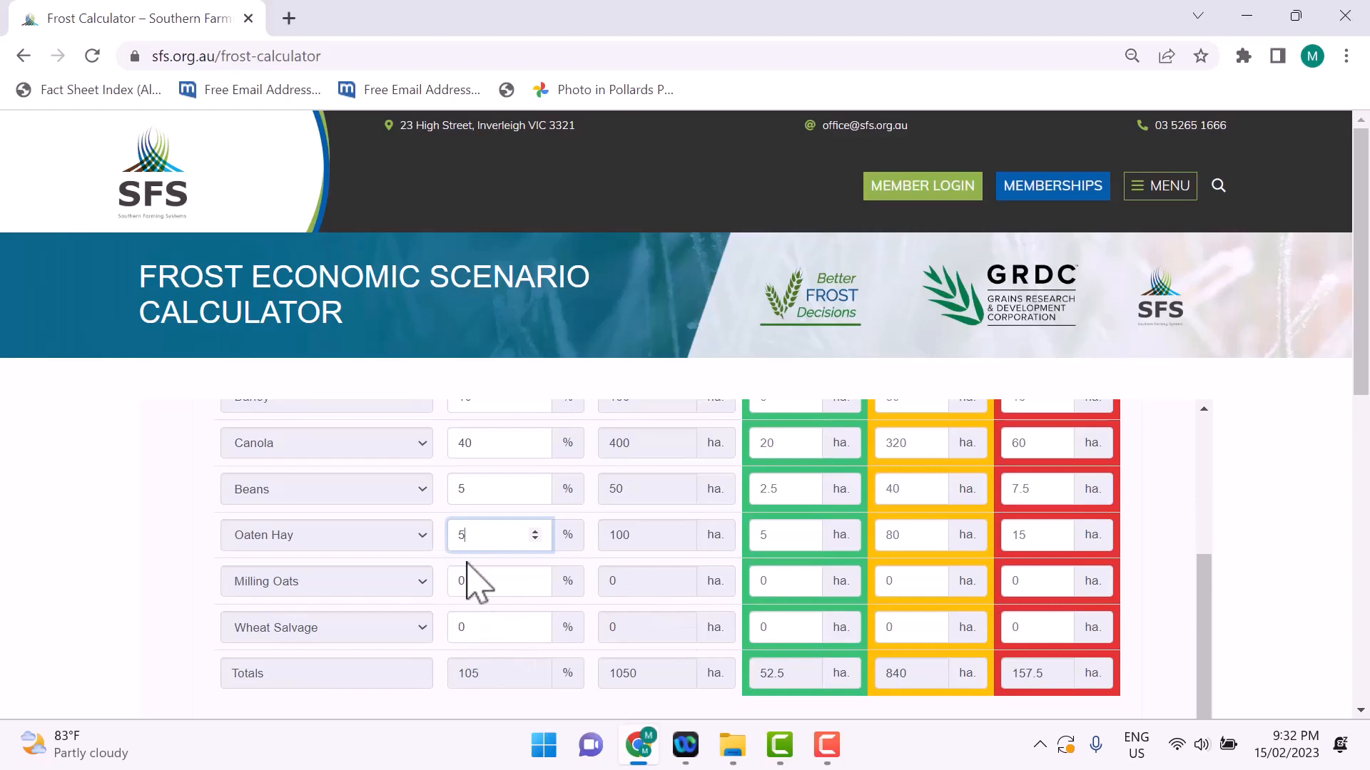
Step: Set Scenario 3's Red zone allocation to 0 ha for both Spring Wheat and Barley
scroll(505, 596, up, 2)
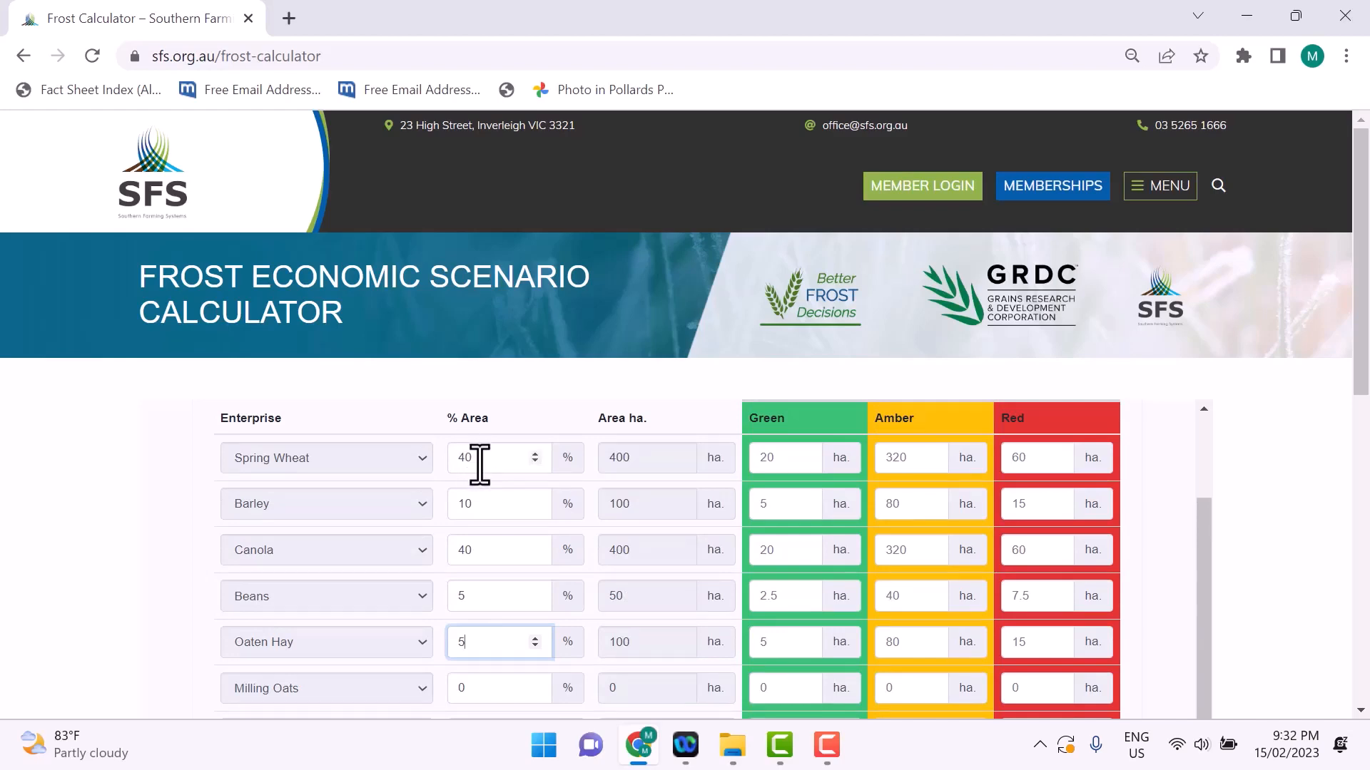
scroll(499, 540, down, 1)
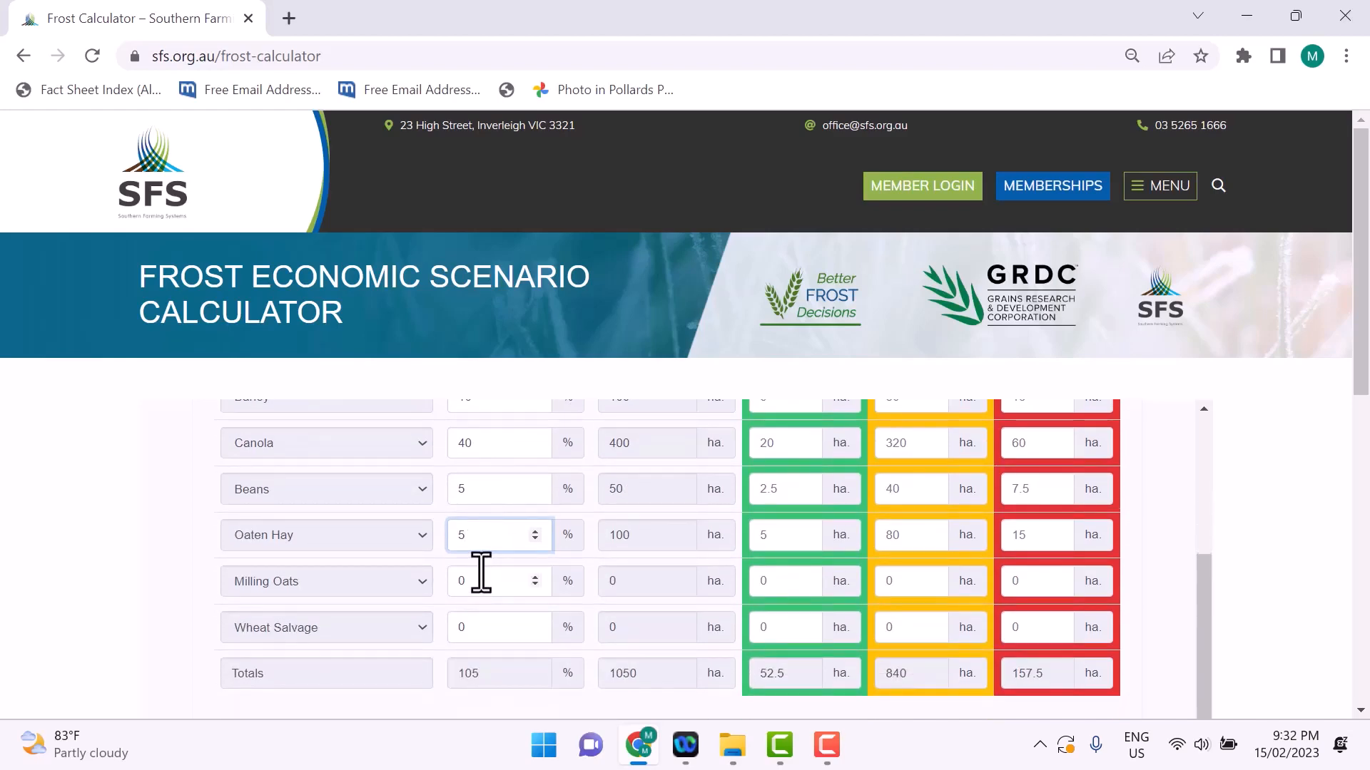
scroll(482, 573, up, 1)
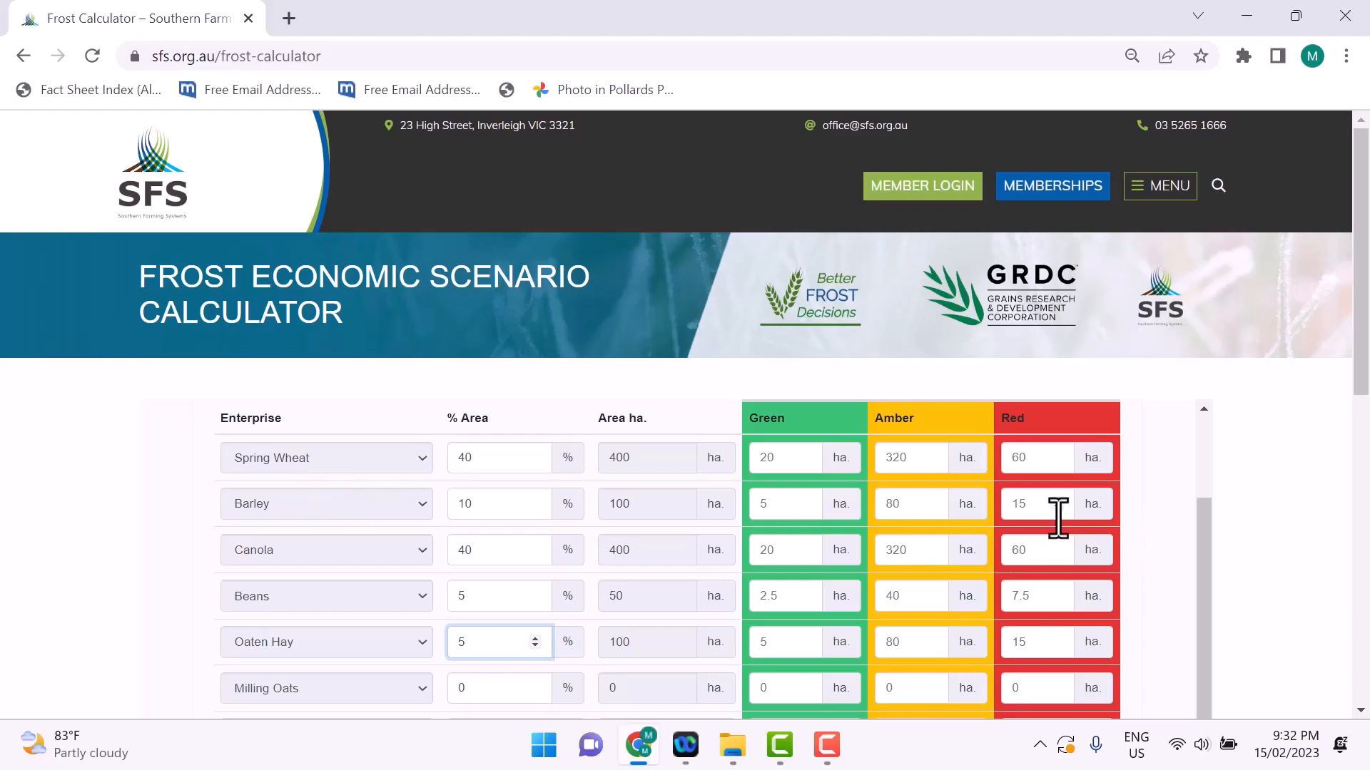
click(1035, 460)
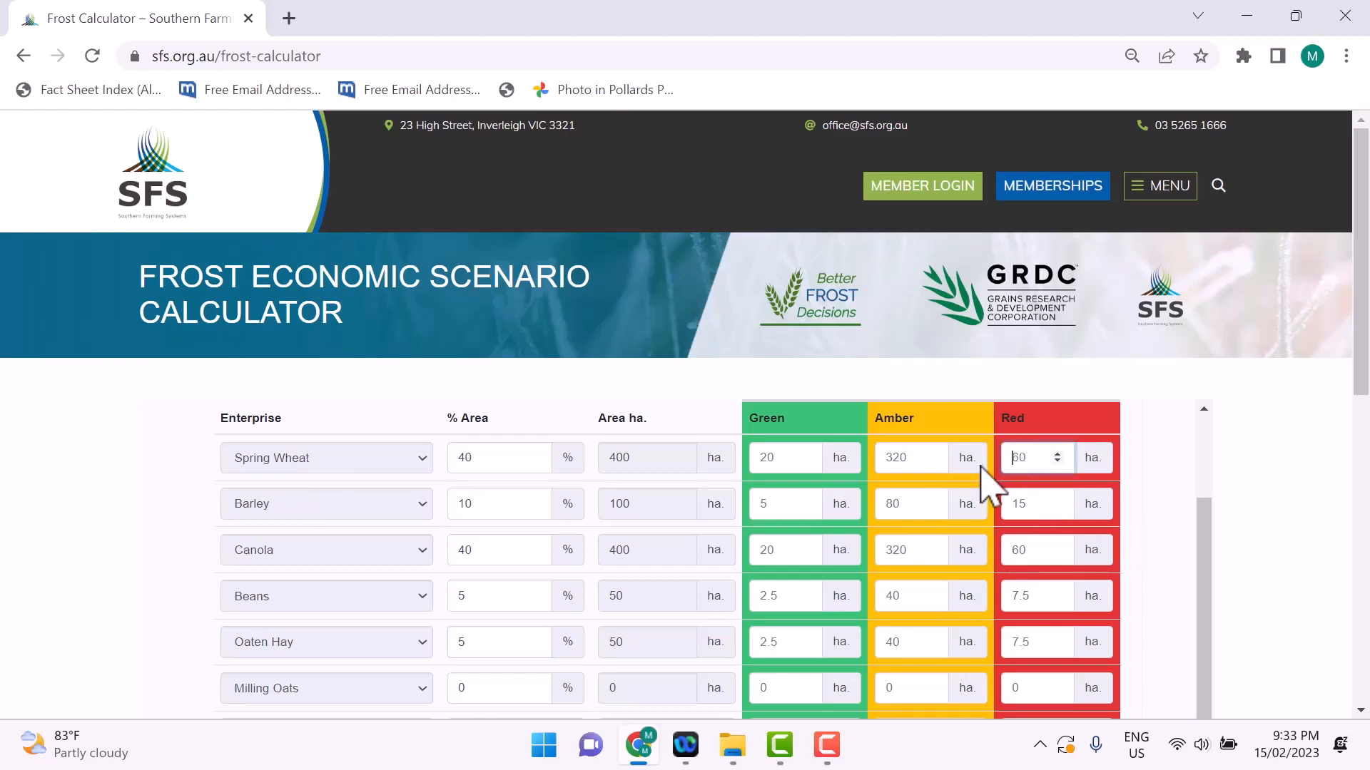
click(1022, 503)
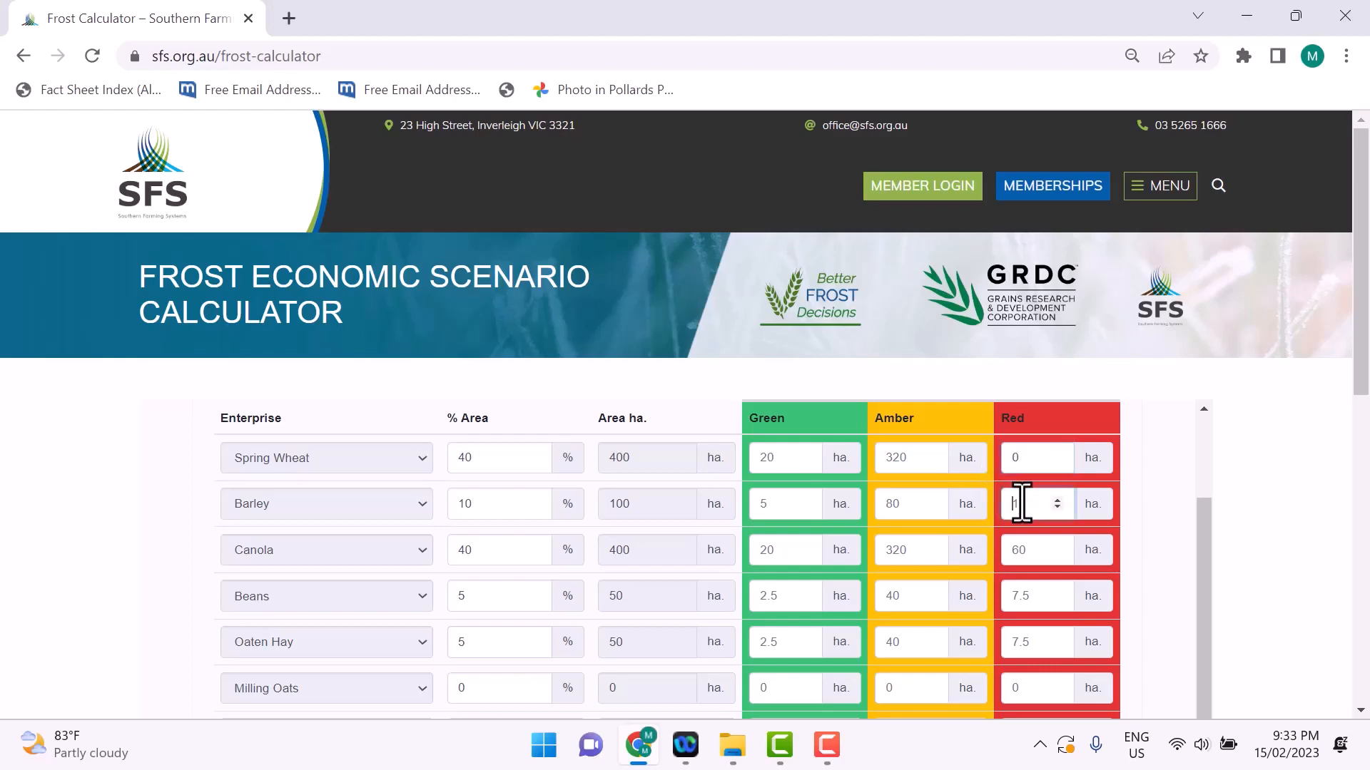
key(BackSpace)
text(0)
Step: Allocate 75 ha of Milling Oats to the Red zone in Scenario 3 and check the zone allocations
scroll(1024, 514, down, 2)
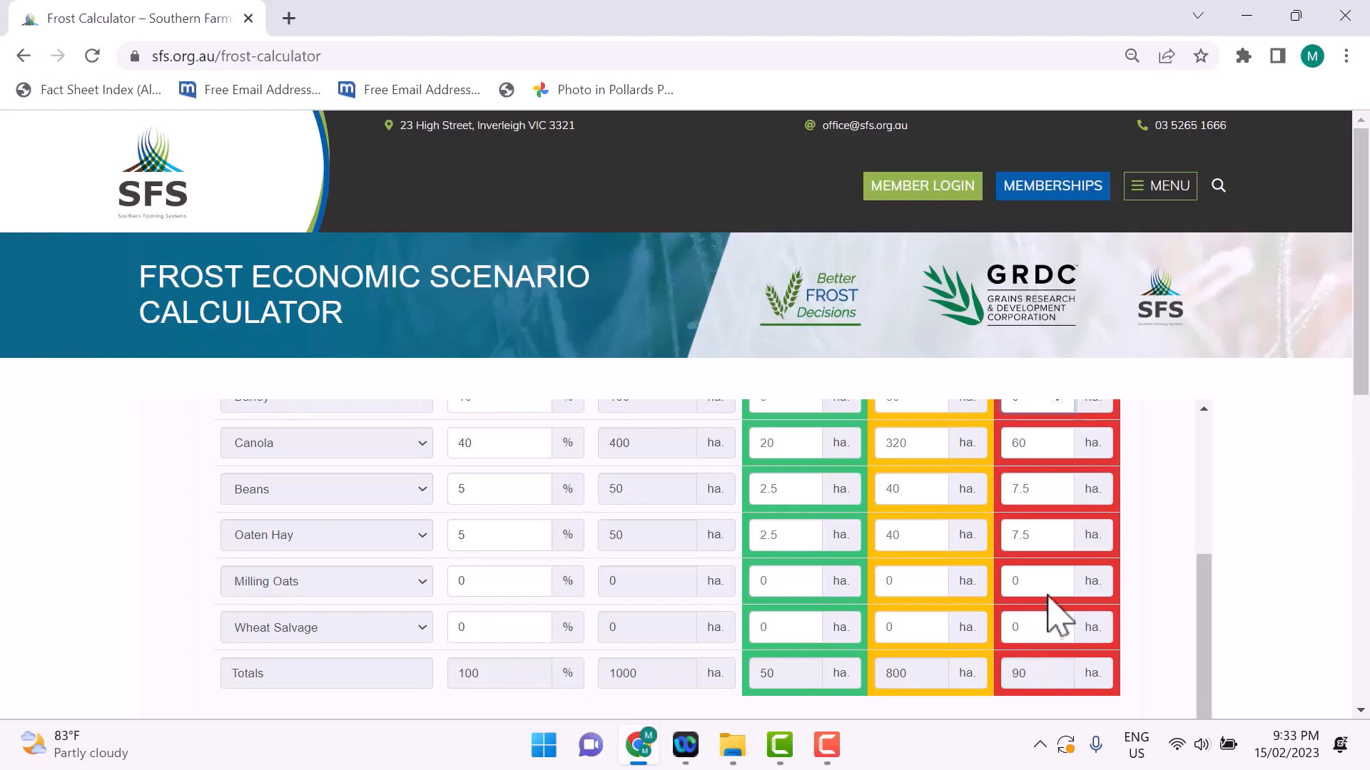
click(1013, 581)
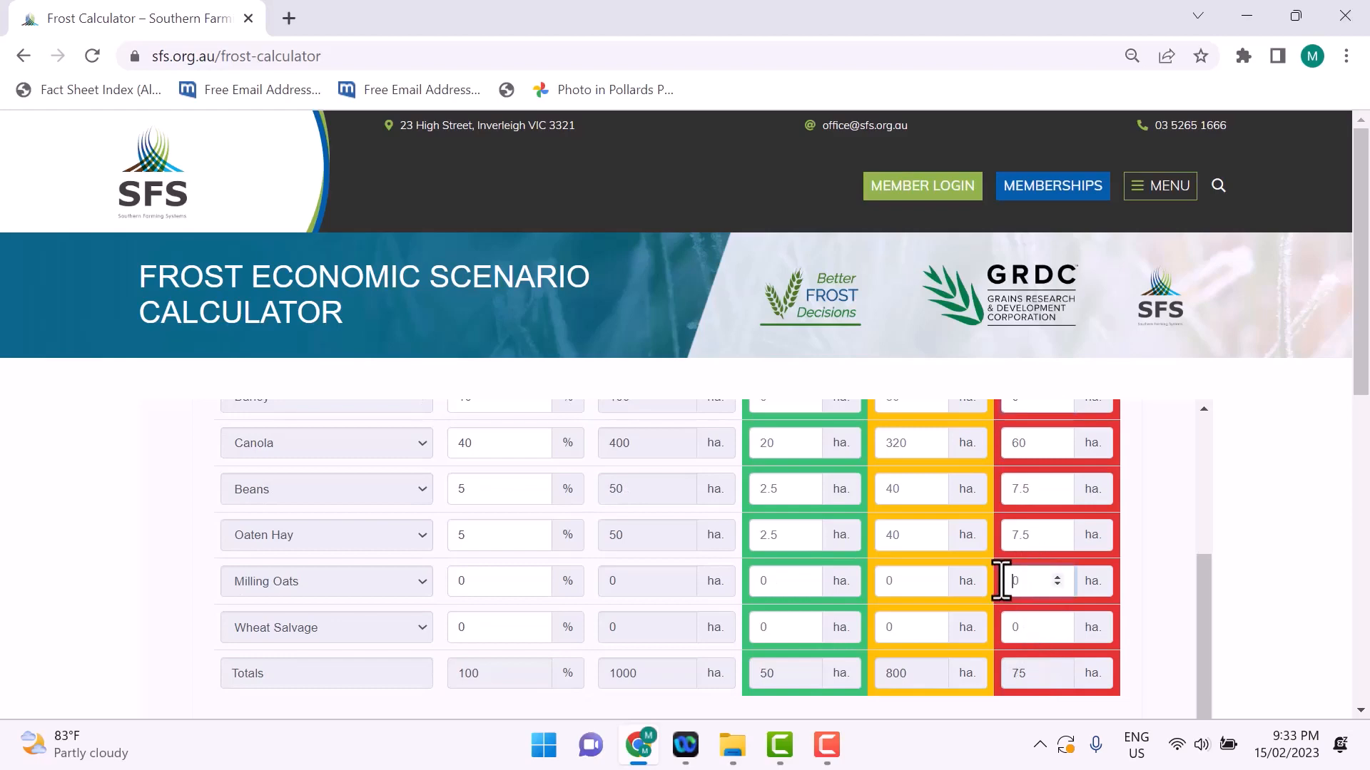
text(75)
scroll(1131, 571, up, 4)
scroll(1030, 560, down, 2)
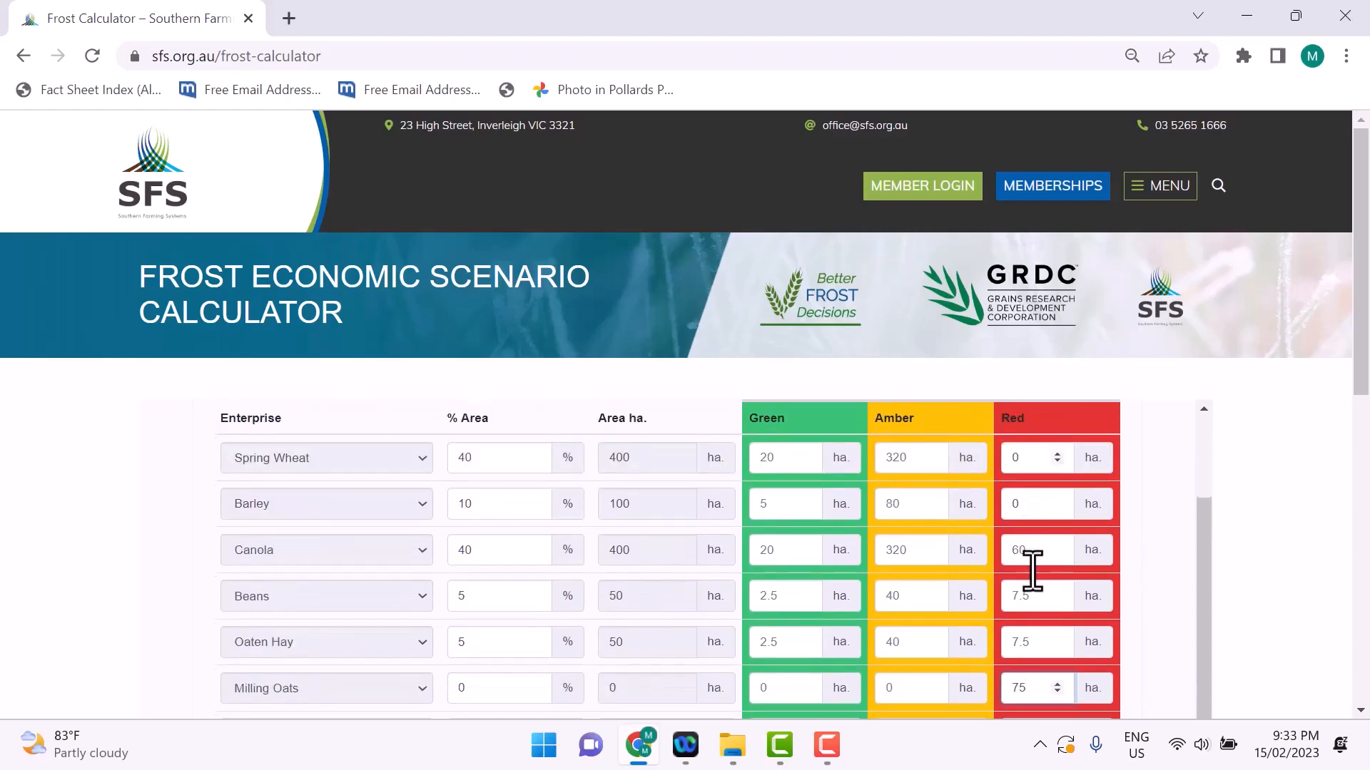
scroll(1033, 569, down, 3)
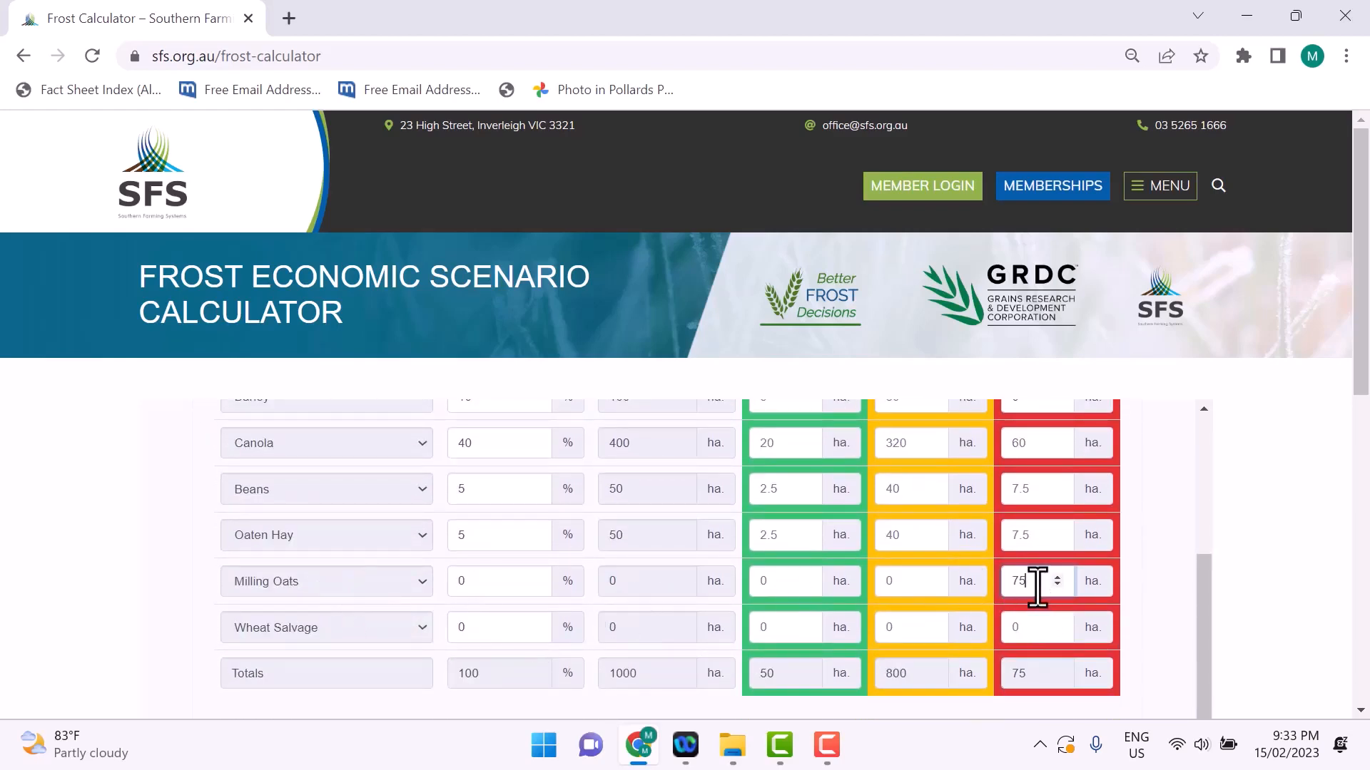
Step: Open the Output results and examine the gross margin by frost decile and the Scenario 2 - 1 difference charts
drag(1199, 611, 1251, 458)
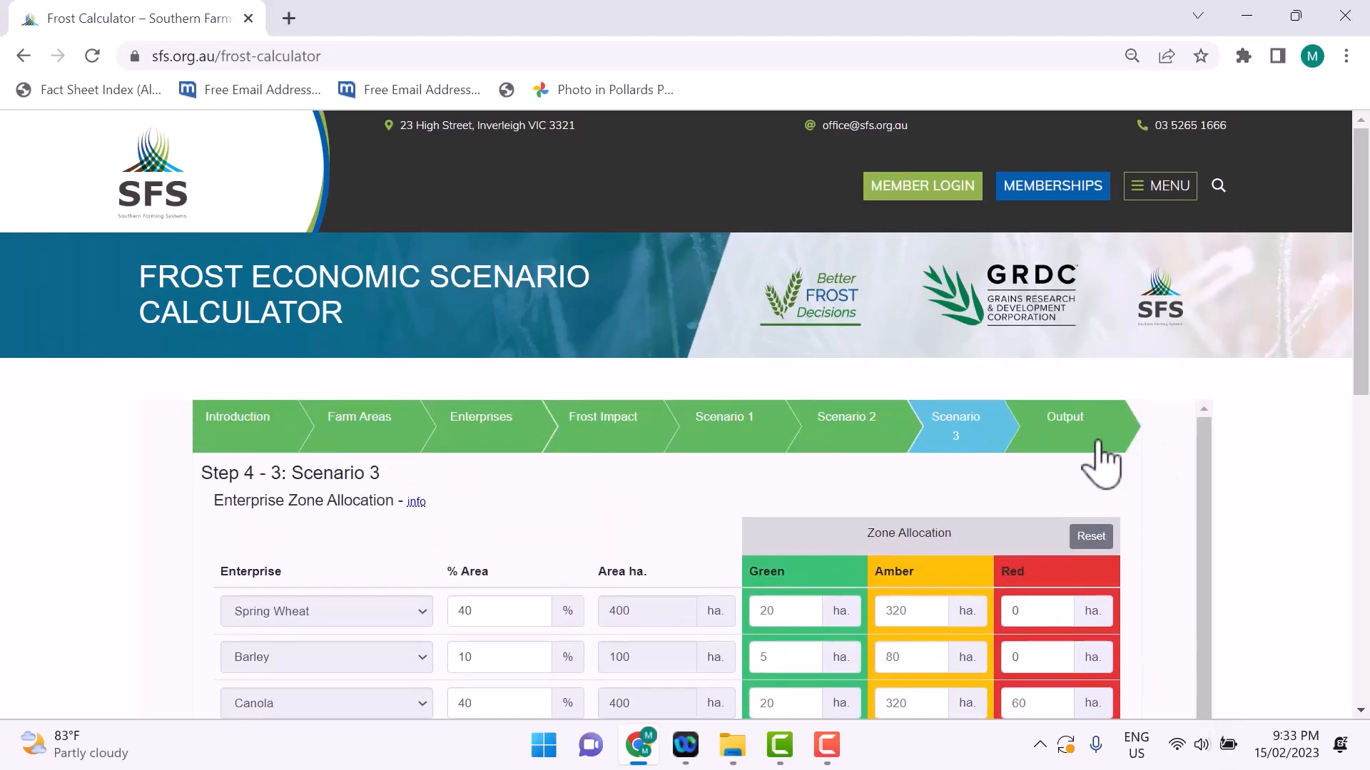
click(1068, 432)
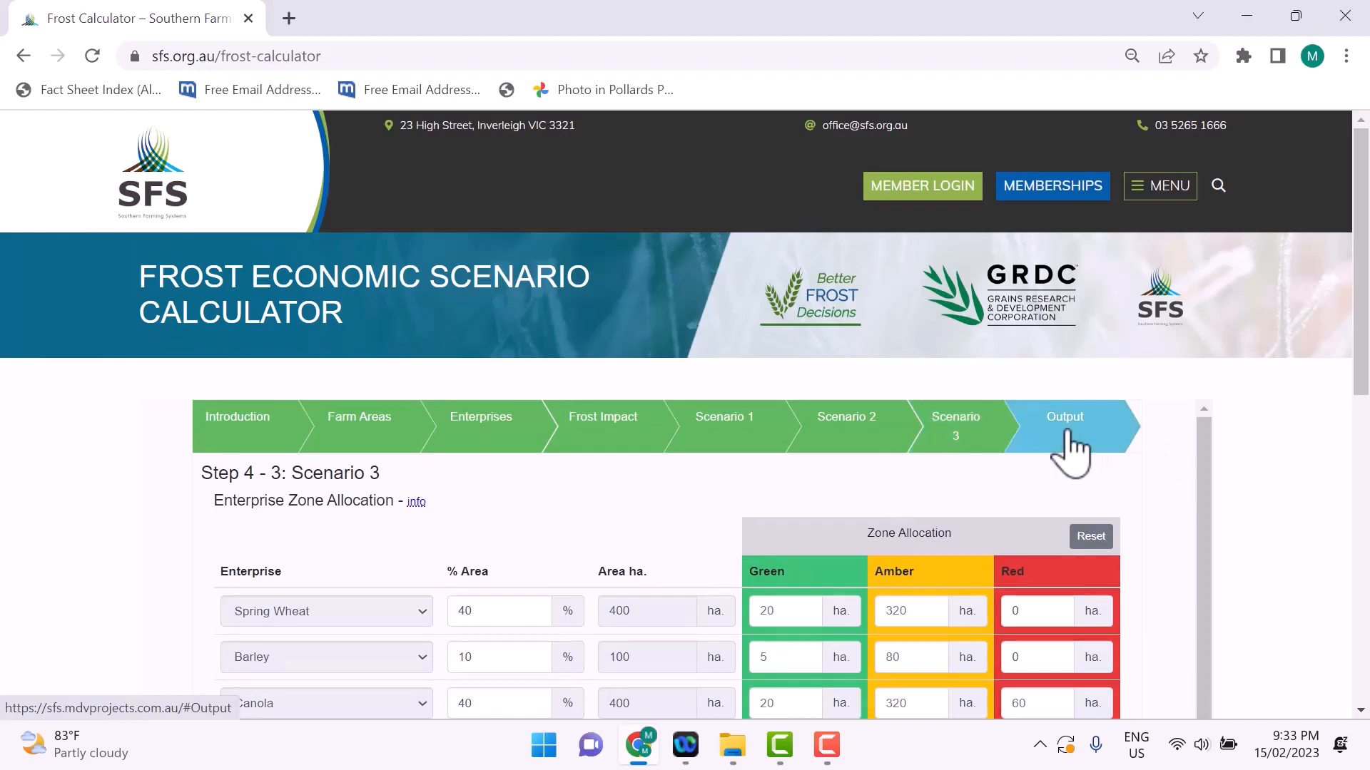
drag(1207, 474, 1192, 693)
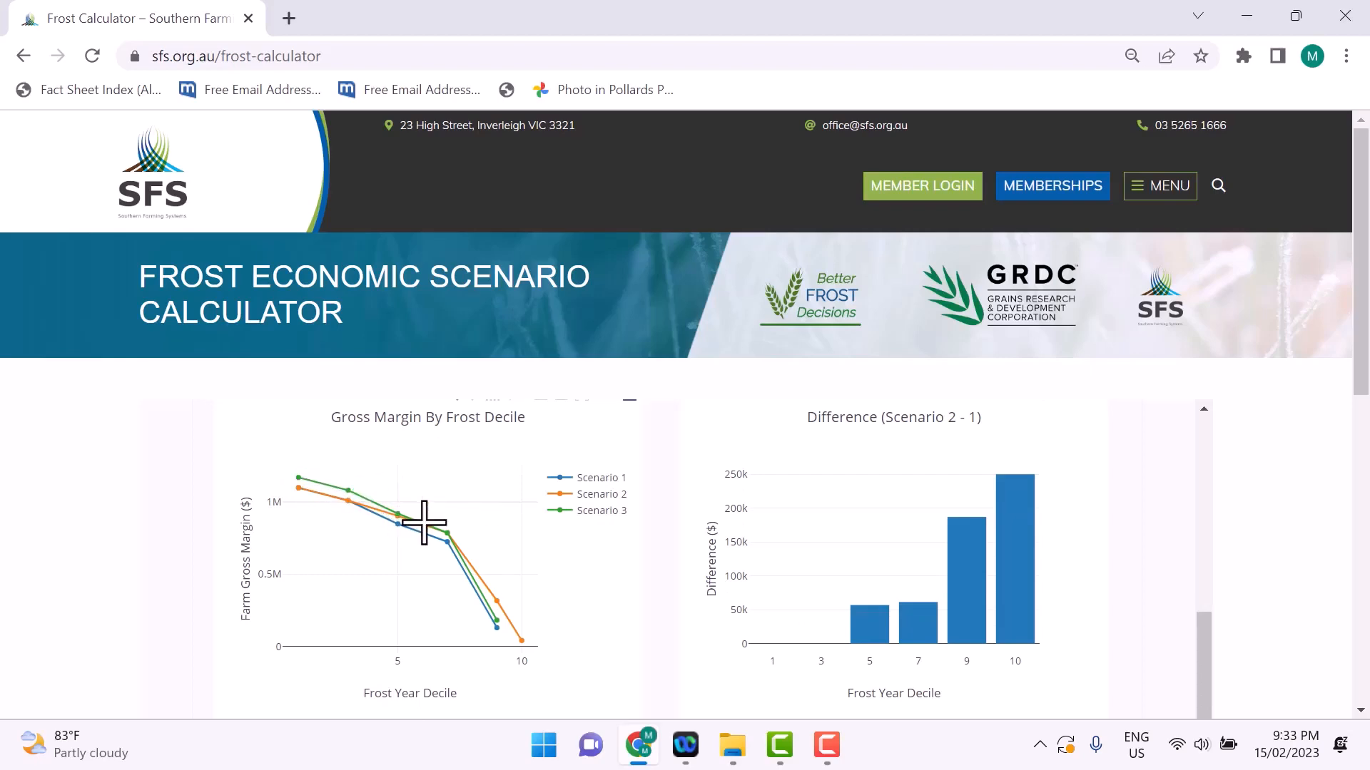
mouse_move(496, 623)
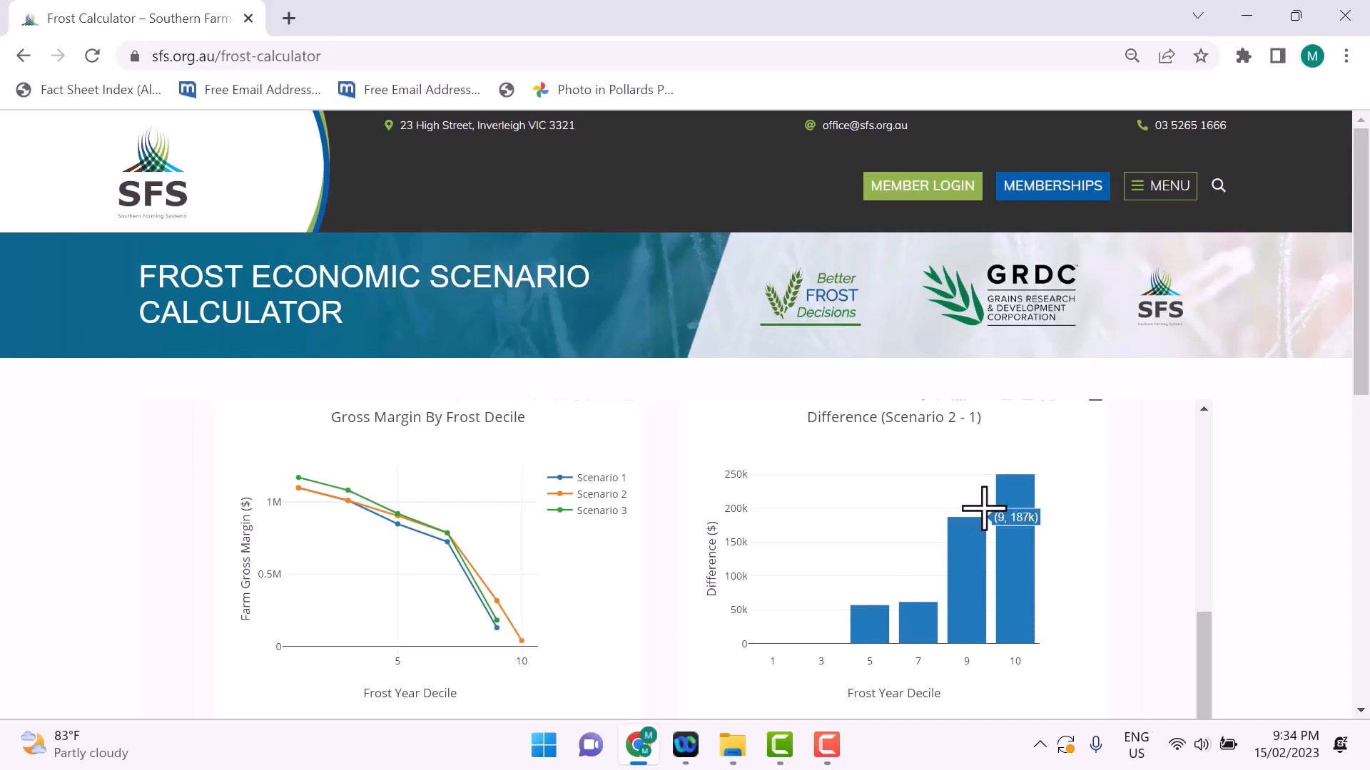
Step: Examine the Difference (Scenario 3 - 1) chart across the frost deciles and return to the scenario comparisons table
scroll(1213, 603, down, 1)
scroll(1212, 603, down, 1)
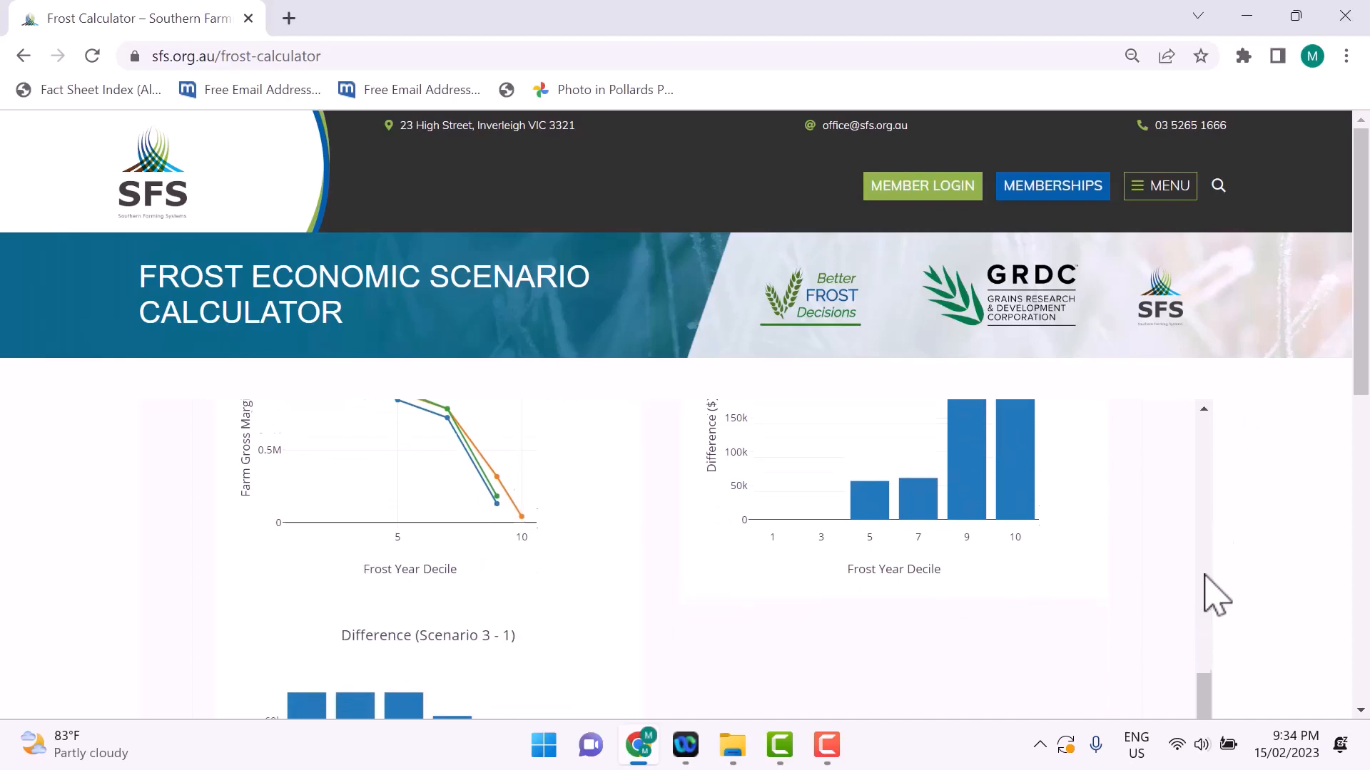
drag(1359, 366, 1361, 478)
drag(1209, 538, 1210, 540)
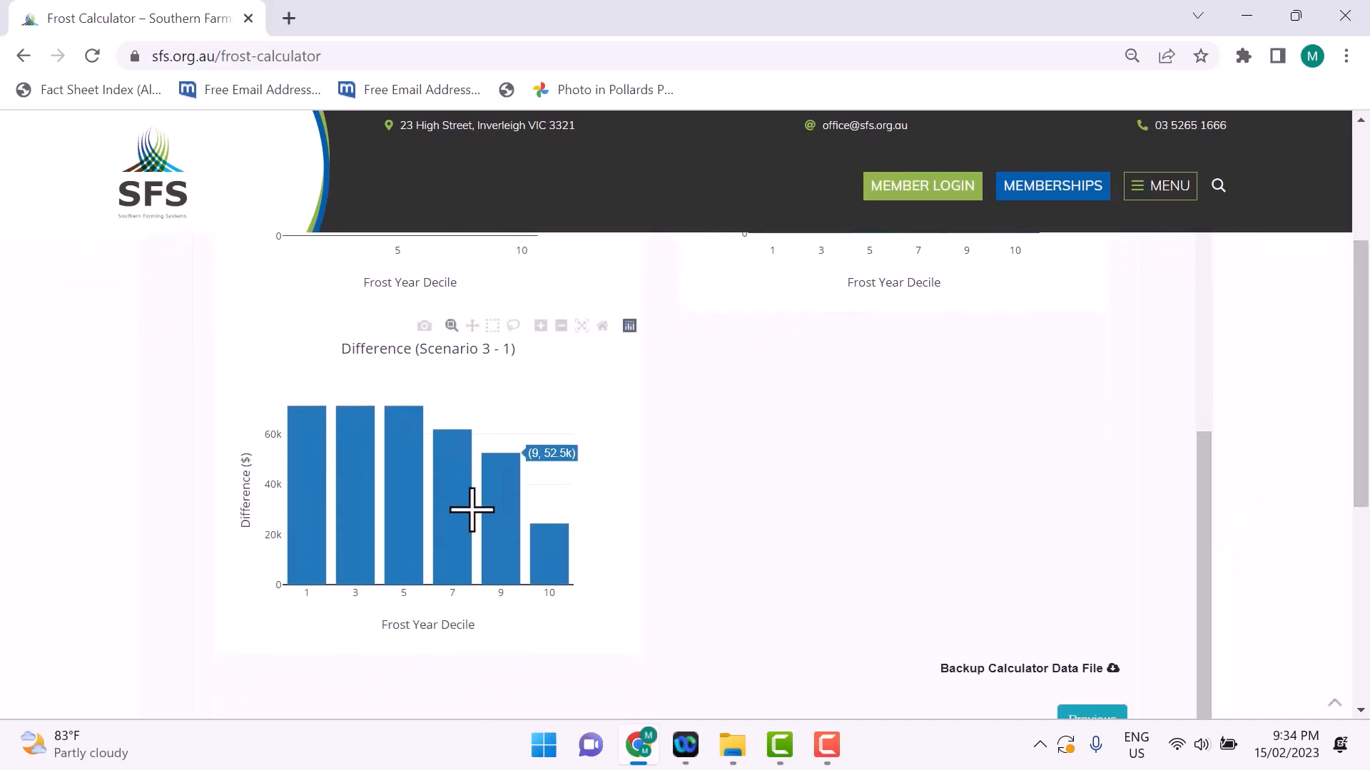
mouse_move(297, 413)
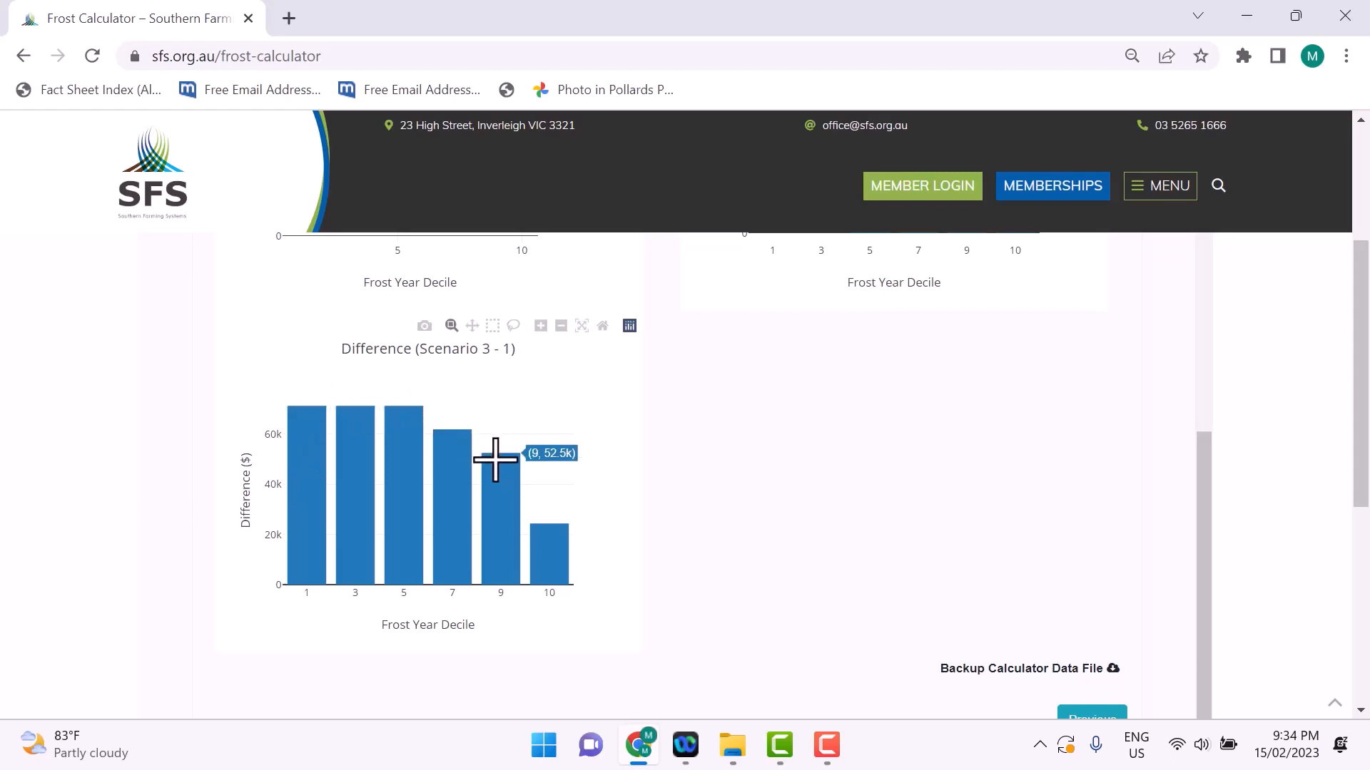
mouse_move(538, 526)
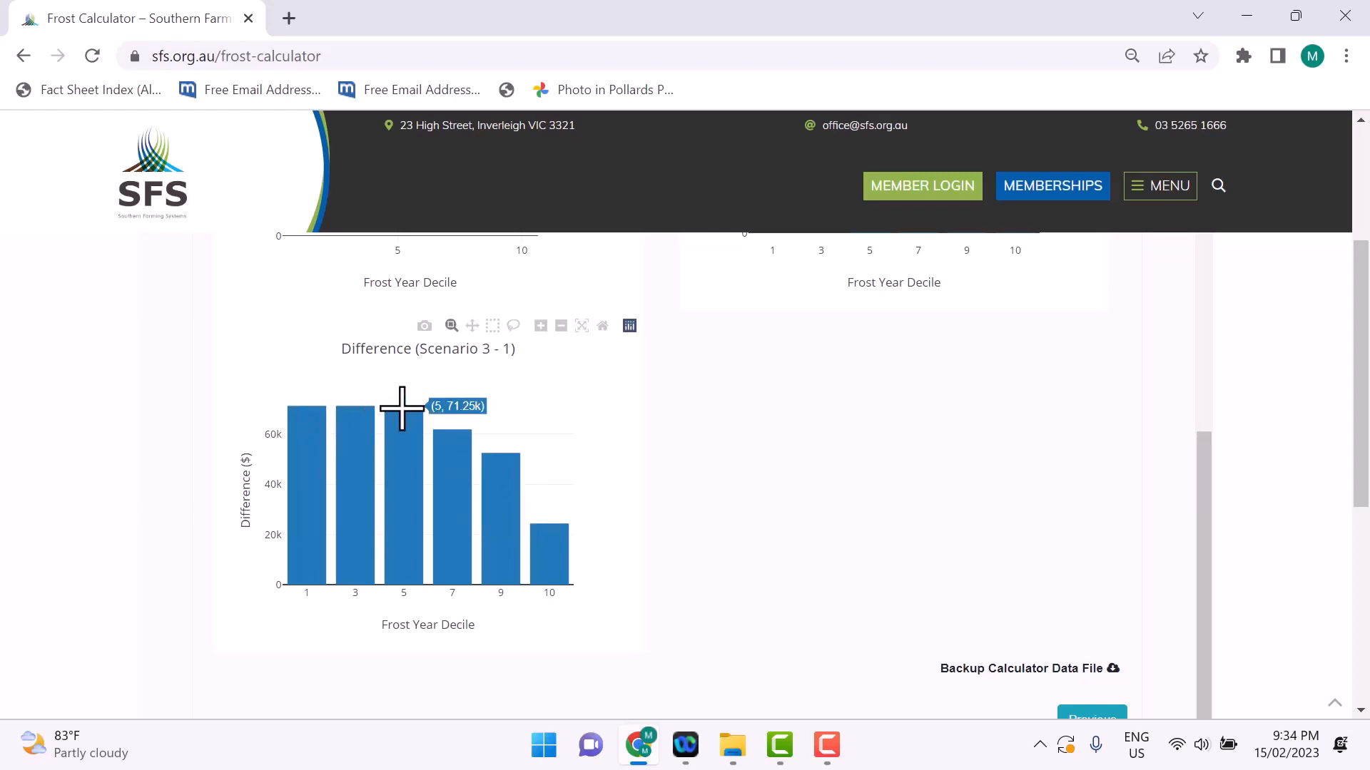
scroll(398, 435, up, 2)
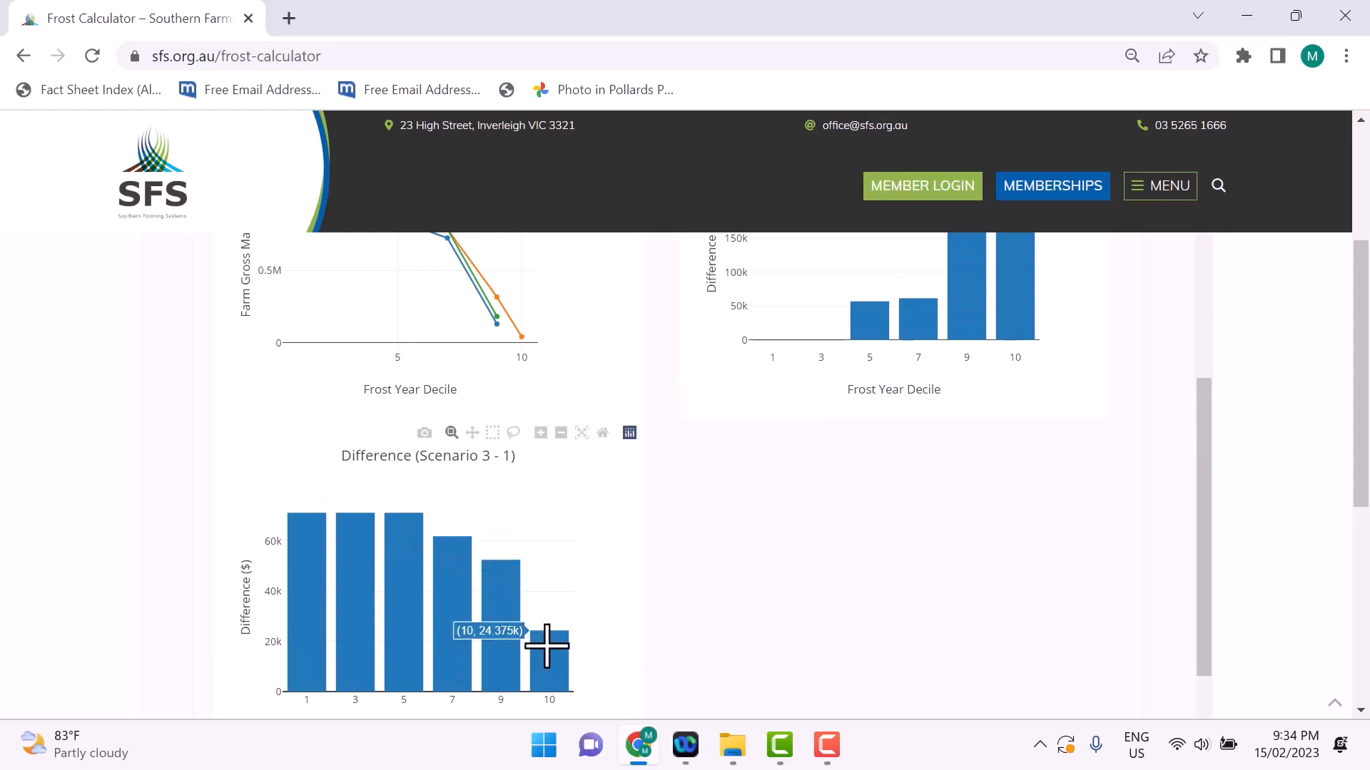
scroll(587, 603, down, 2)
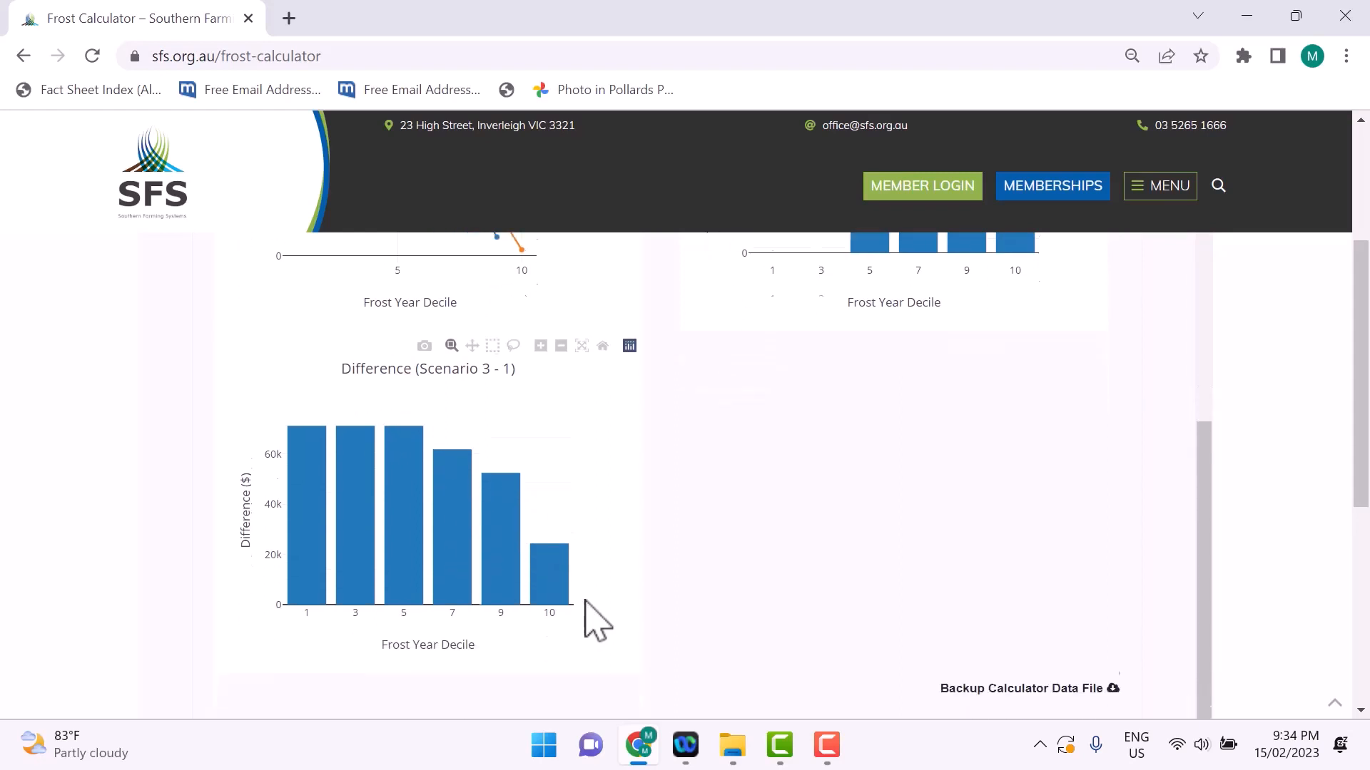
scroll(871, 428, up, 10)
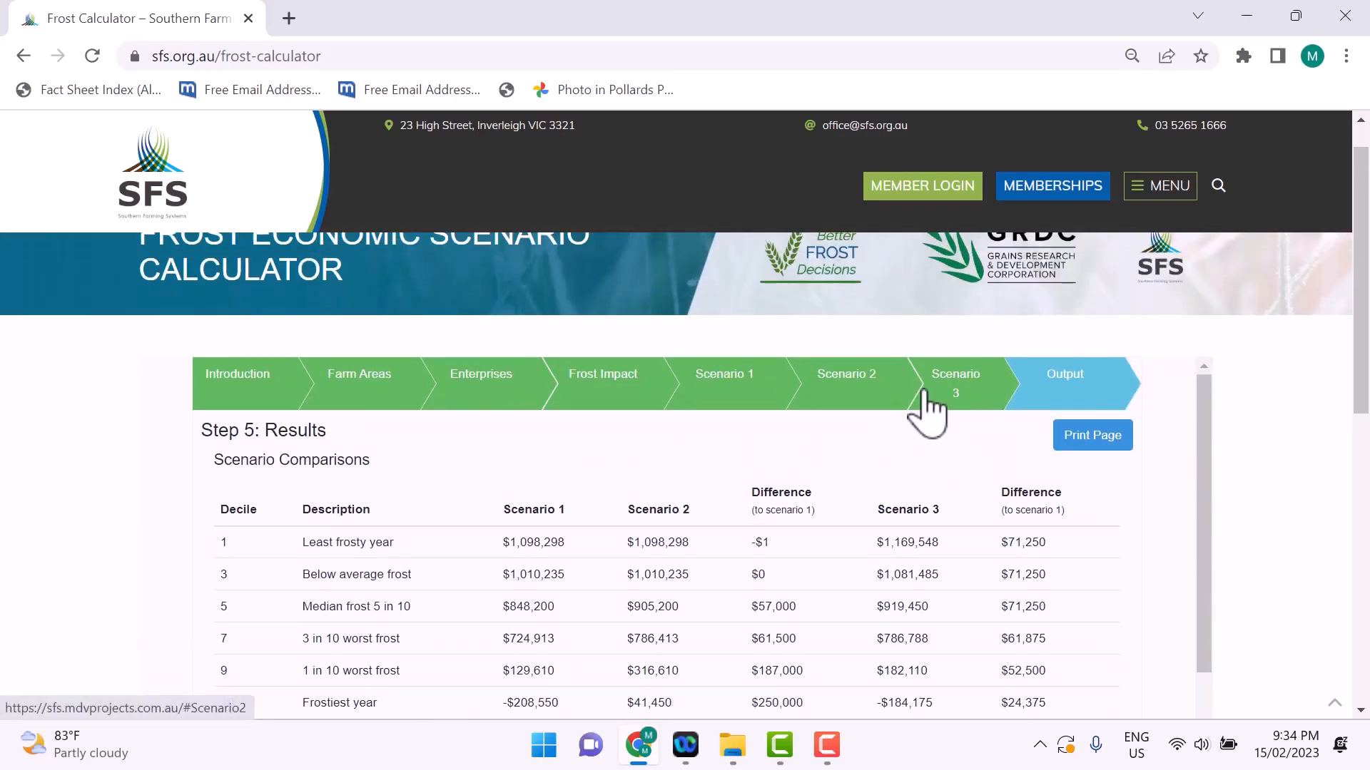
scroll(933, 391, up, 1)
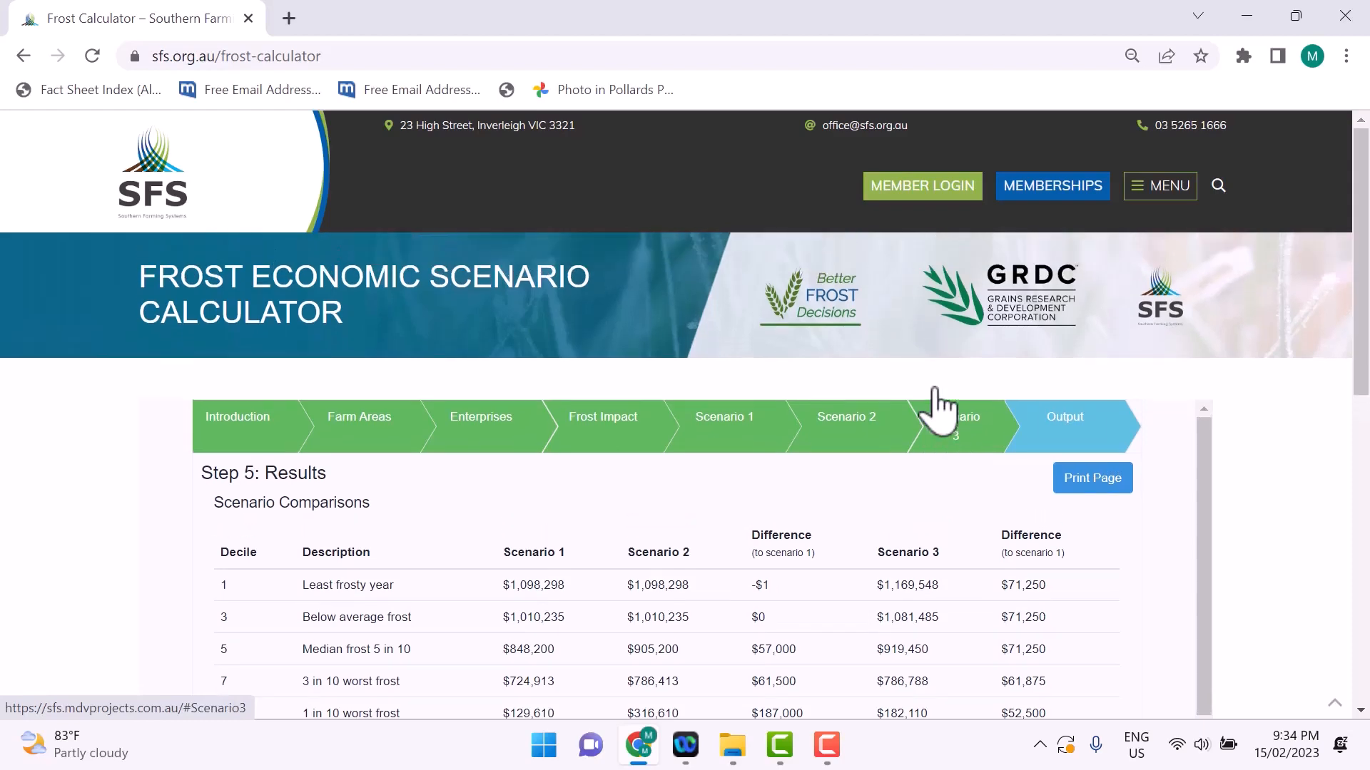